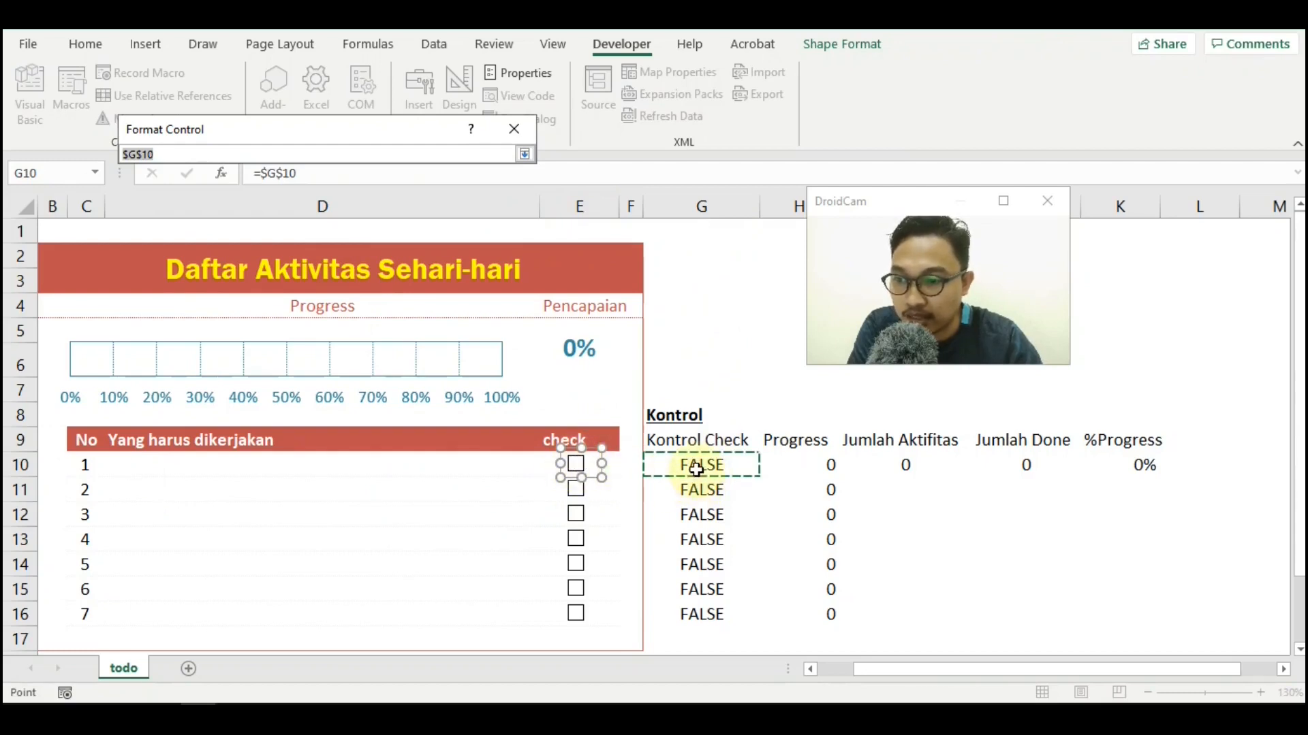
# Link the check box of activity 1 to cell $G$10 and apply the control settings
pyautogui.click(525, 154)
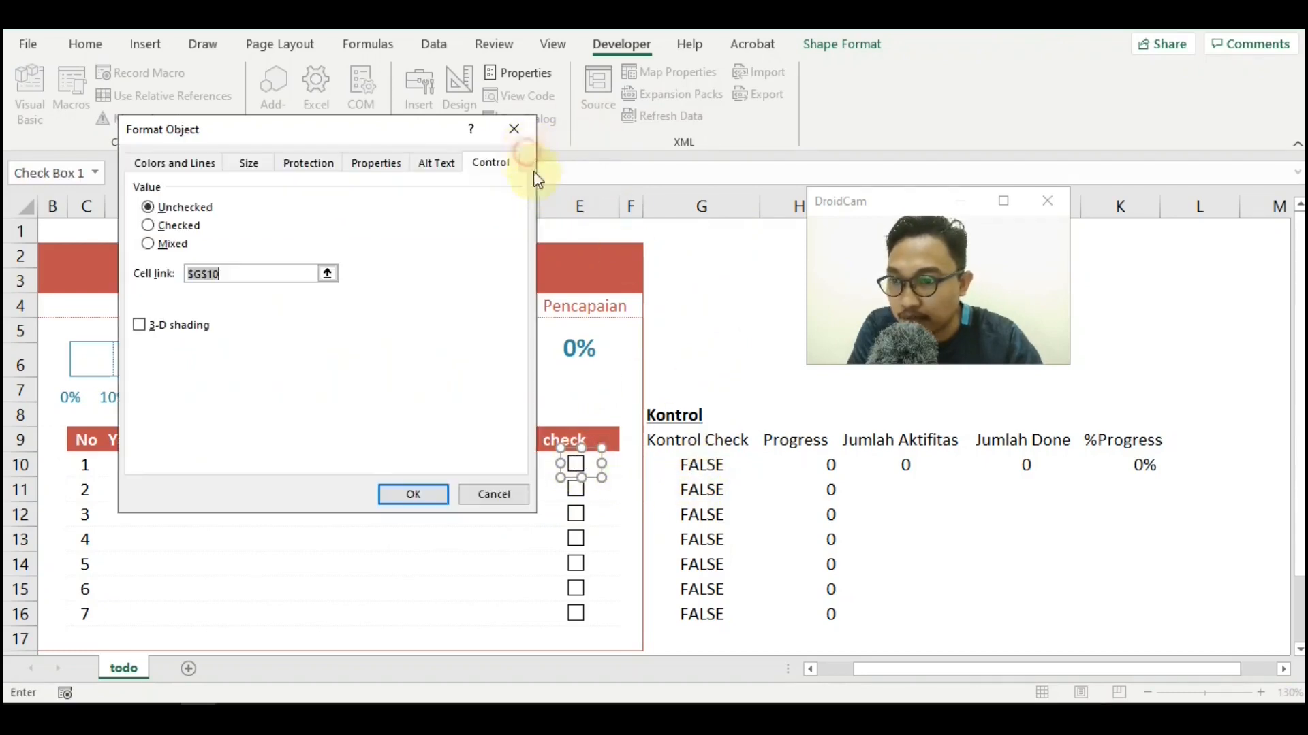
pyautogui.click(427, 492)
pyautogui.click(920, 519)
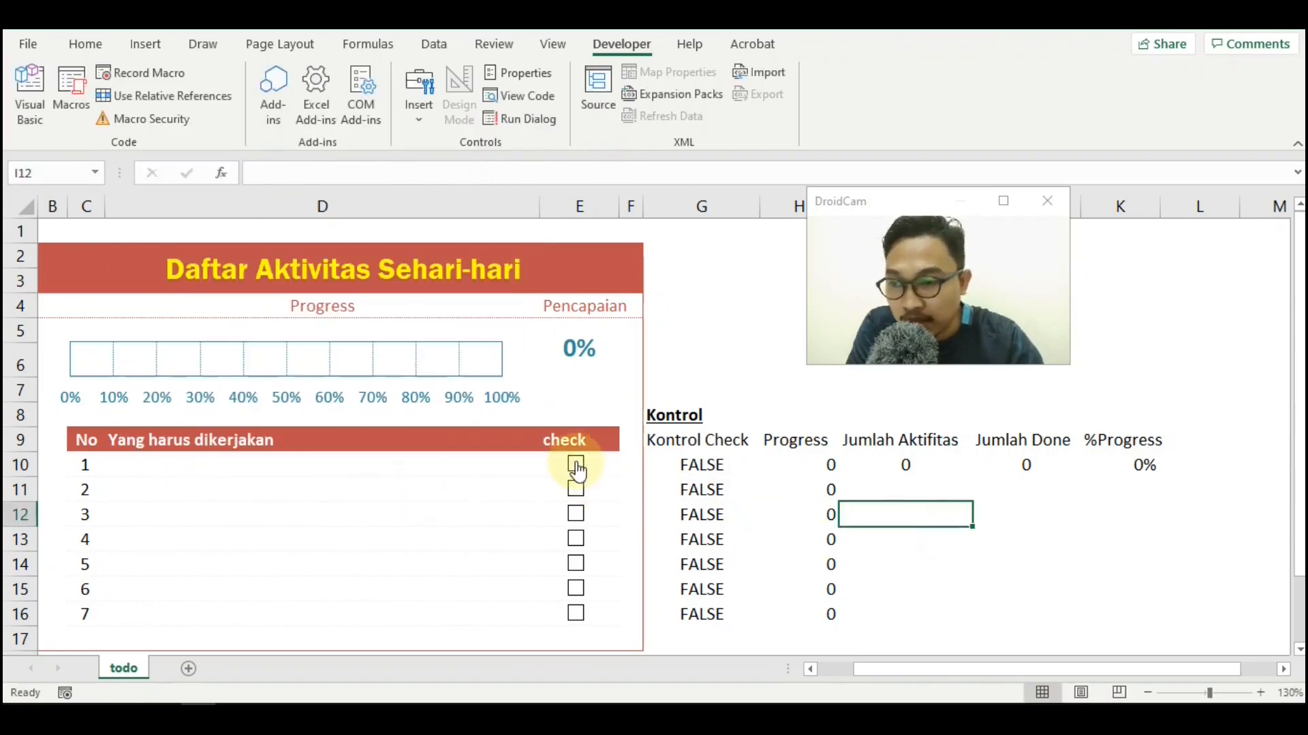
# Test the check boxes of activities 1 to 4 by ticking and unticking each one in turn
pyautogui.click(576, 466)
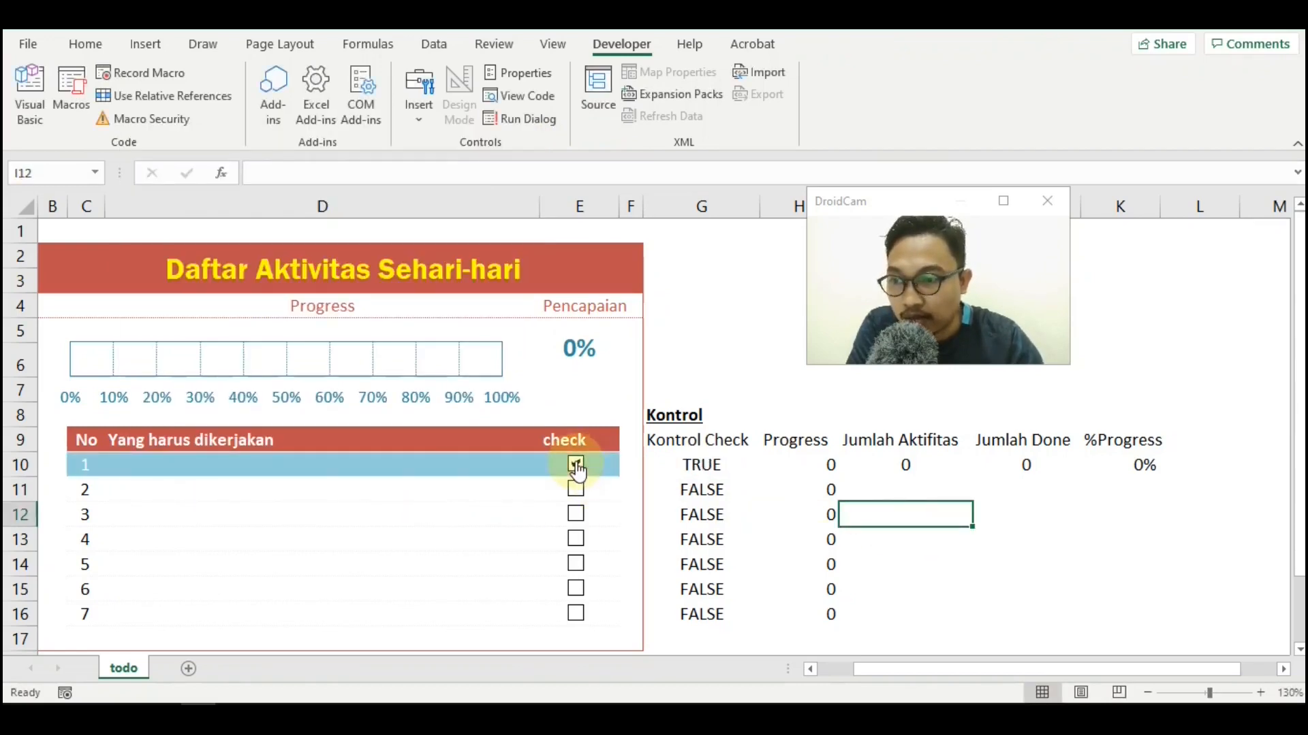
pyautogui.click(578, 468)
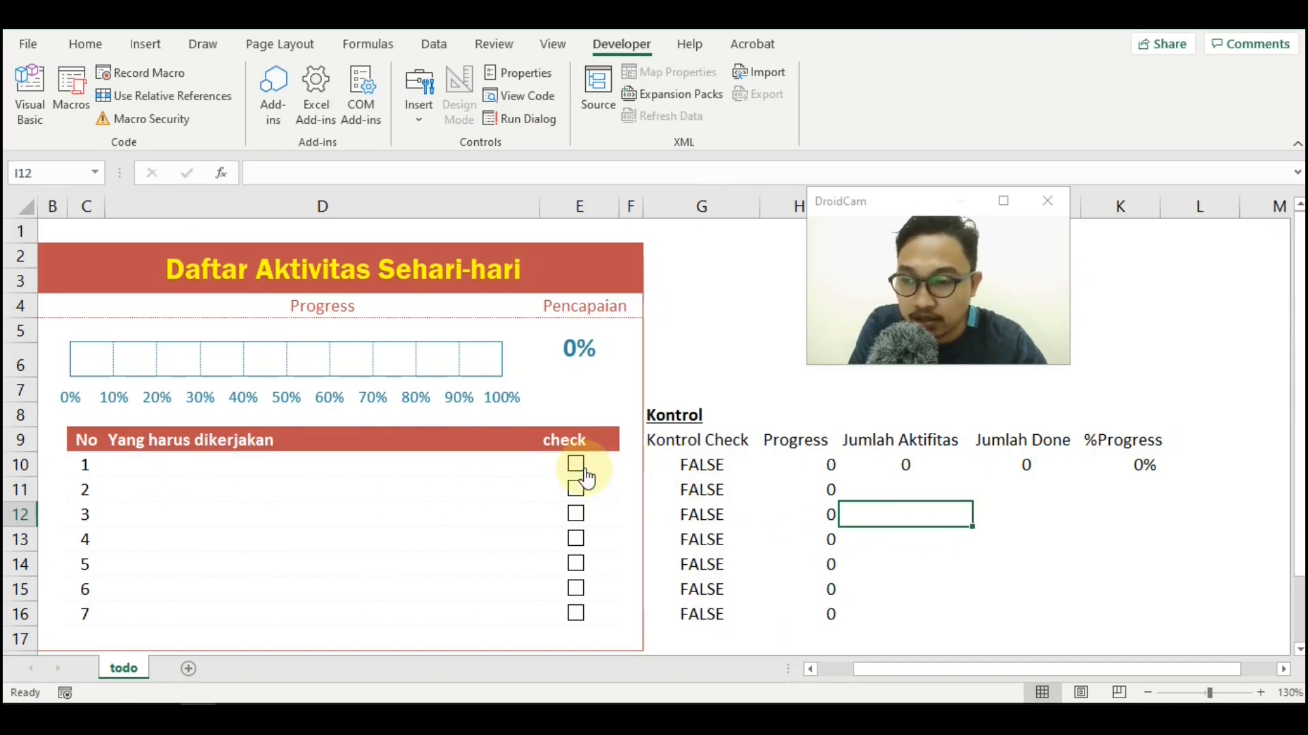
pyautogui.click(577, 496)
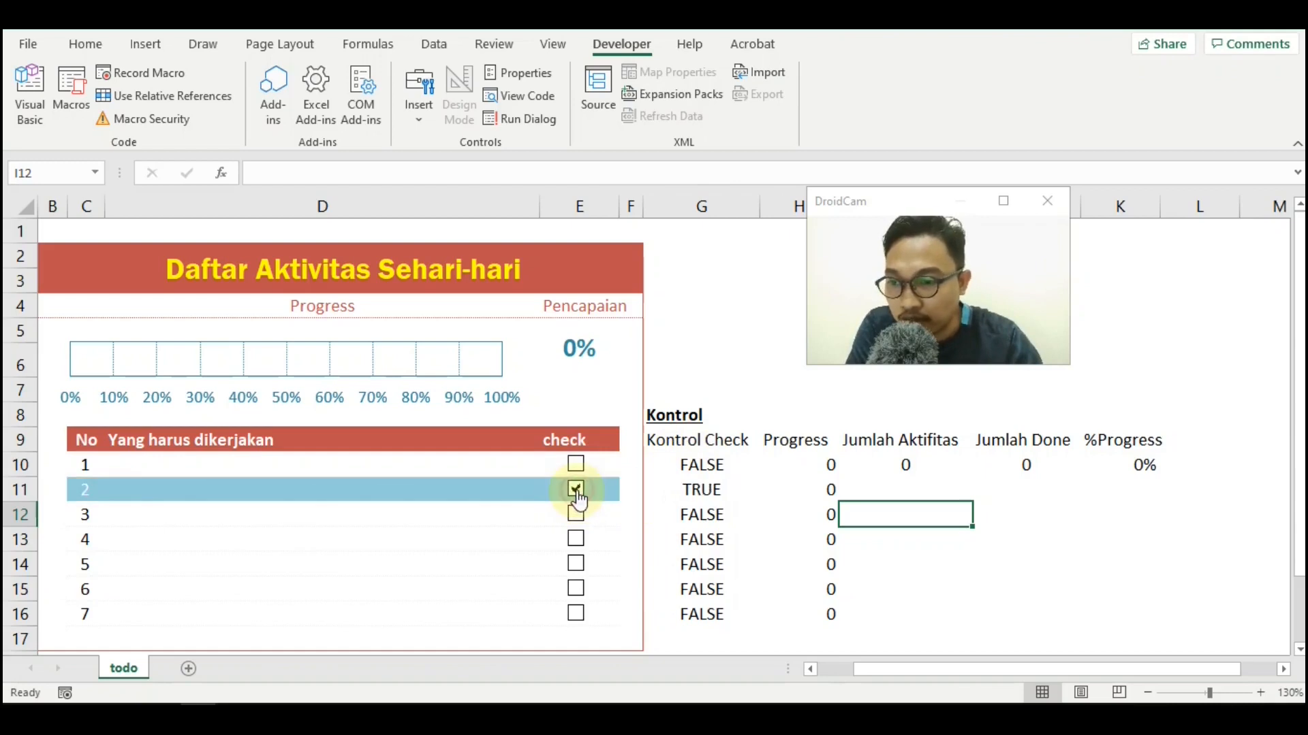
pyautogui.click(576, 492)
pyautogui.click(576, 515)
pyautogui.click(577, 516)
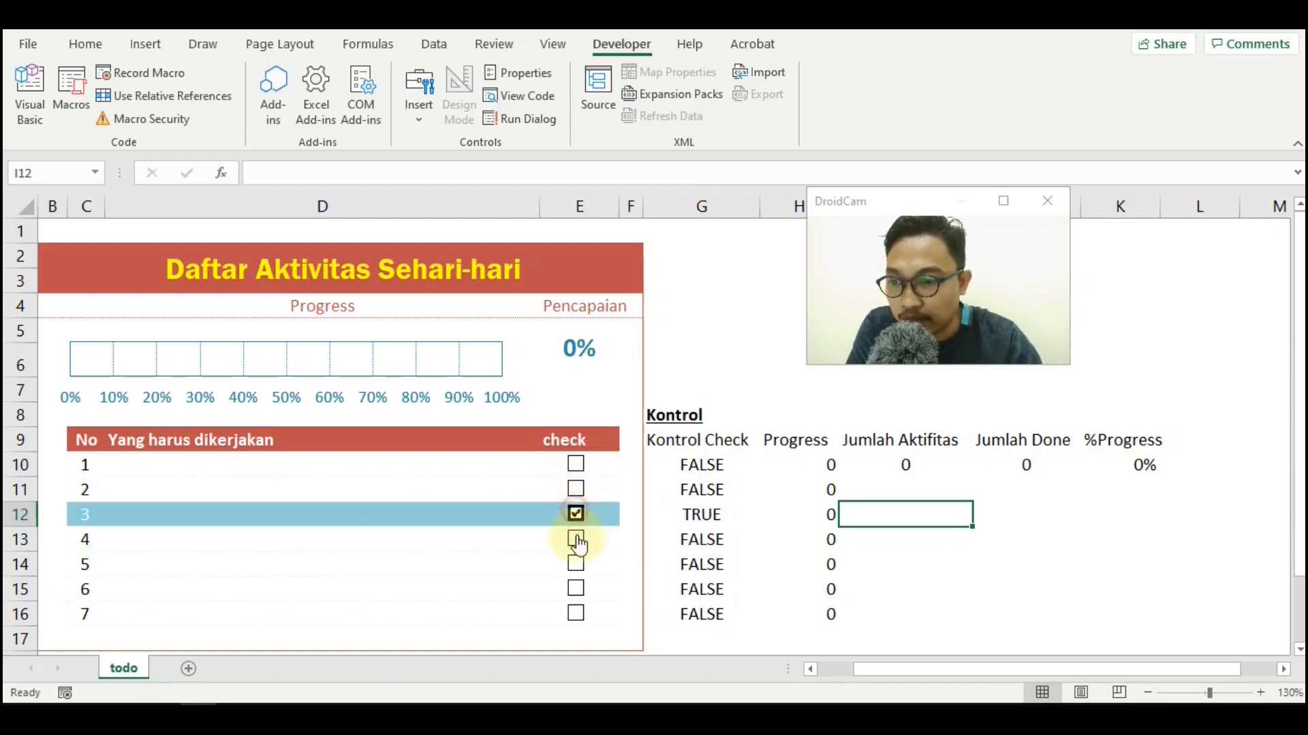
pyautogui.click(576, 540)
pyautogui.click(577, 544)
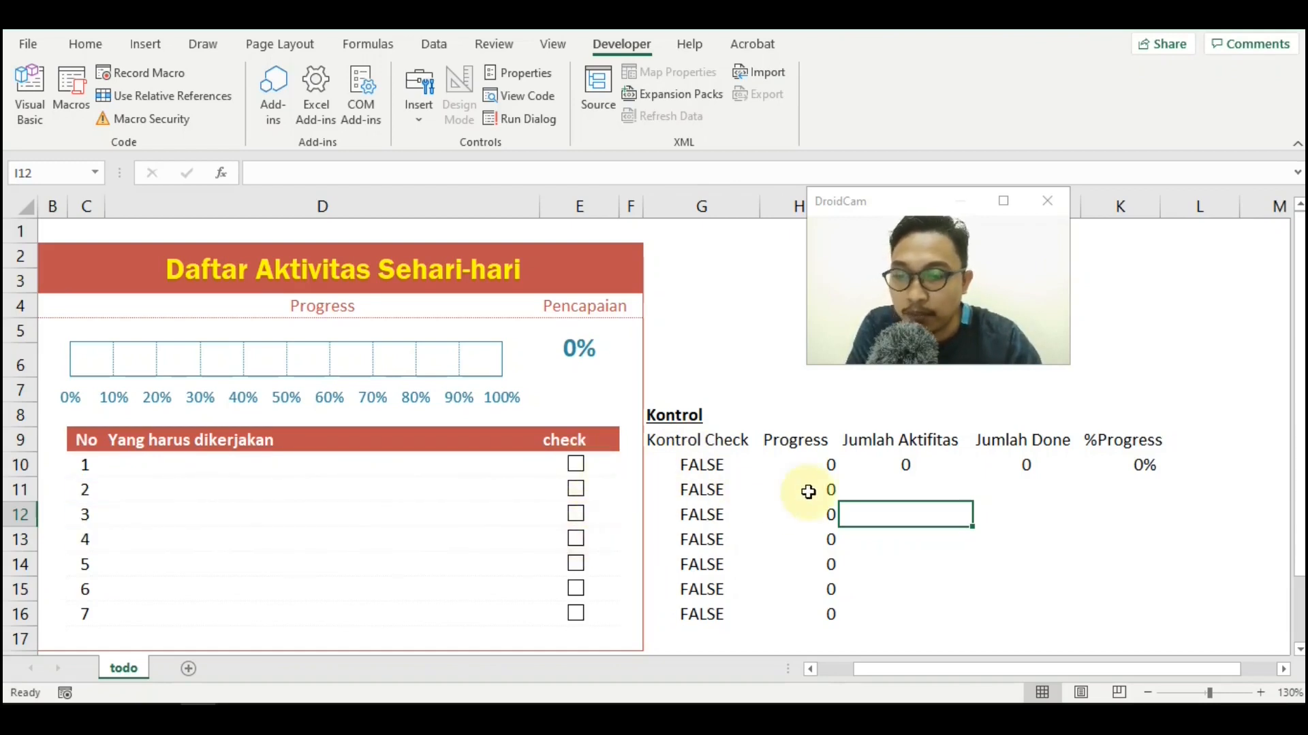
# Test the link to cell G10 by ticking and unticking the check box of activity 1
pyautogui.click(712, 467)
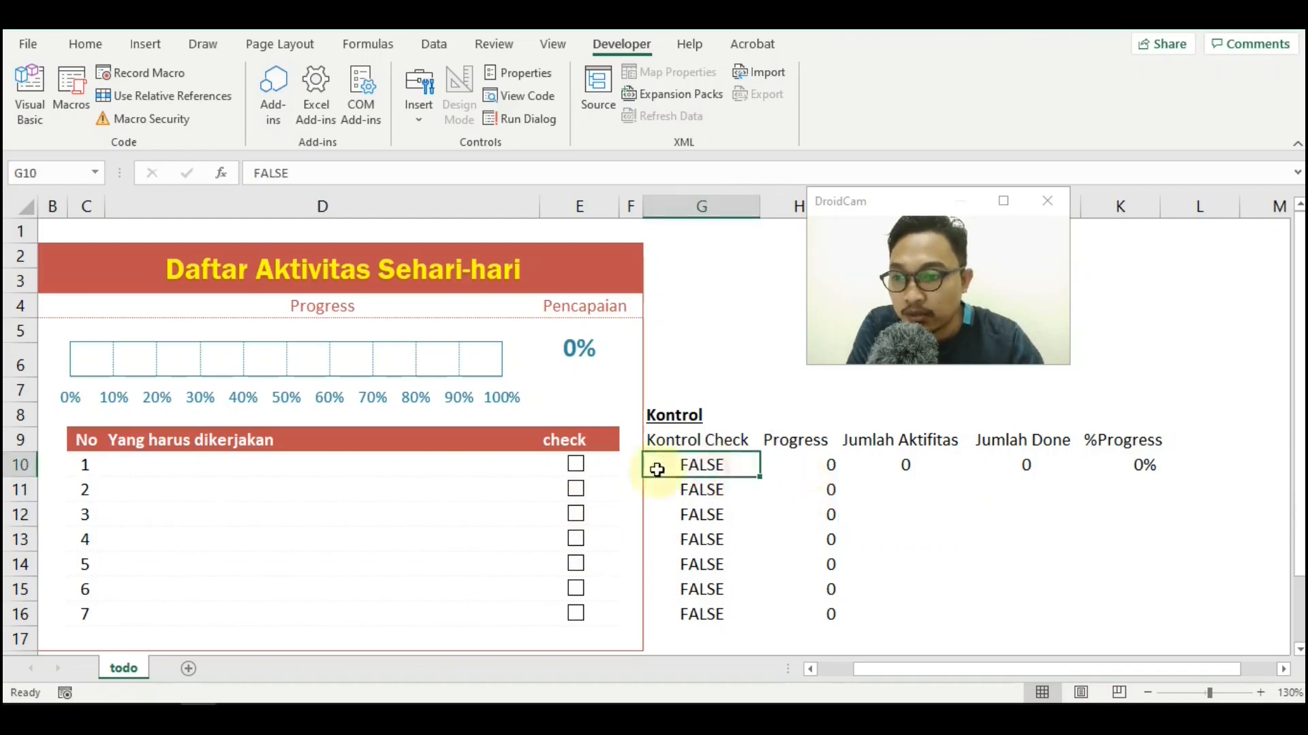
pyautogui.click(577, 467)
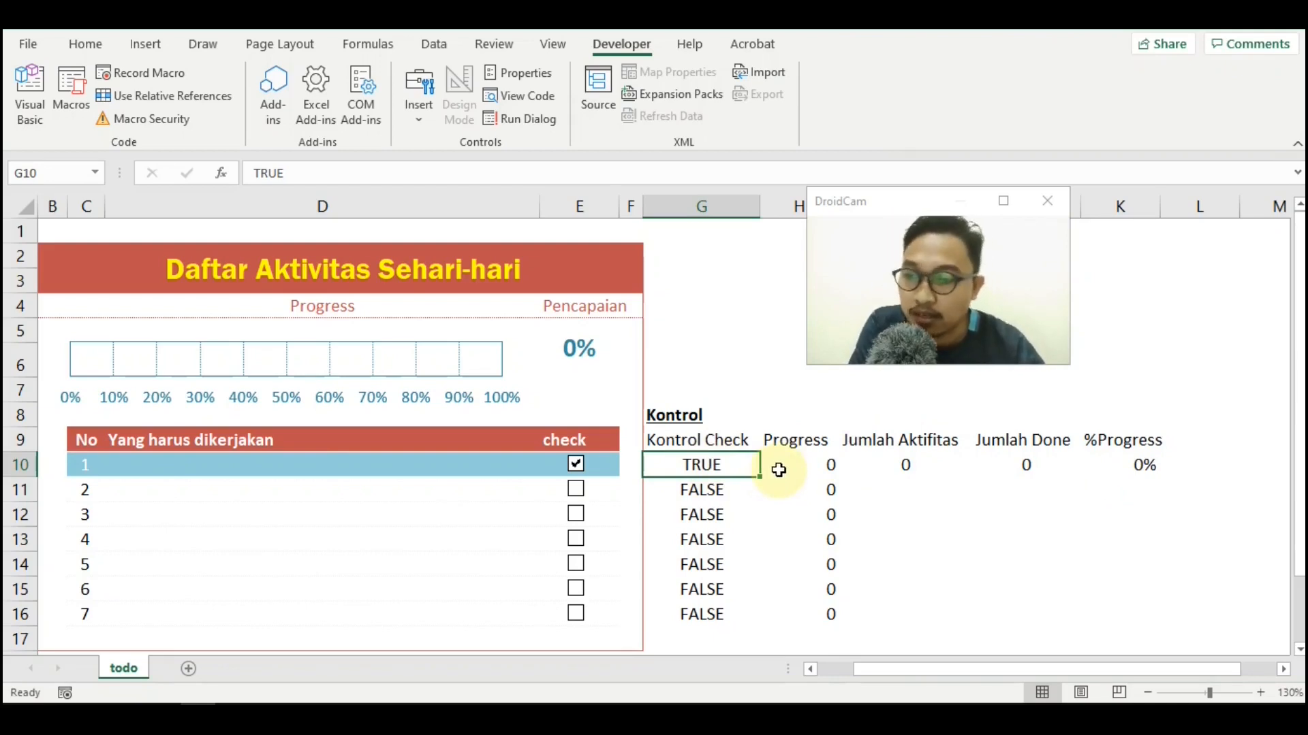
pyautogui.click(575, 465)
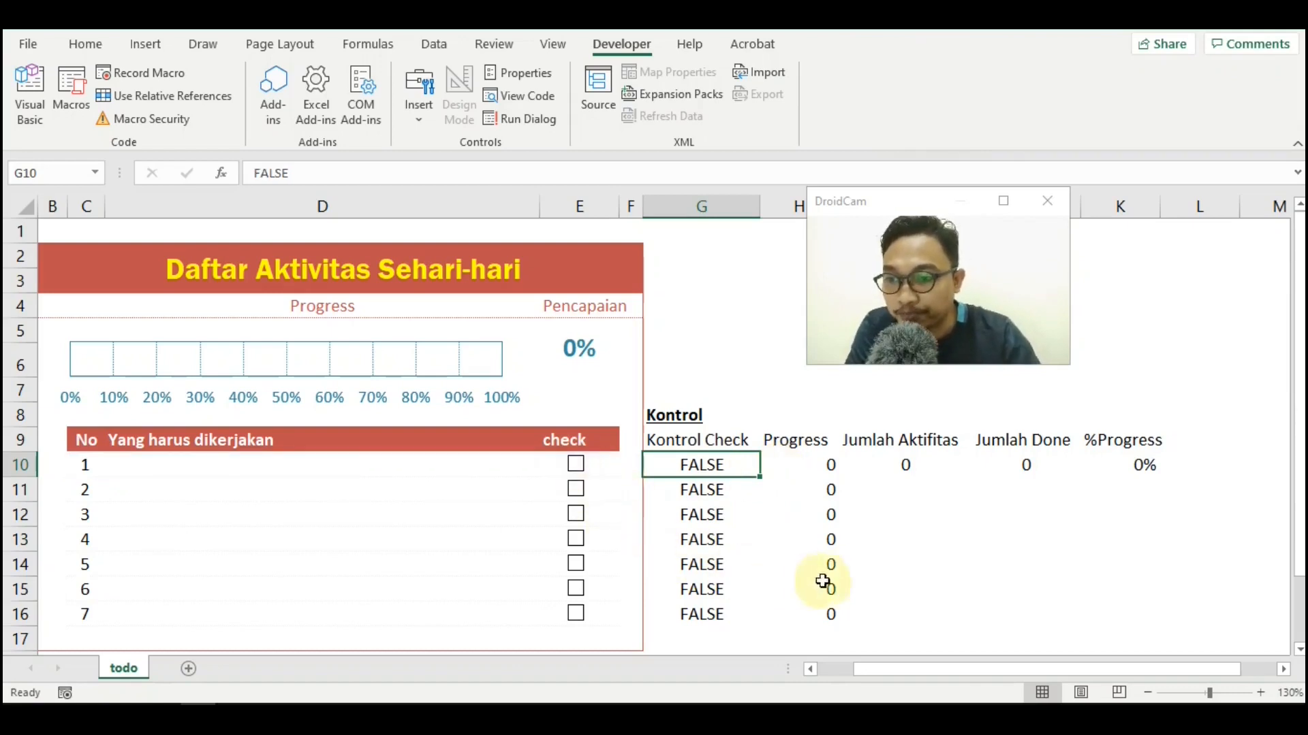
# Examine the Kontrol Check cells in G9:G16 and the adjacent Progress column
pyautogui.click(848, 566)
pyautogui.click(681, 467)
pyautogui.moveTo(691, 436); pyautogui.dragTo(715, 613)
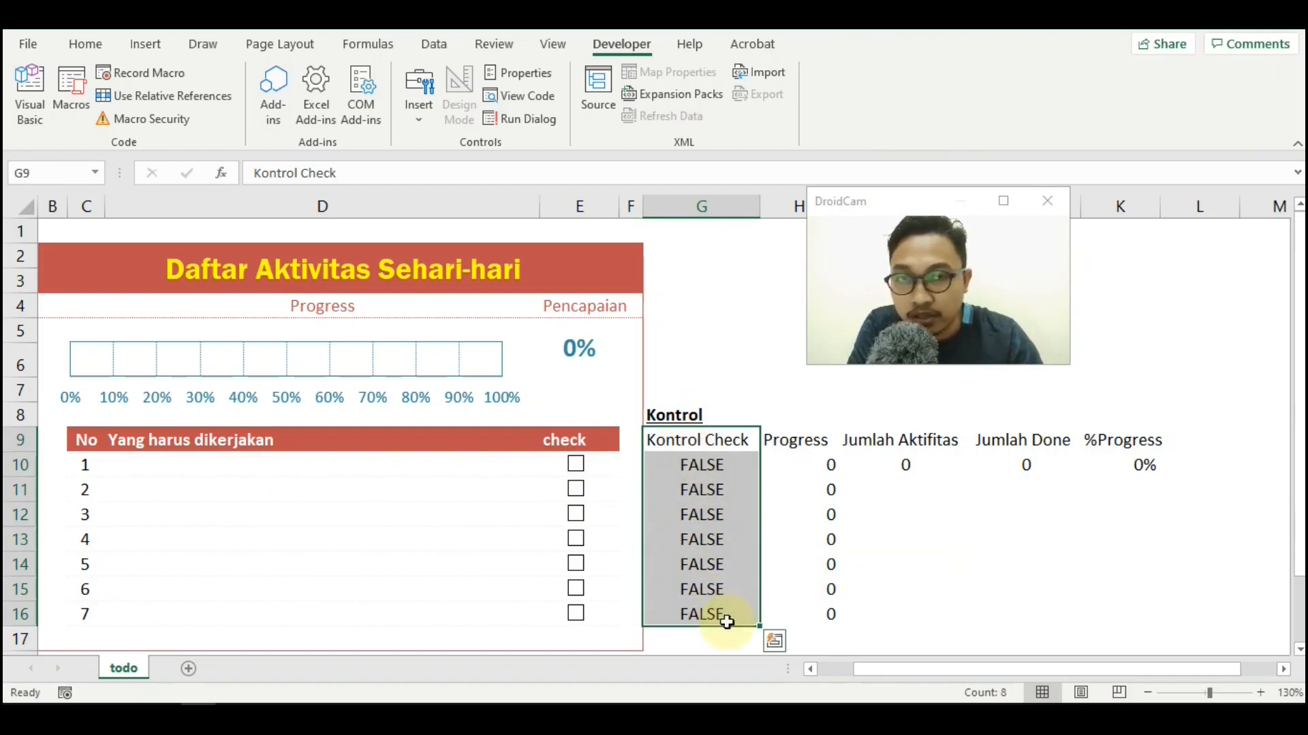
pyautogui.click(792, 439)
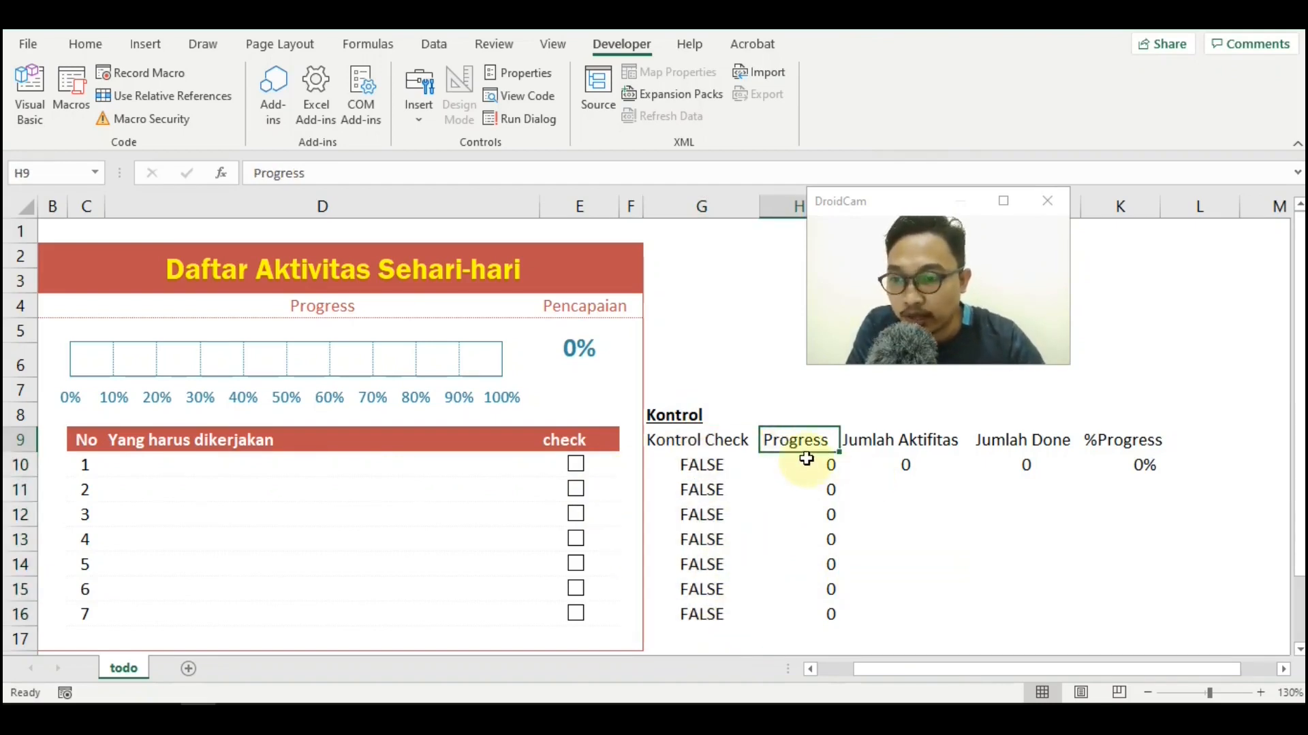
pyautogui.click(826, 490)
pyautogui.click(713, 469)
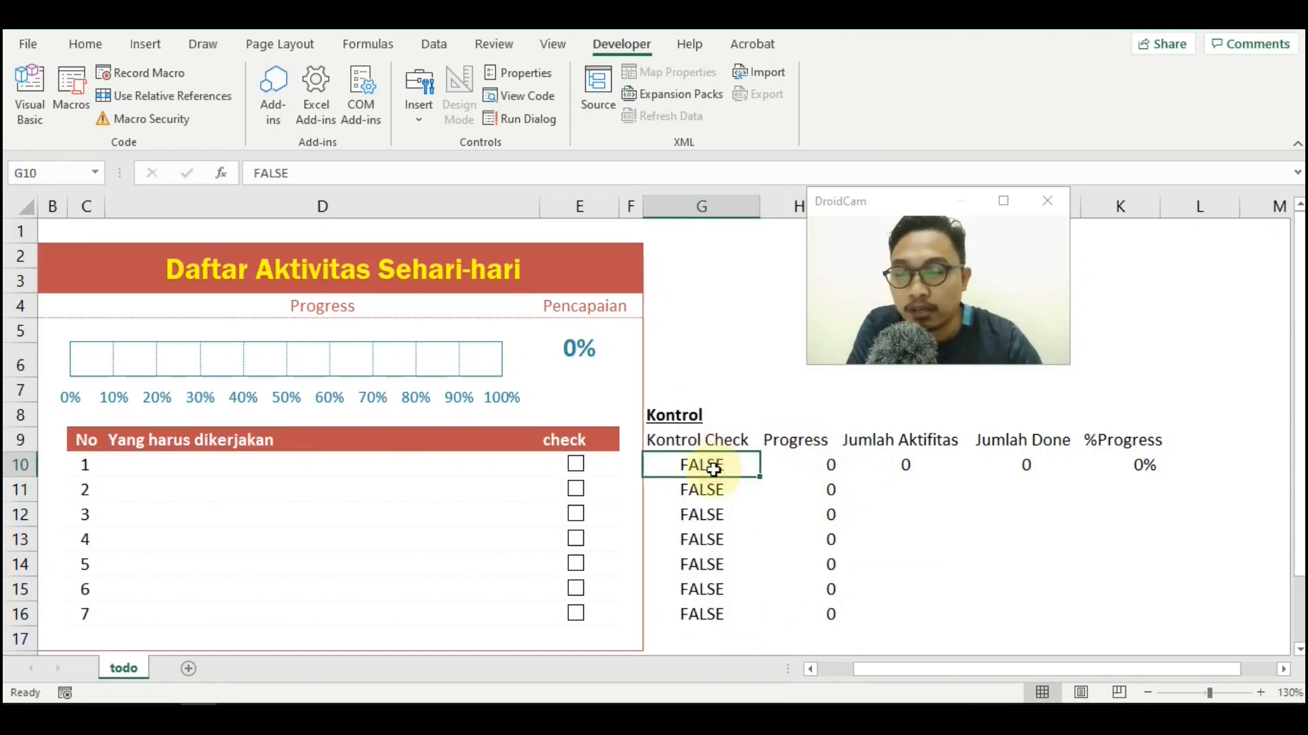
# Tick activity 1 while its description is empty, inspect the Progress formula in H10 and the description cell D10, and untick it
pyautogui.click(575, 470)
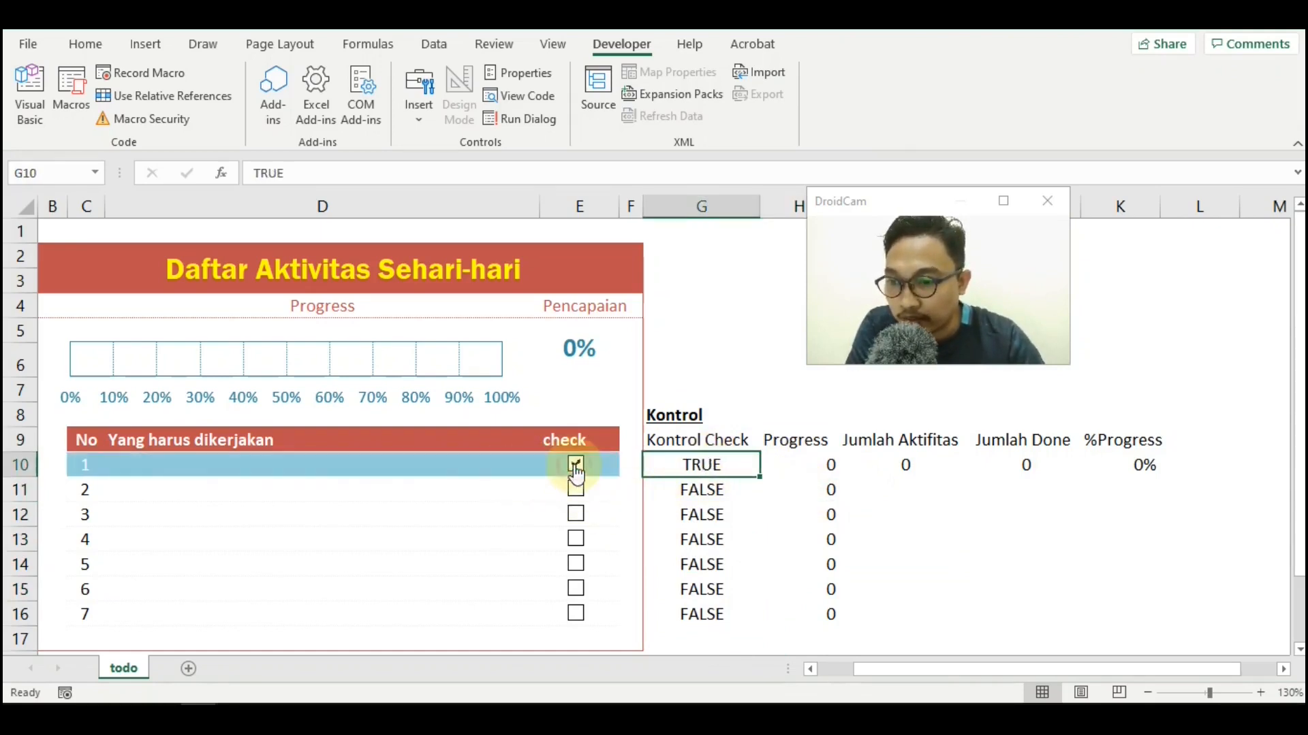
pyautogui.click(816, 465)
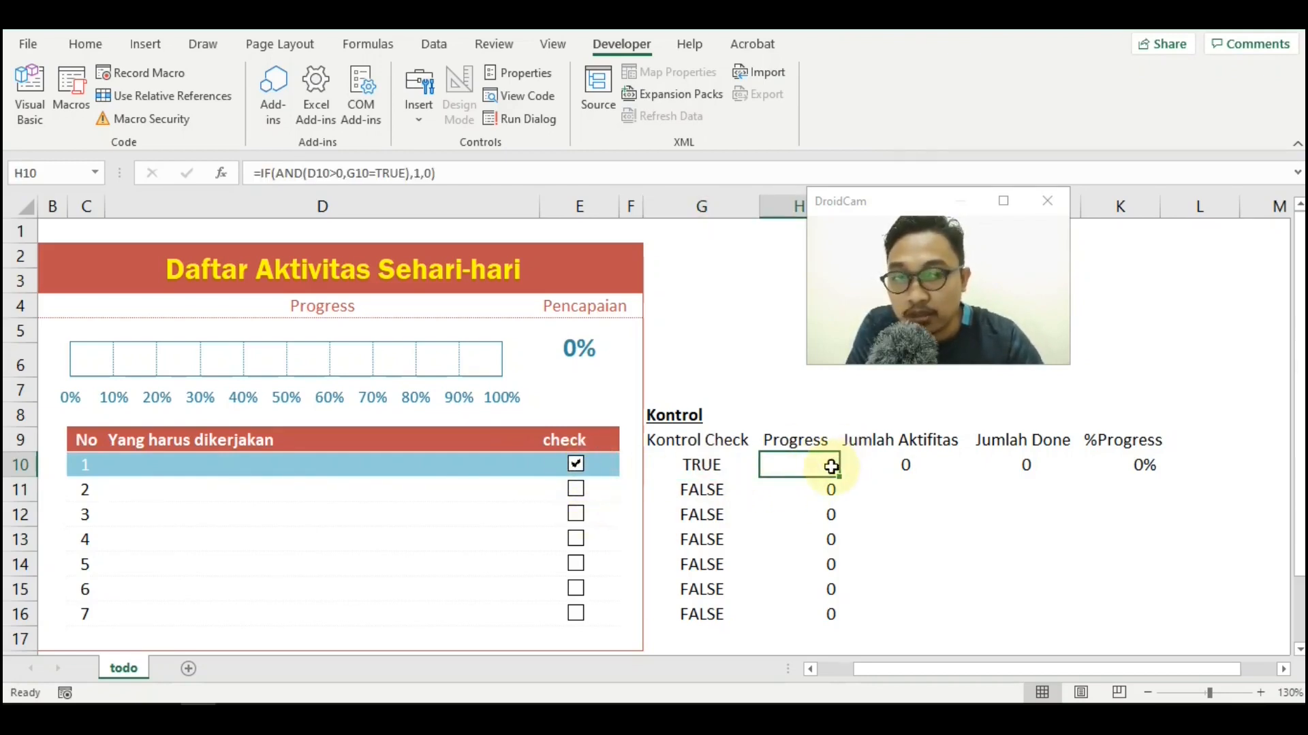
pyautogui.click(275, 463)
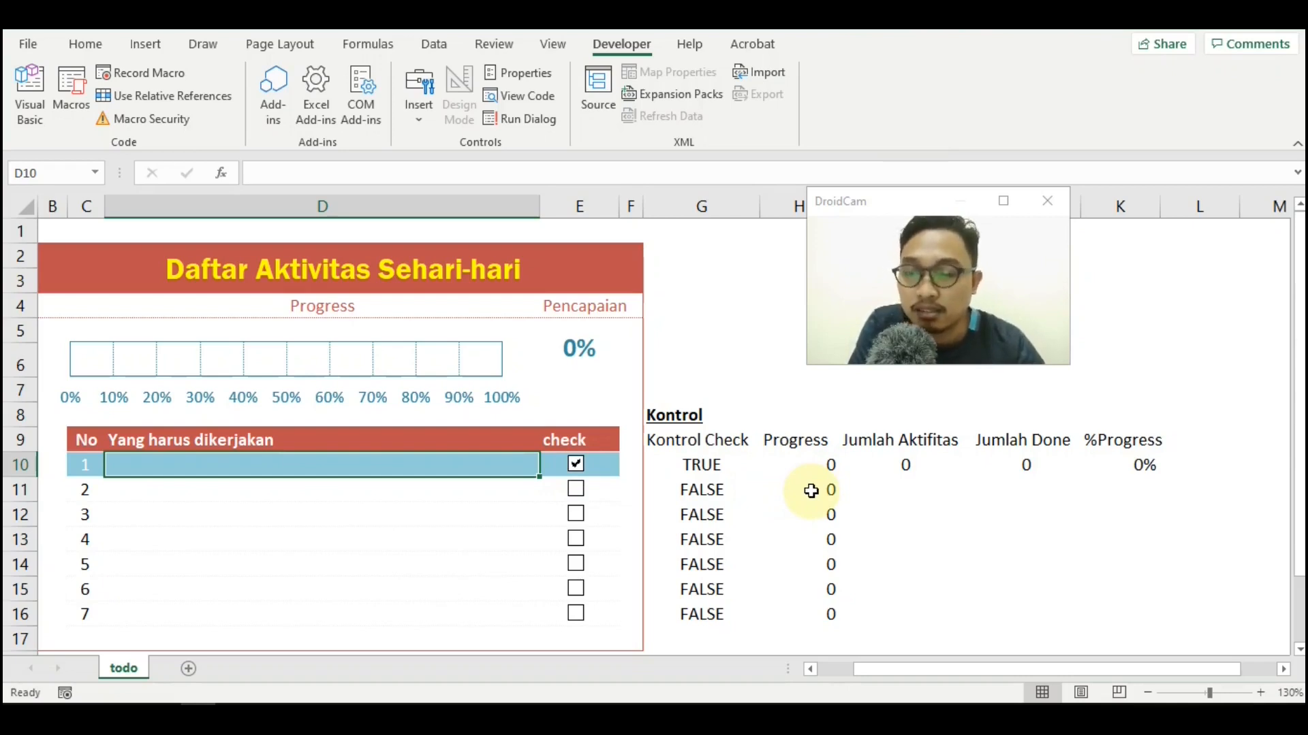
pyautogui.click(412, 537)
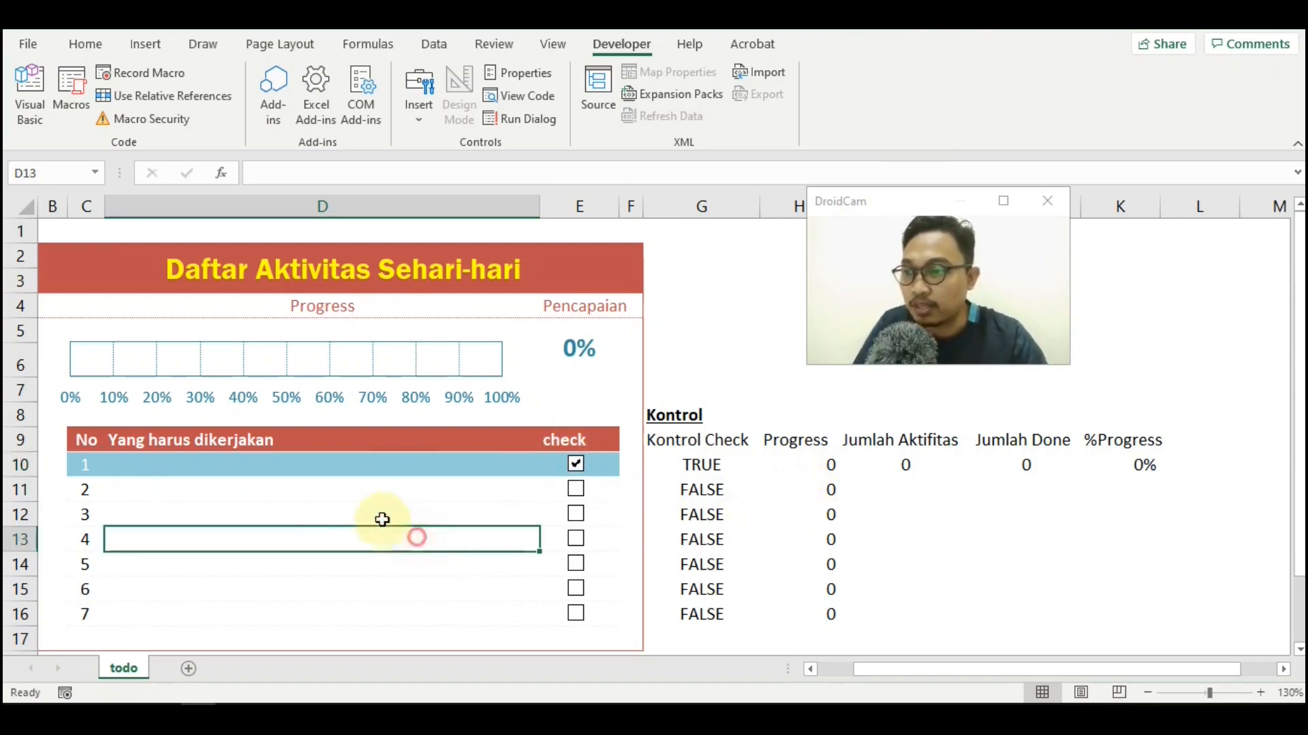
pyautogui.click(276, 464)
pyautogui.click(576, 463)
pyautogui.click(342, 490)
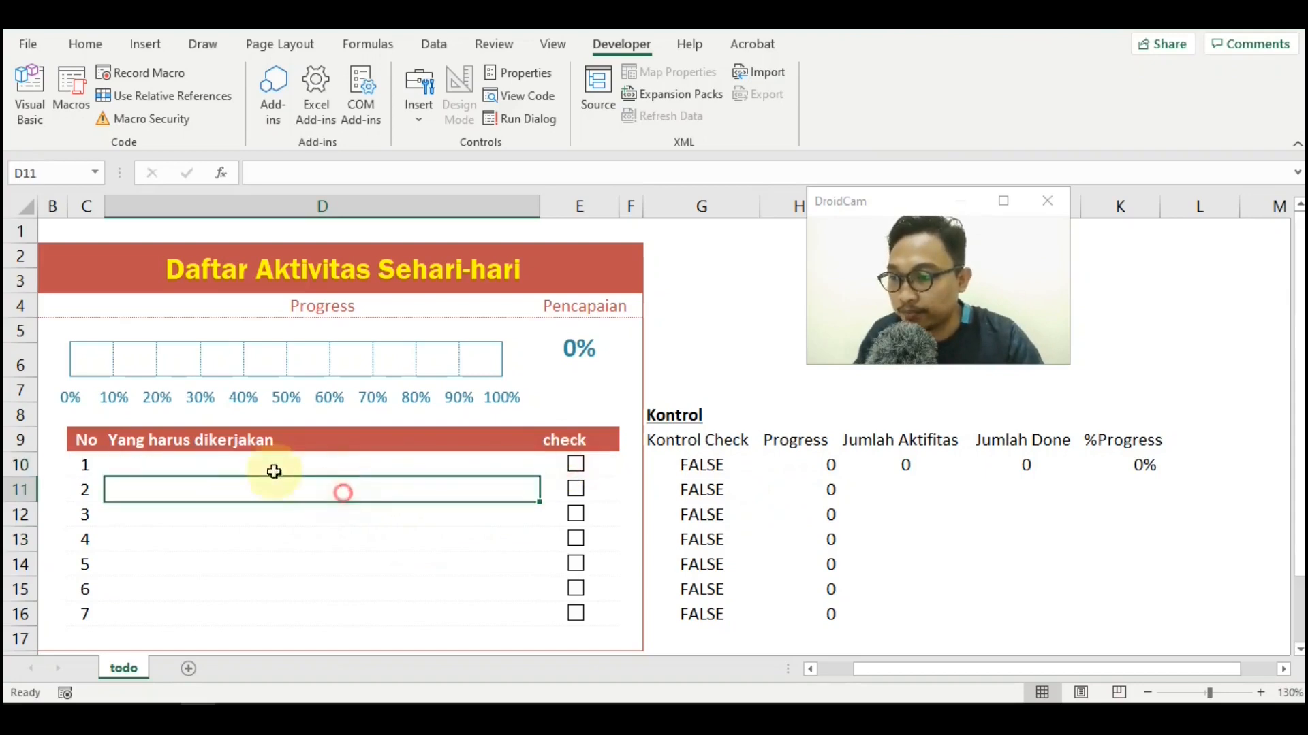
# Enter "makan" as the description of activity 1 and tick its check box
pyautogui.click(228, 463)
pyautogui.write('makan')
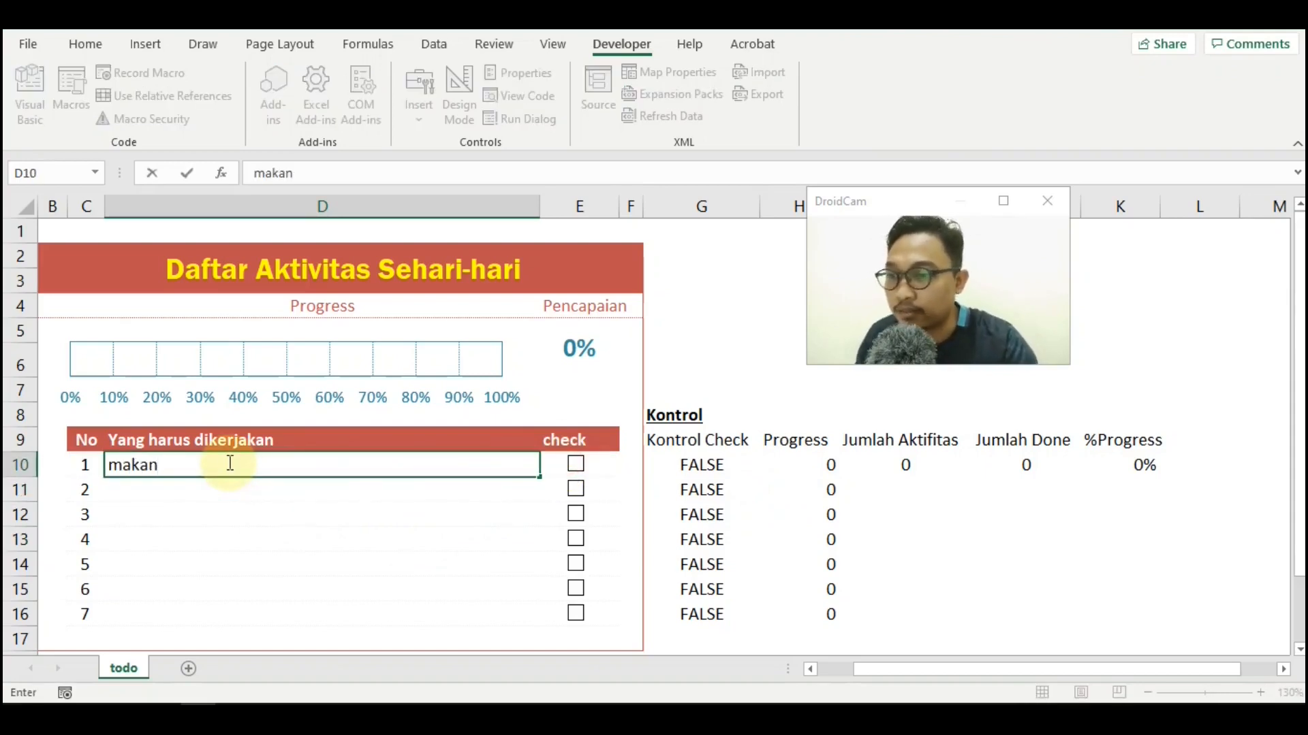
pyautogui.press('Return')
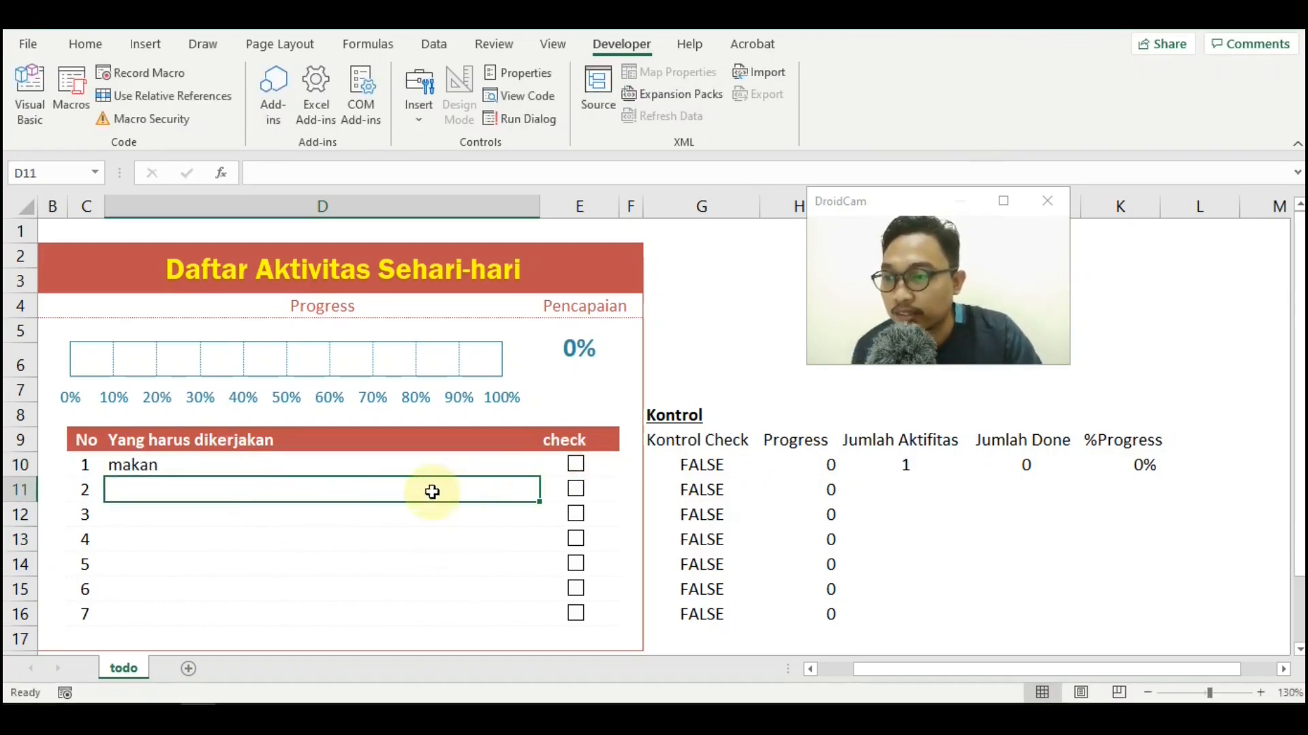
pyautogui.click(396, 468)
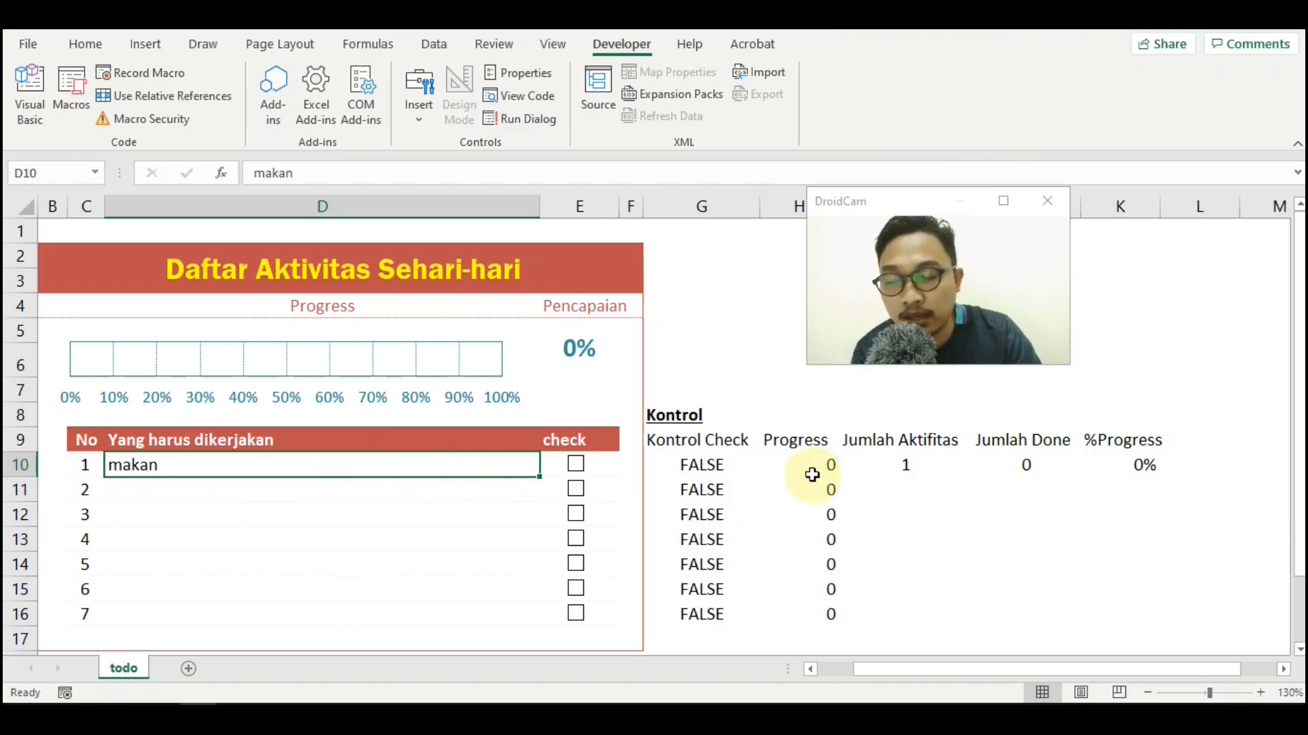
pyautogui.click(575, 467)
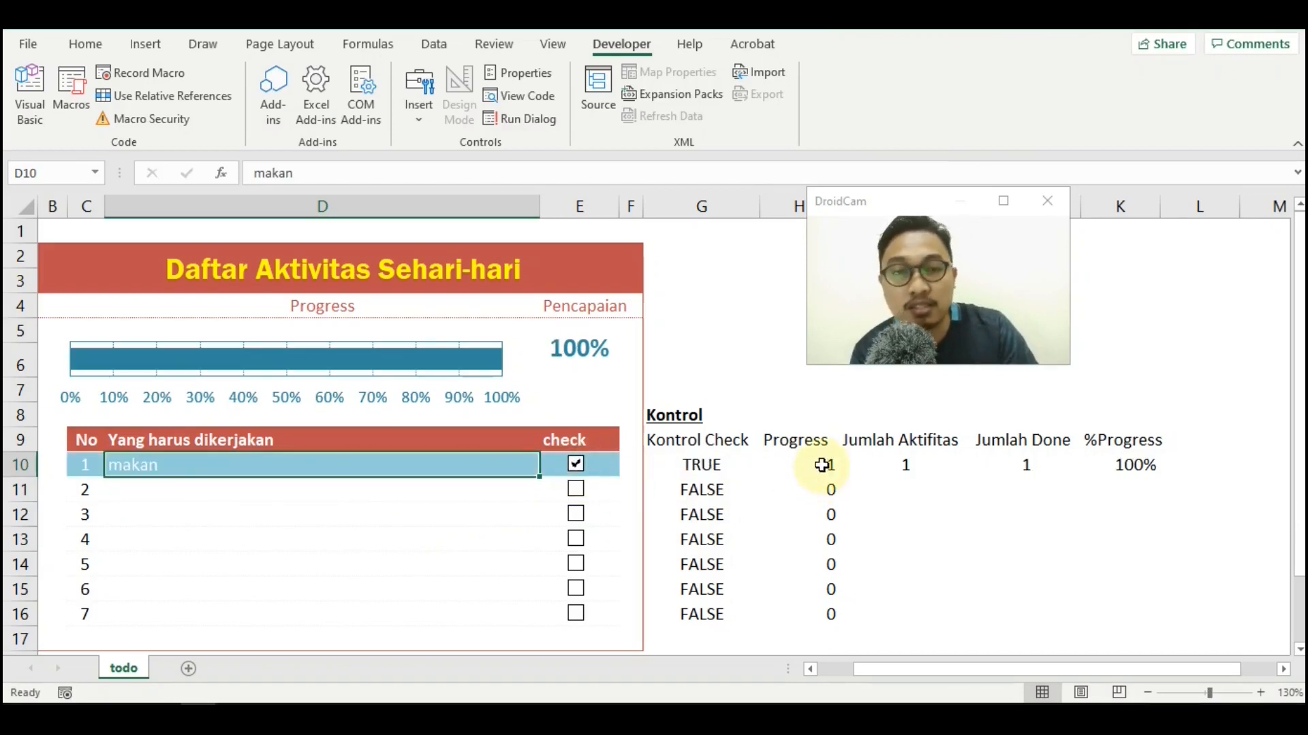
# Examine the Progress formulas in H12 and H10 and the cells that the H10 formula references
pyautogui.click(826, 514)
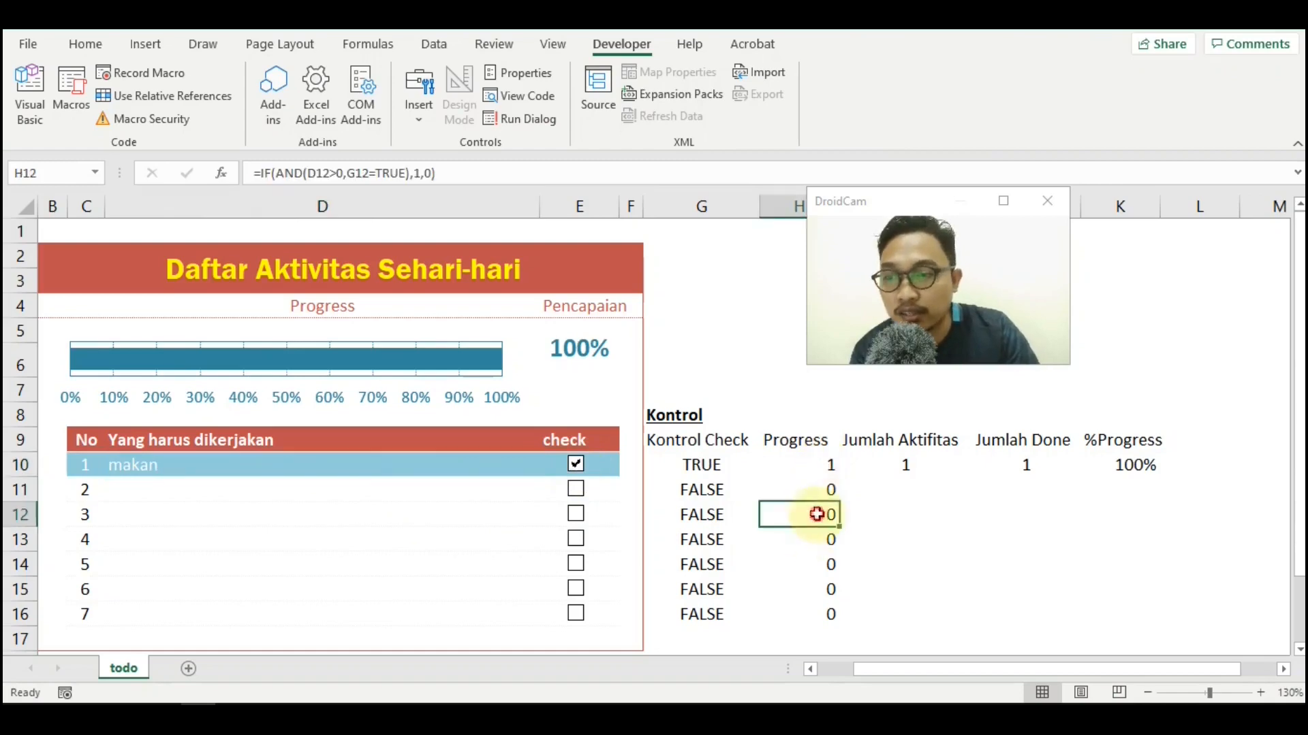
pyautogui.click(798, 466)
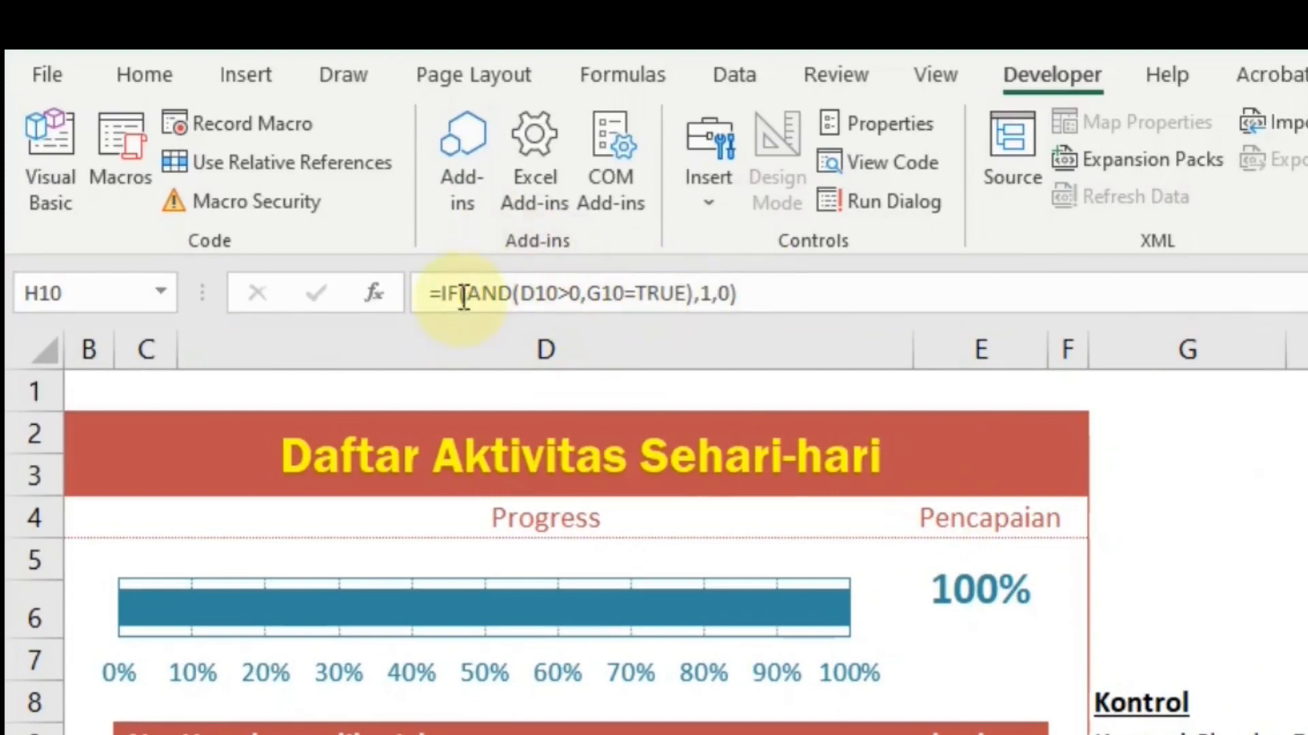
pyautogui.press('F2')
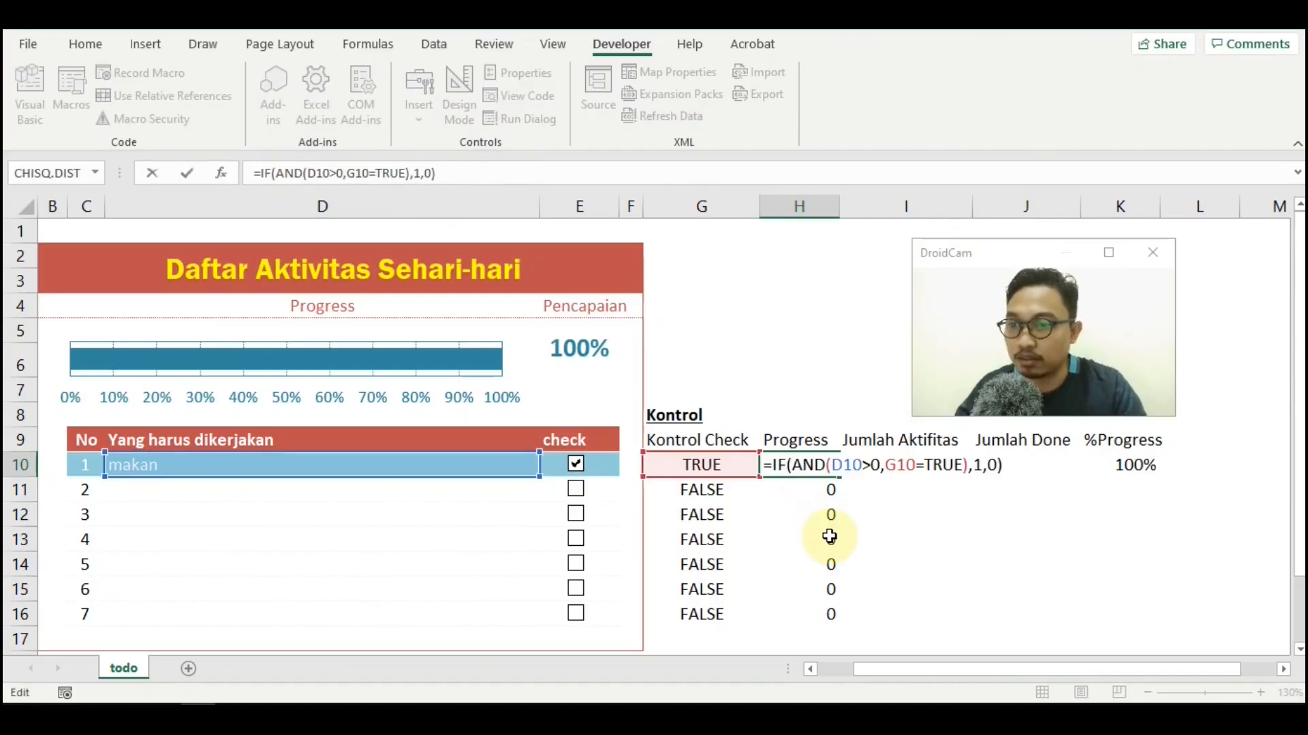
pyautogui.press('Escape')
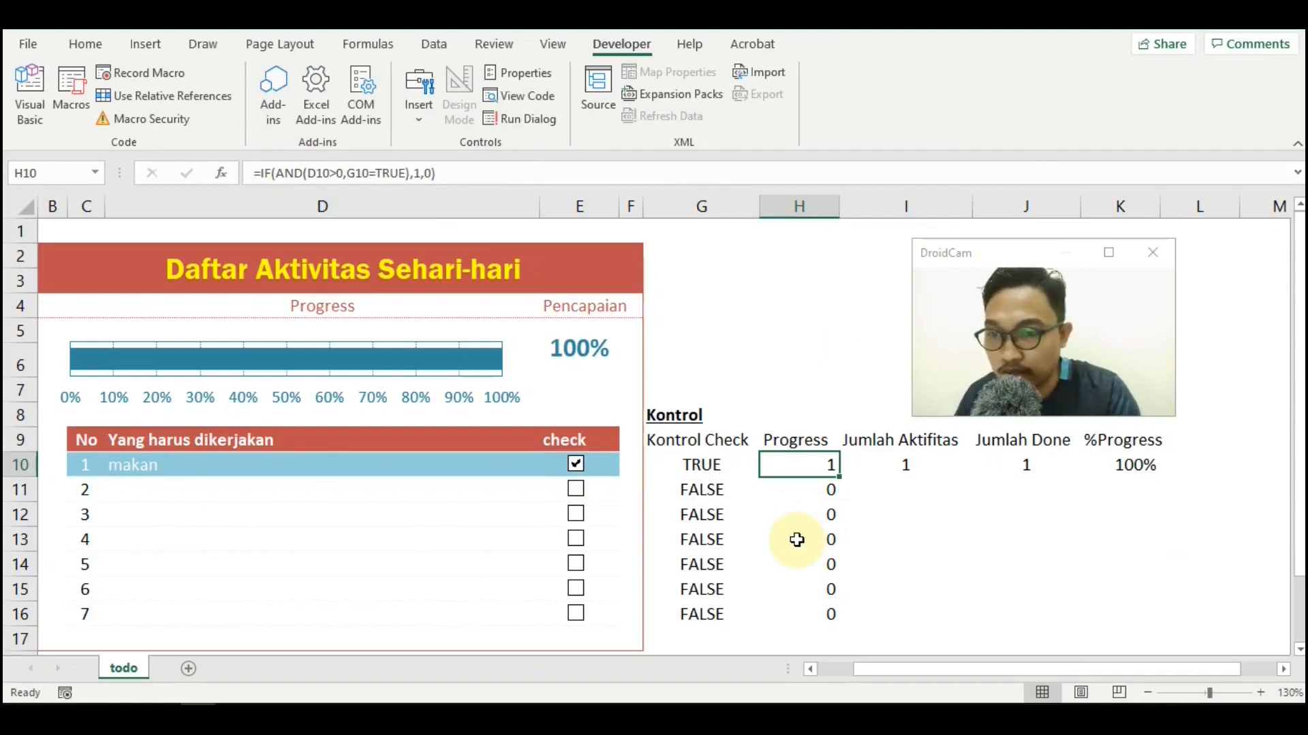
# Enter the formula =IF(AND(D10>0,G10=TRUE),1,0) in the Progress cell H10
pyautogui.write('=i')
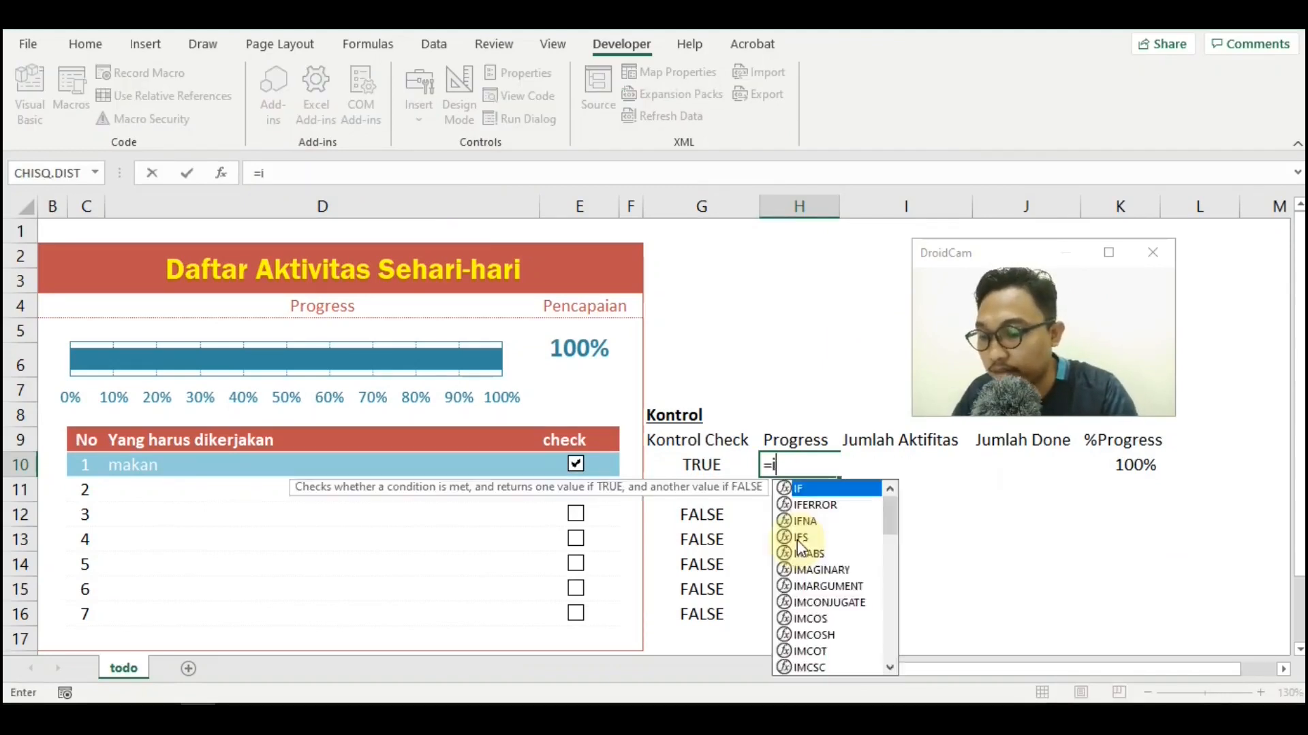
pyautogui.write('f(')
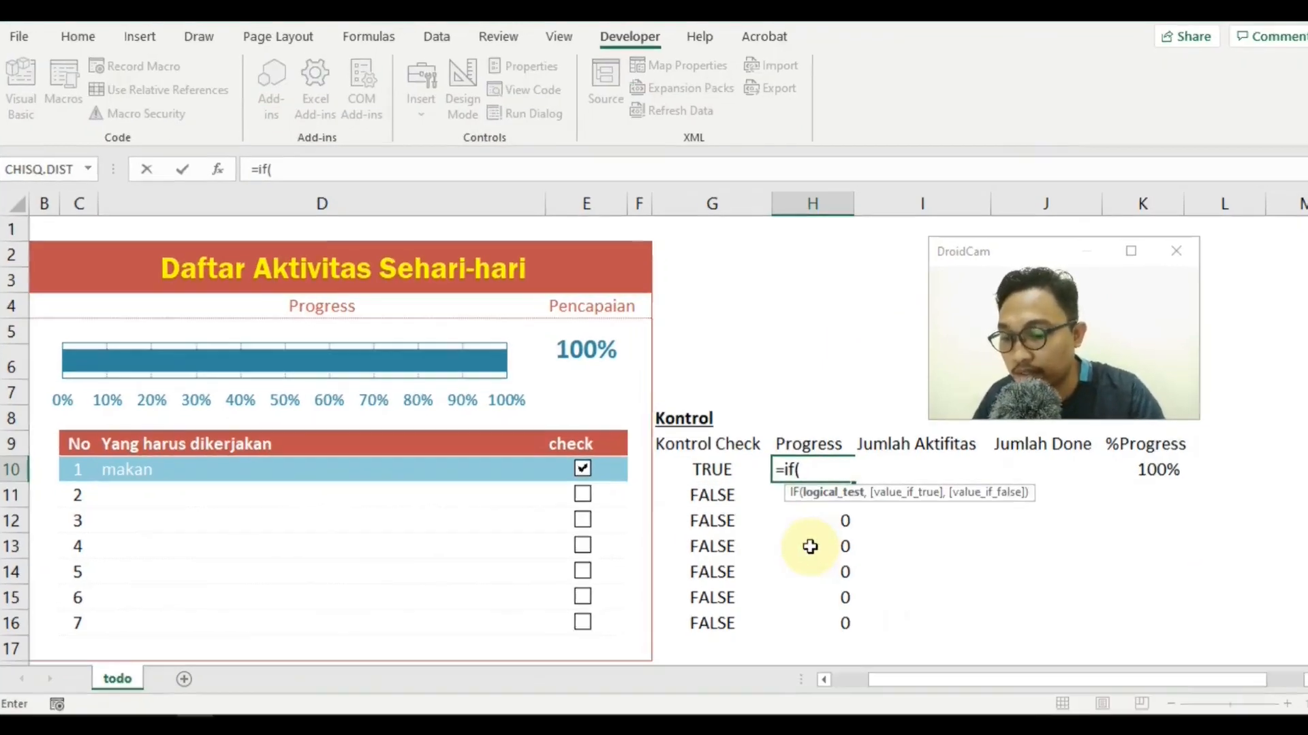
pyautogui.write('and(')
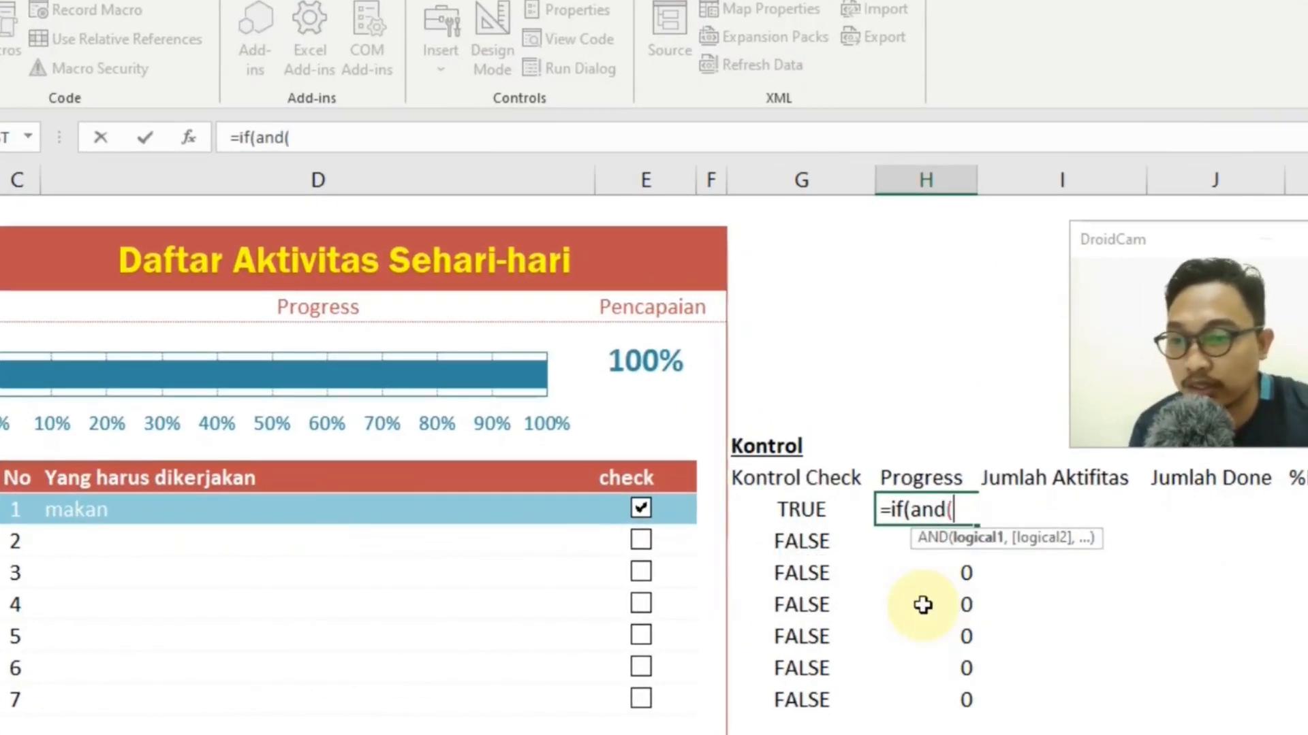
pyautogui.click(252, 507)
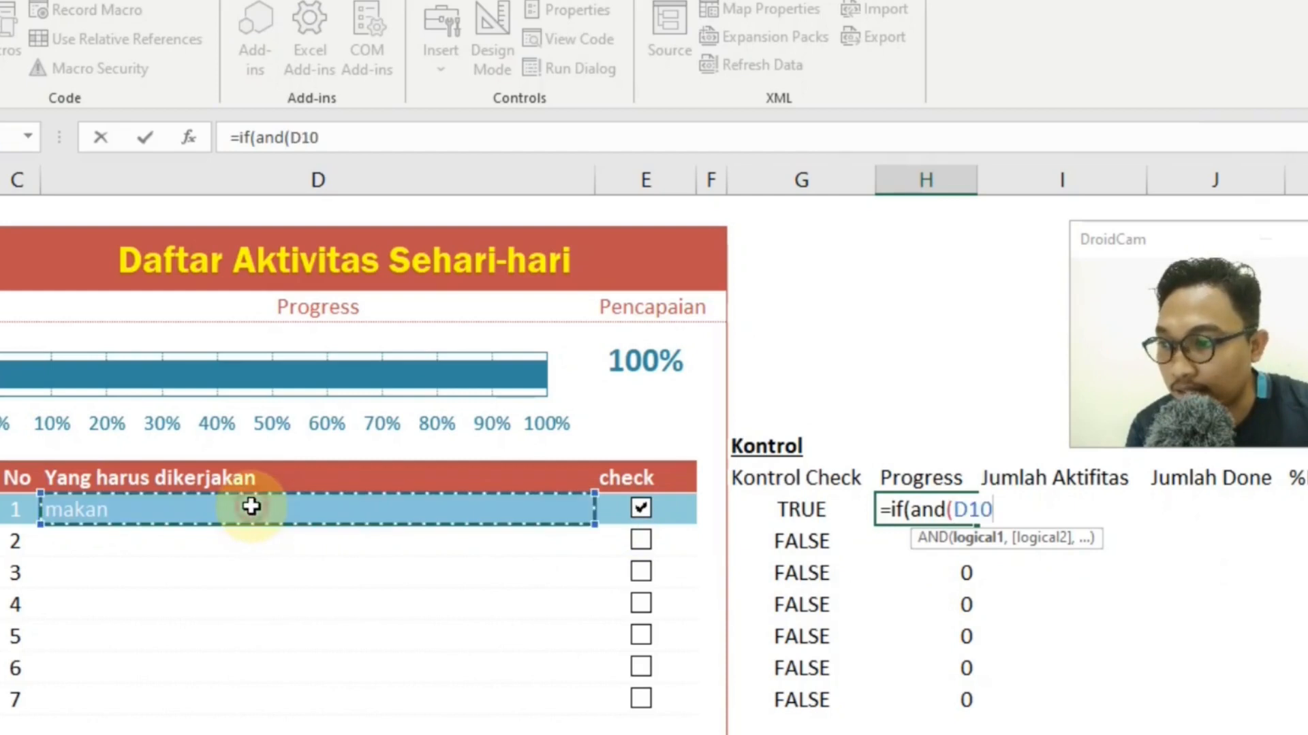
pyautogui.write('>')
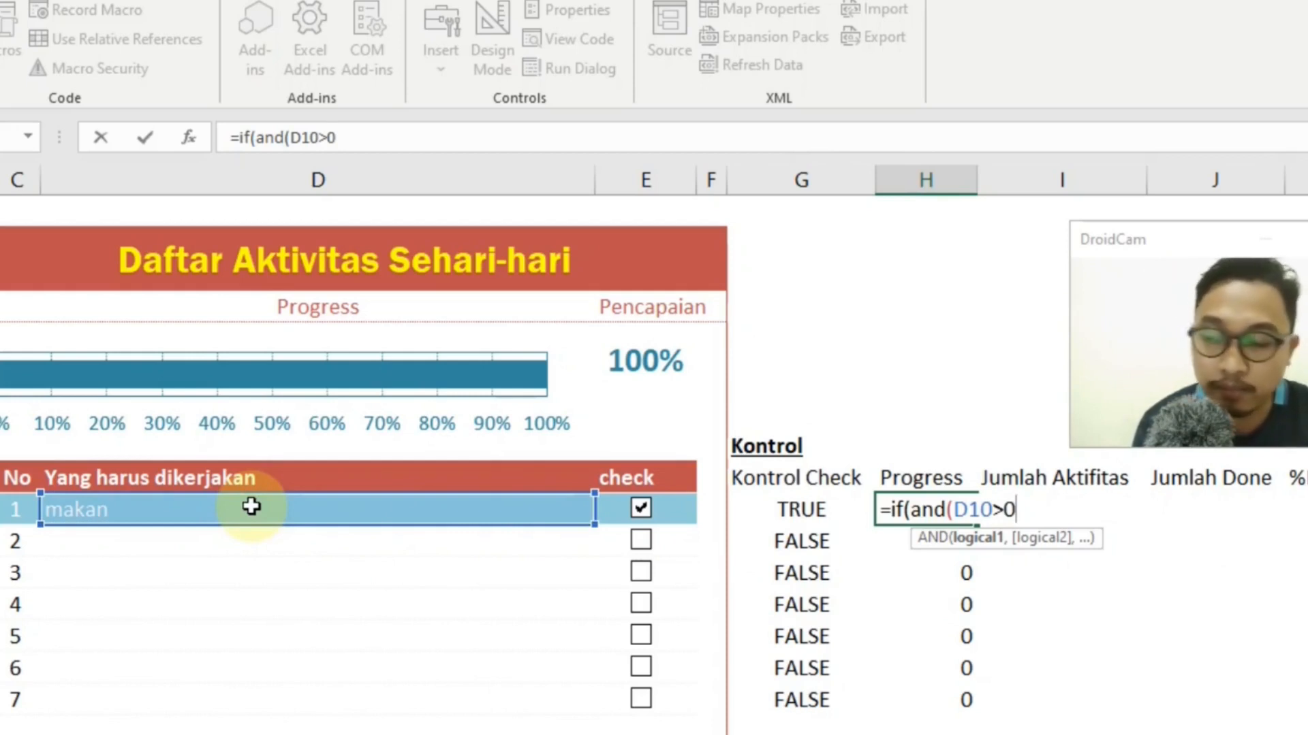
pyautogui.write('0,')
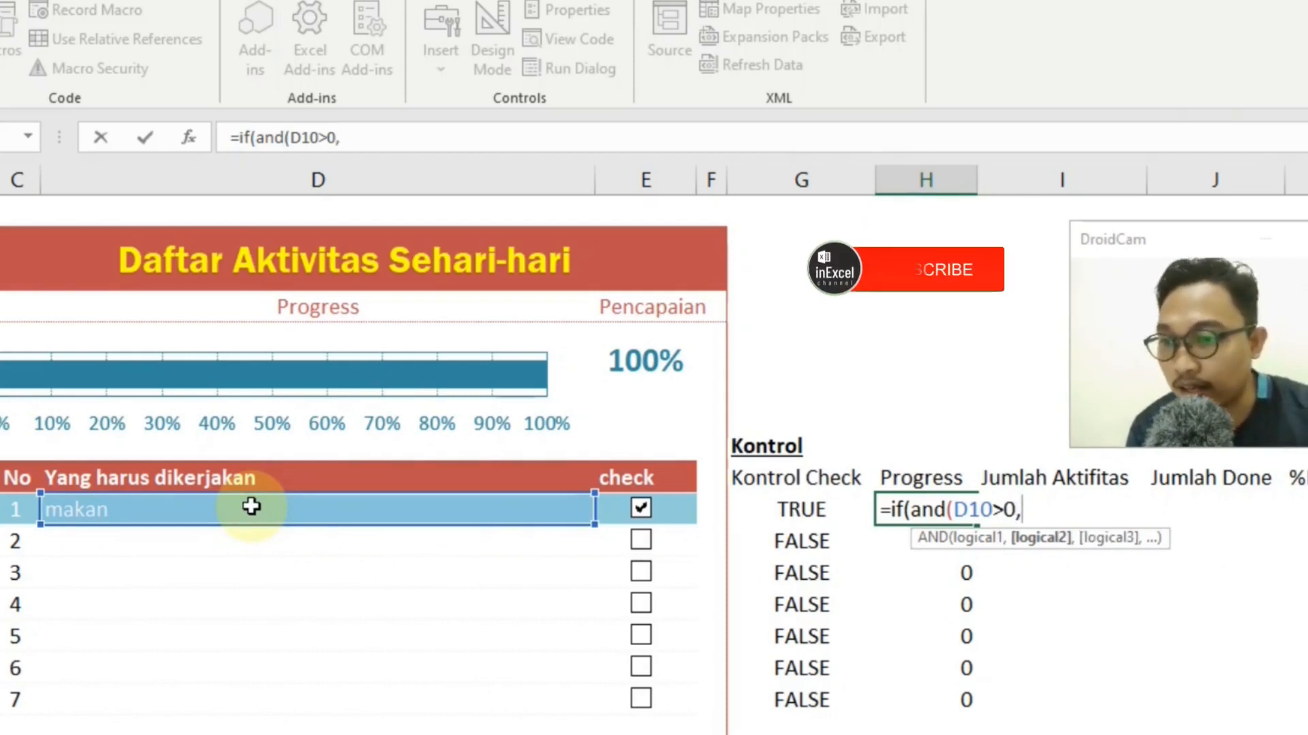
pyautogui.click(801, 509)
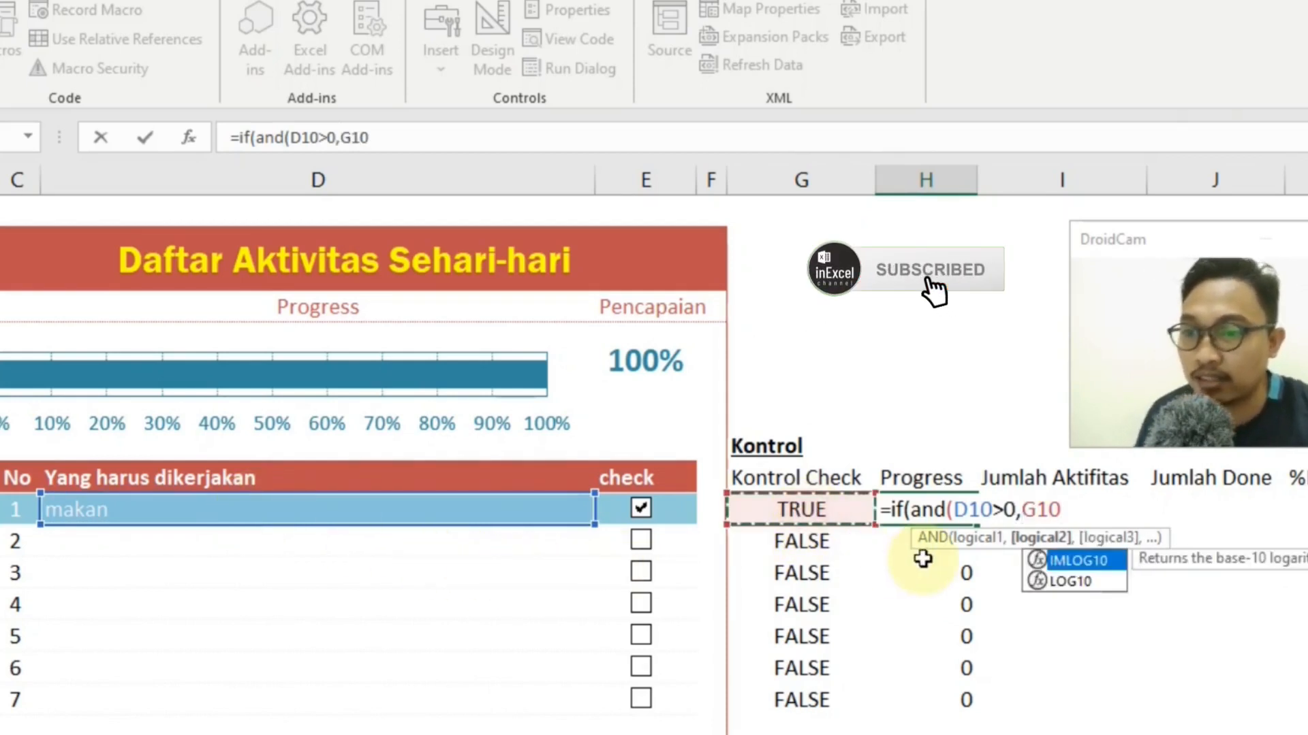
pyautogui.write('=true')
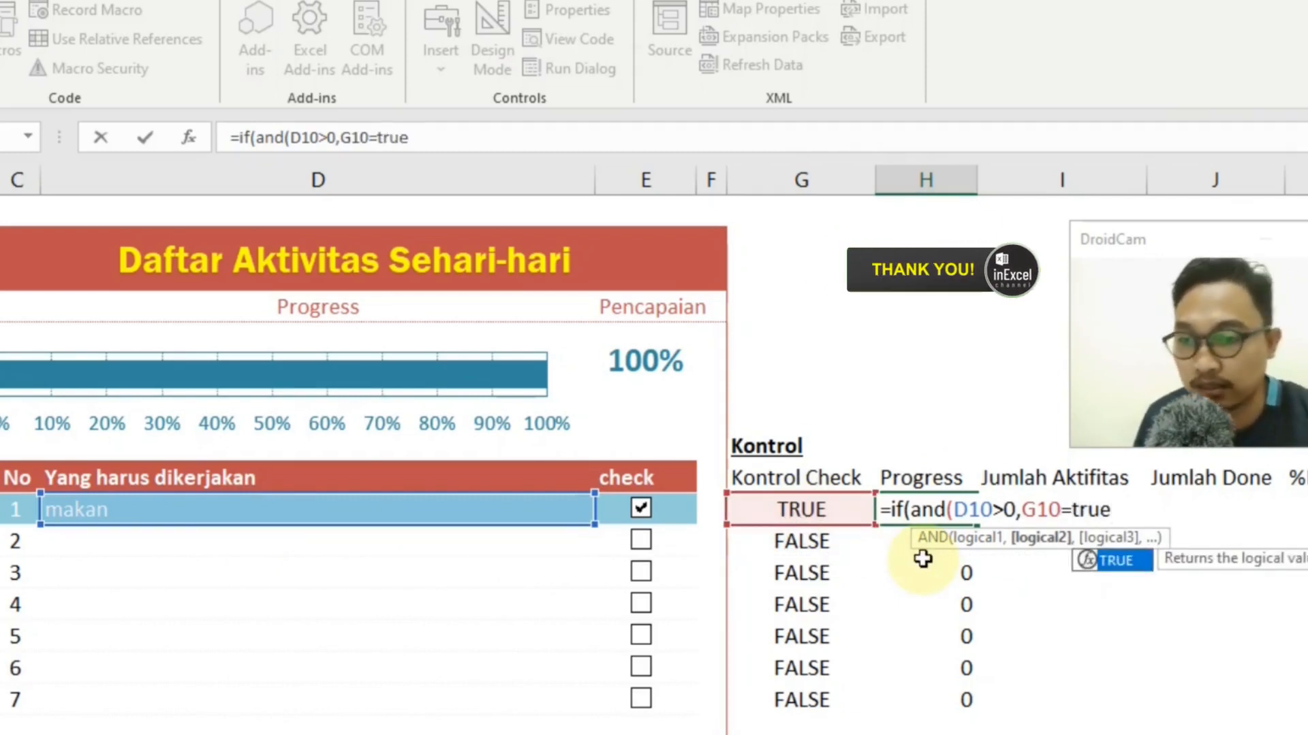
pyautogui.write(',')
pyautogui.press('BackSpace')
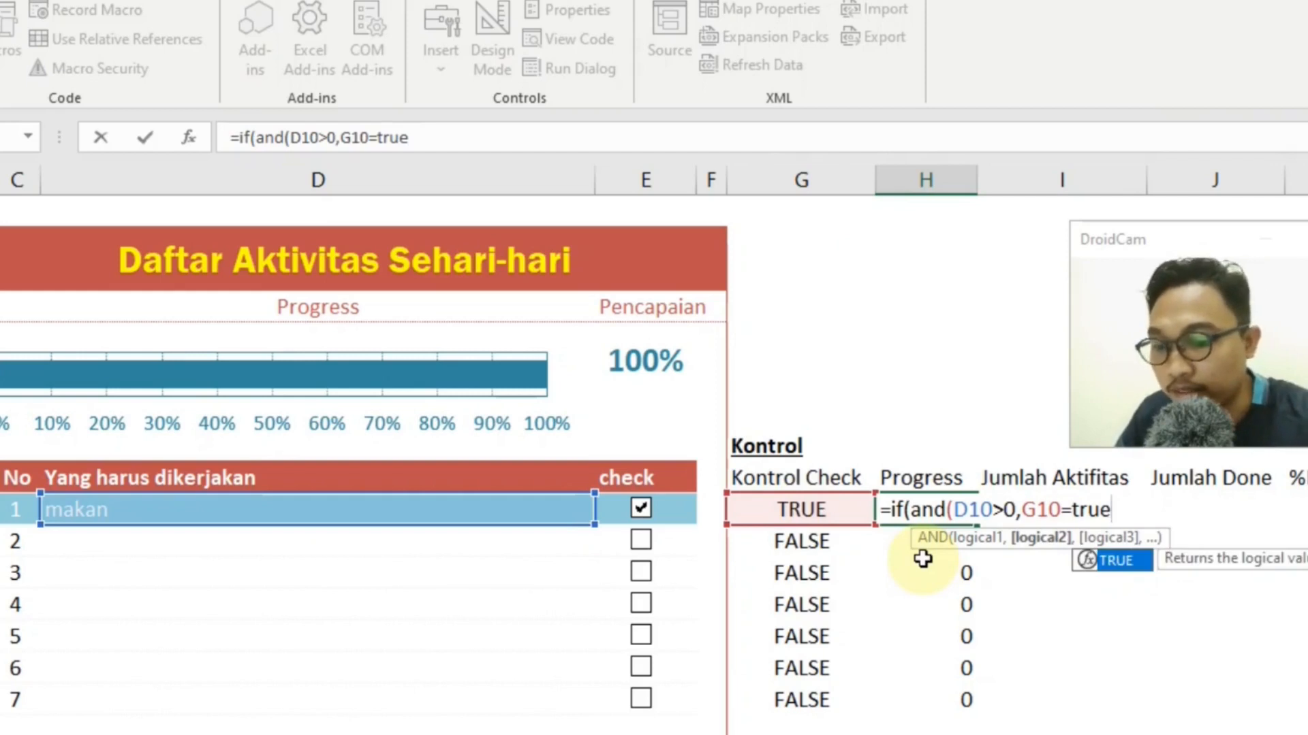
pyautogui.write(')')
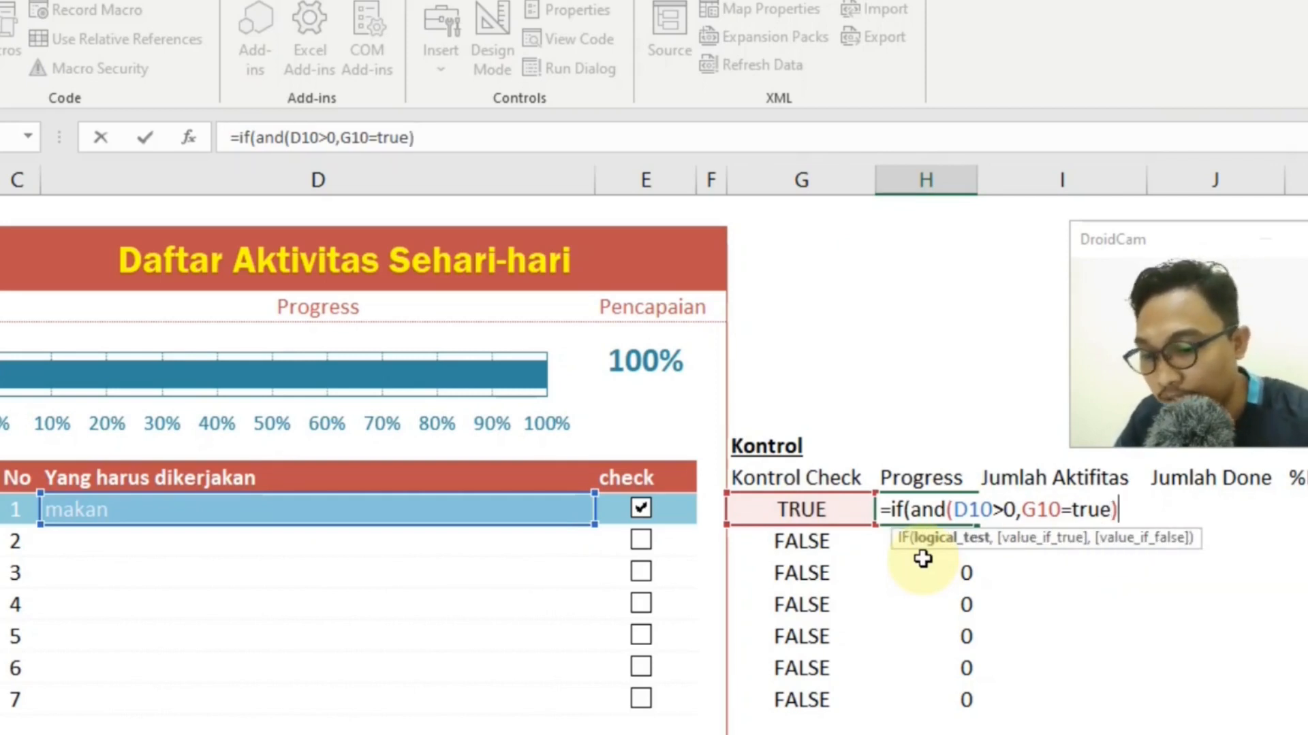
pyautogui.write(',')
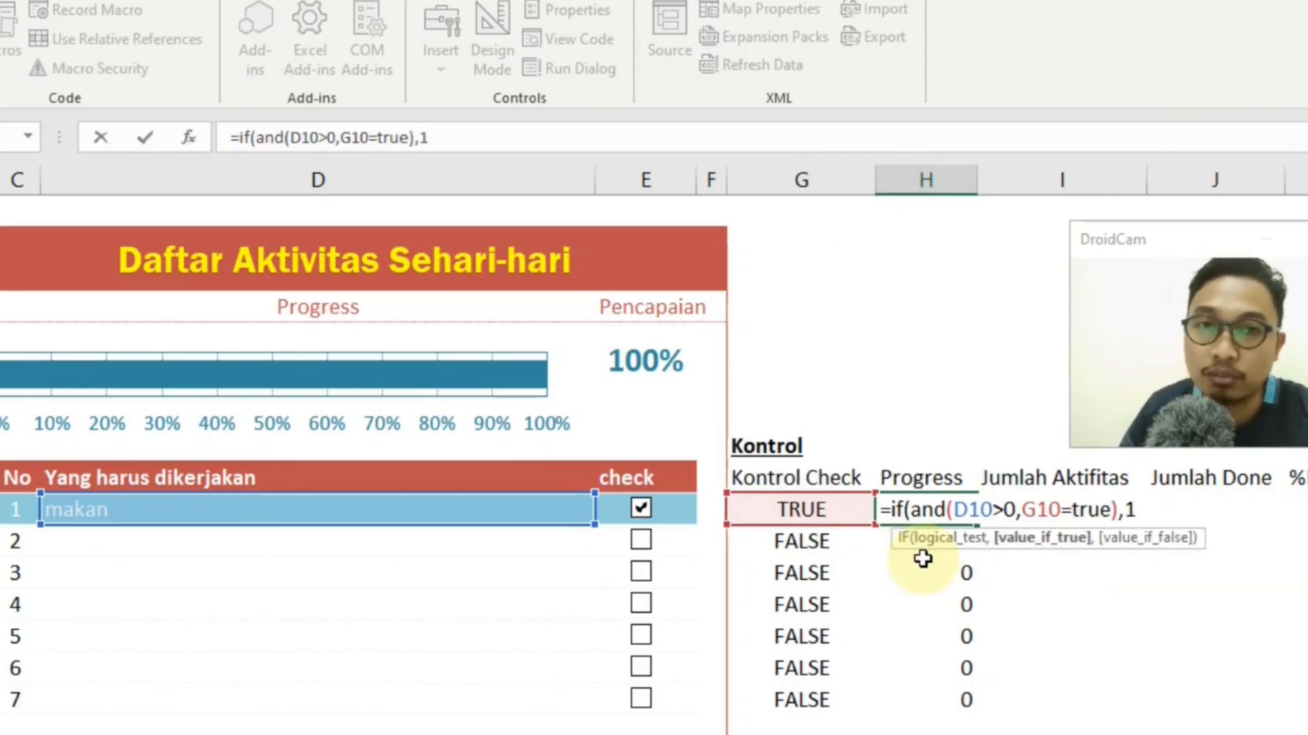
pyautogui.write('1,0')
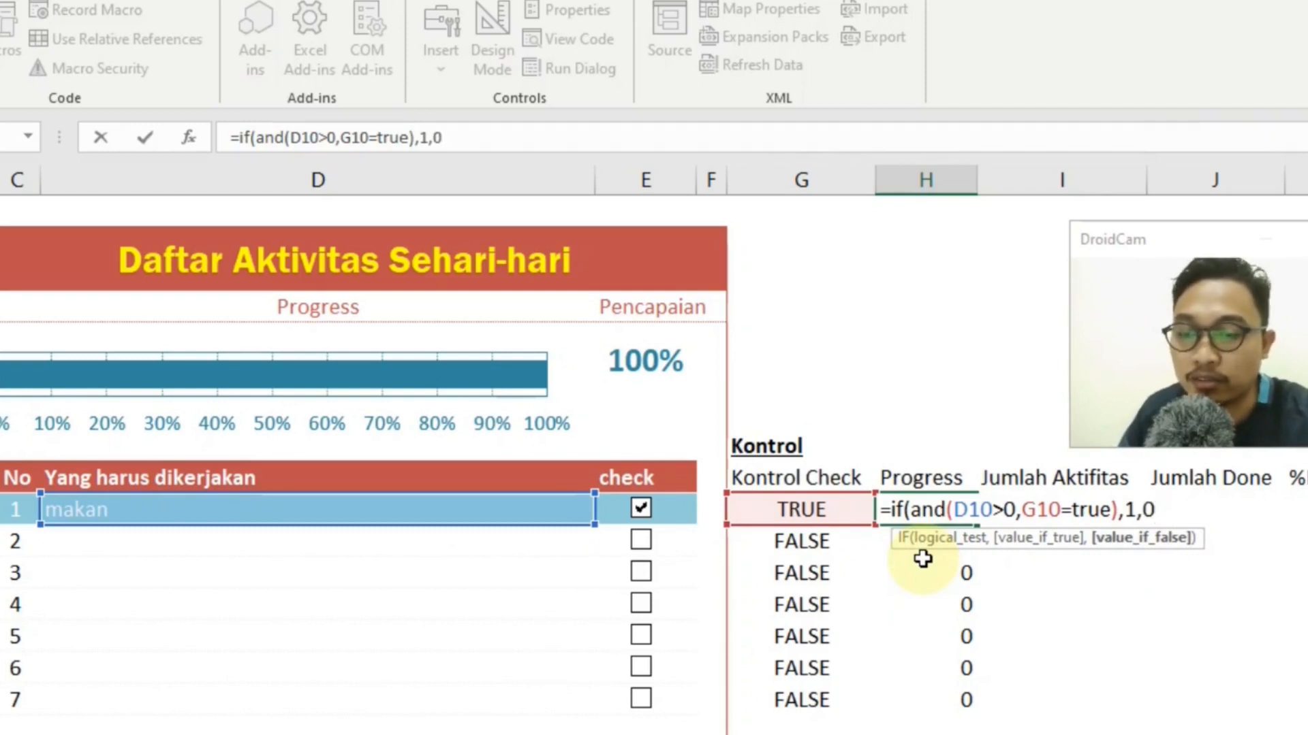
pyautogui.write(')')
pyautogui.press('Return')
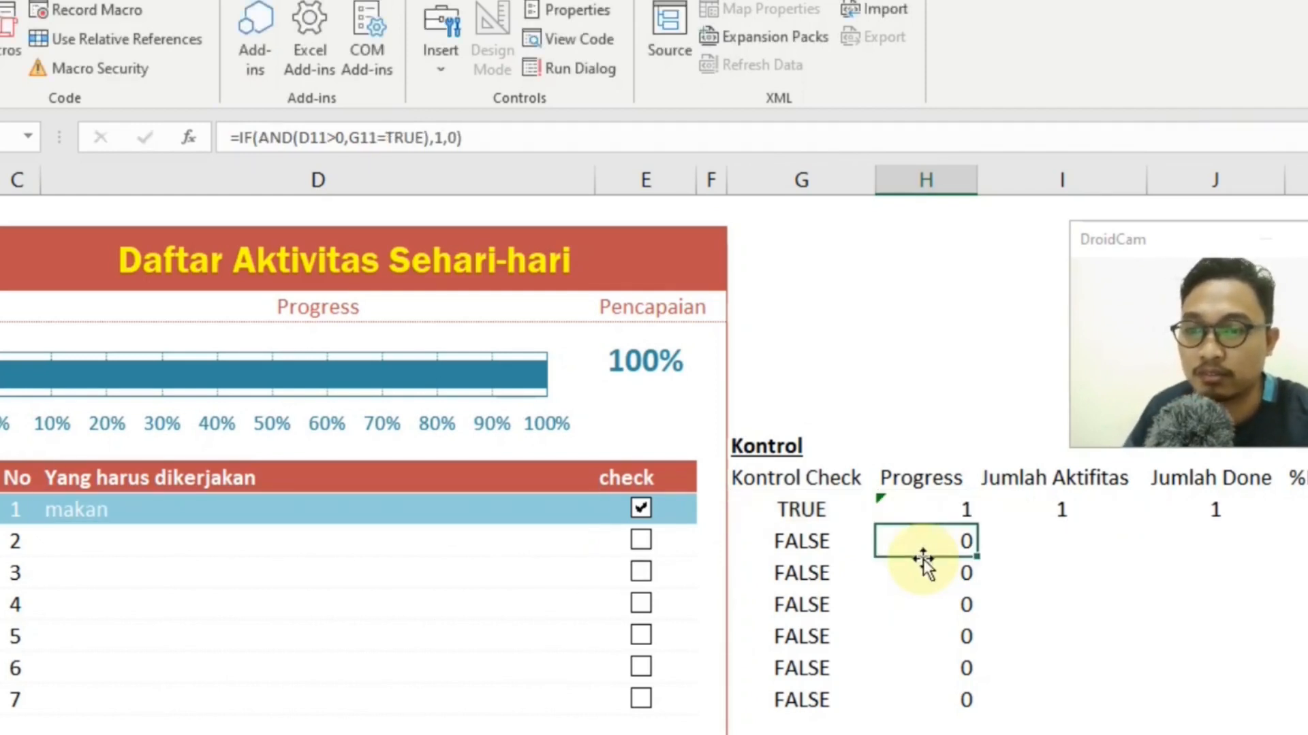
# Examine the Progress formulas from H10 down to H16, comparing the cell references in each row
pyautogui.press('Up')
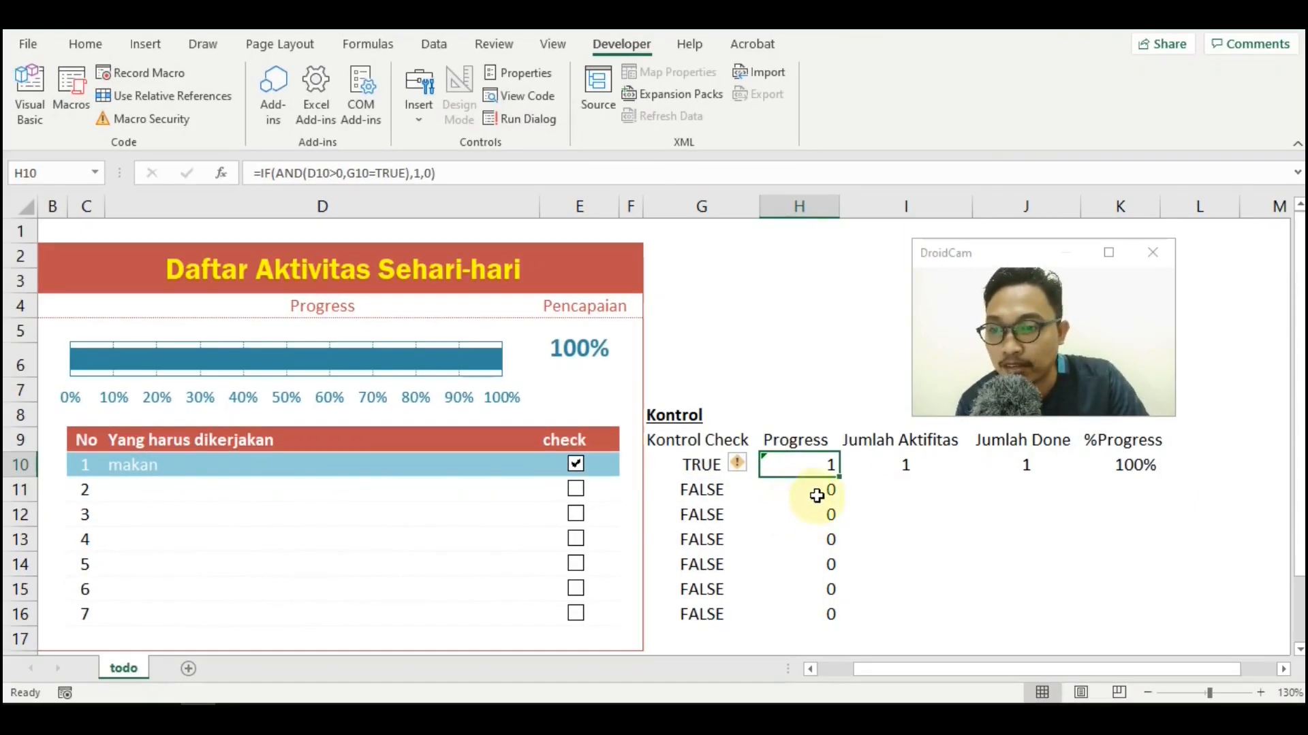
pyautogui.click(942, 542)
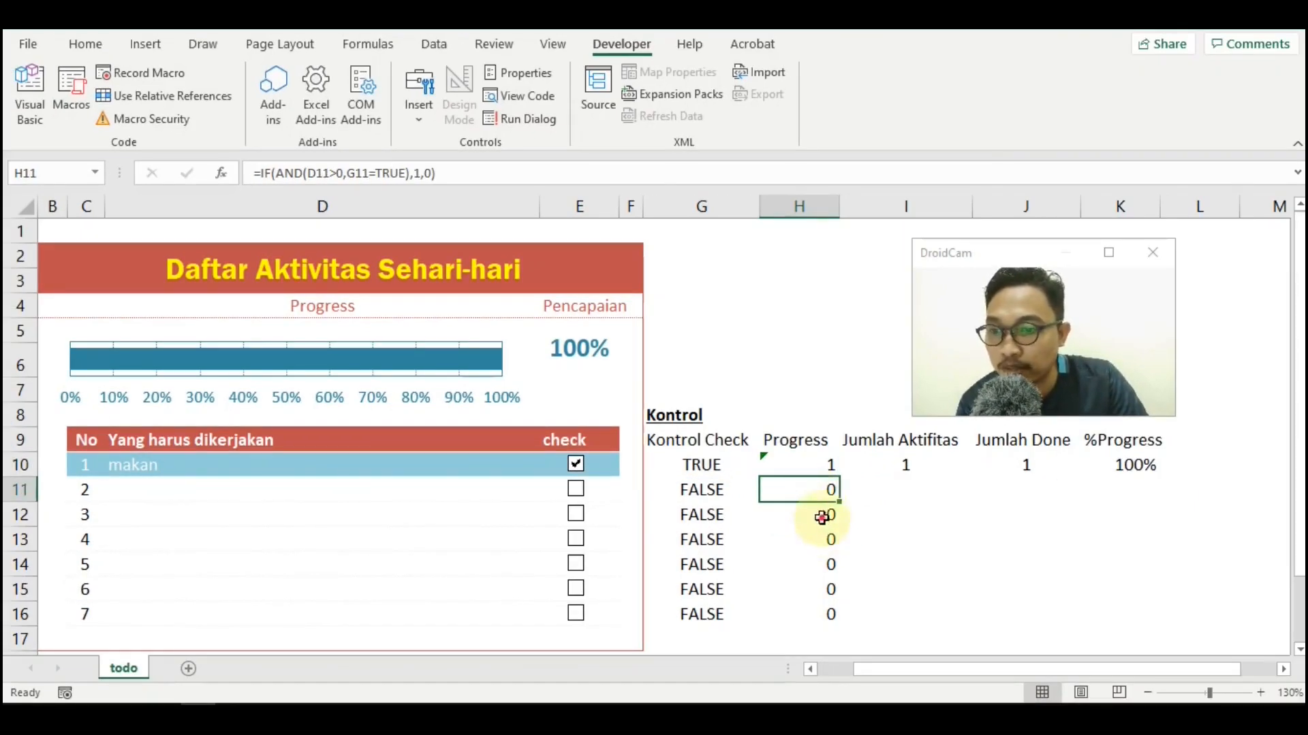
pyautogui.click(821, 516)
pyautogui.click(825, 540)
pyautogui.click(825, 564)
pyautogui.click(820, 613)
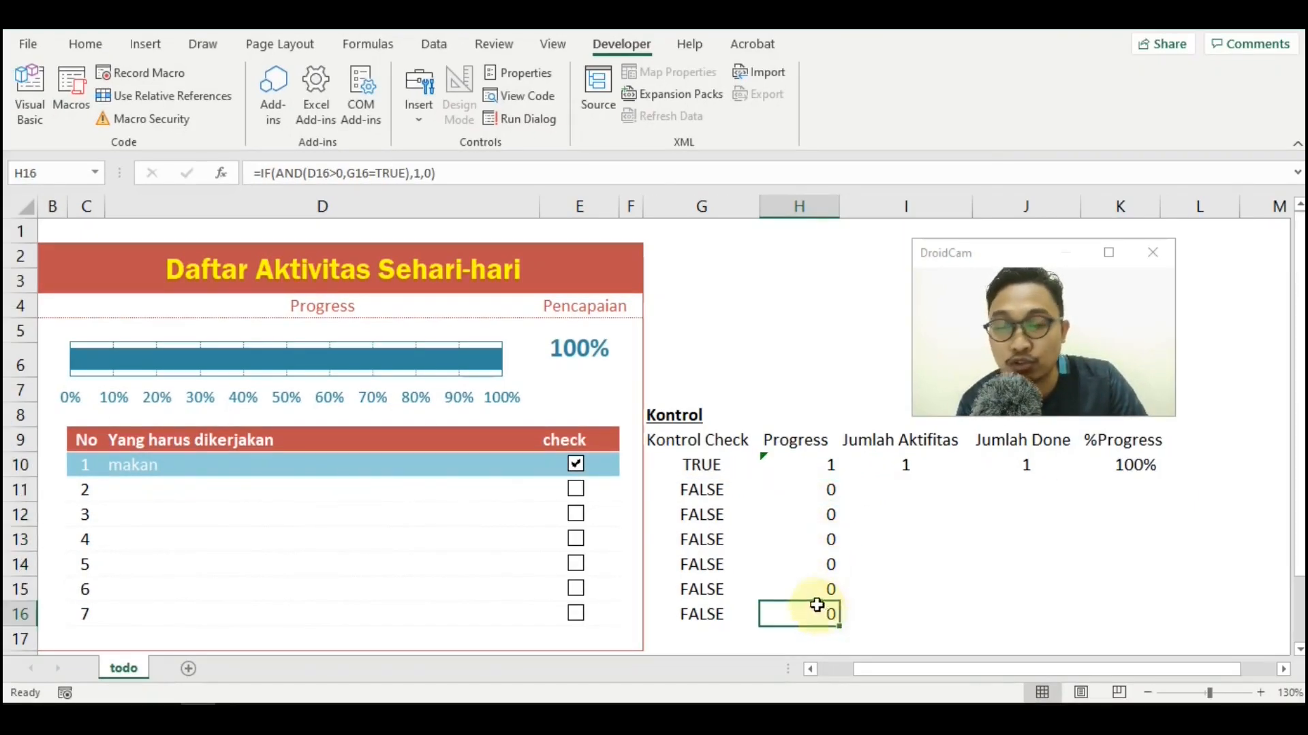
pyautogui.click(766, 465)
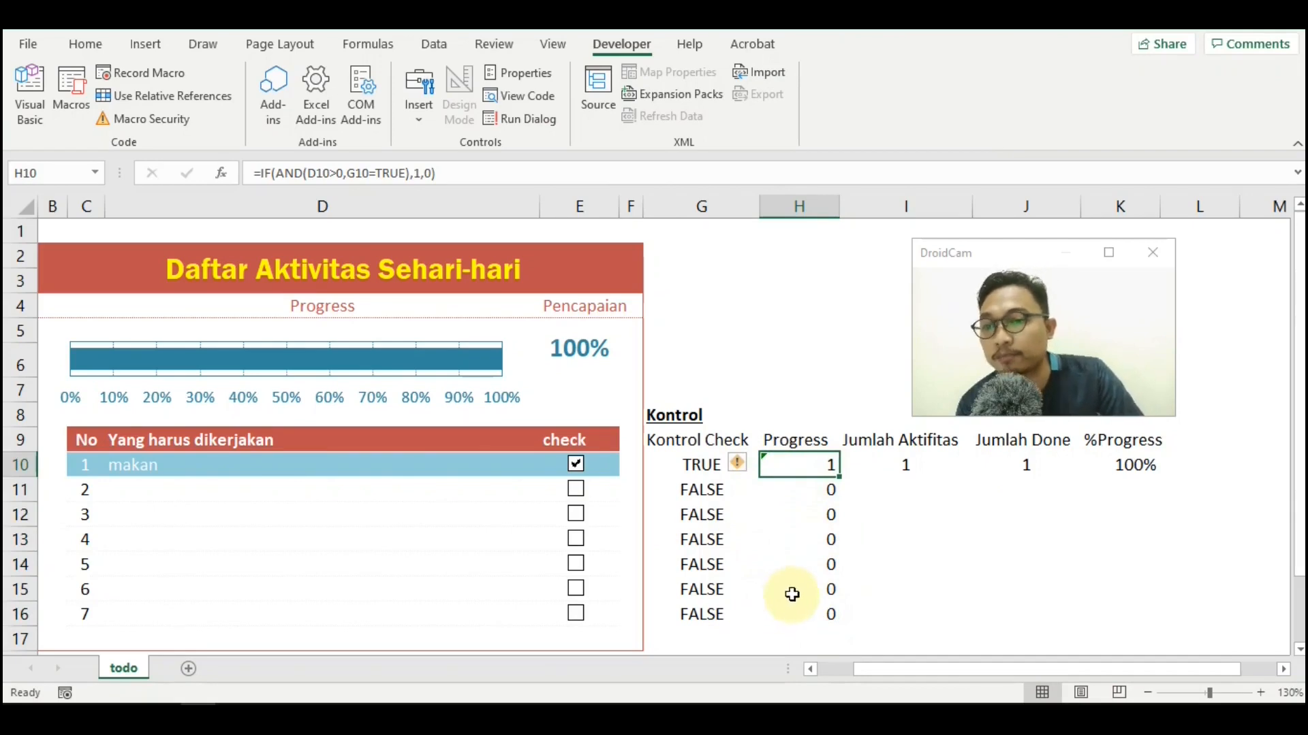
pyautogui.click(871, 613)
pyautogui.click(806, 465)
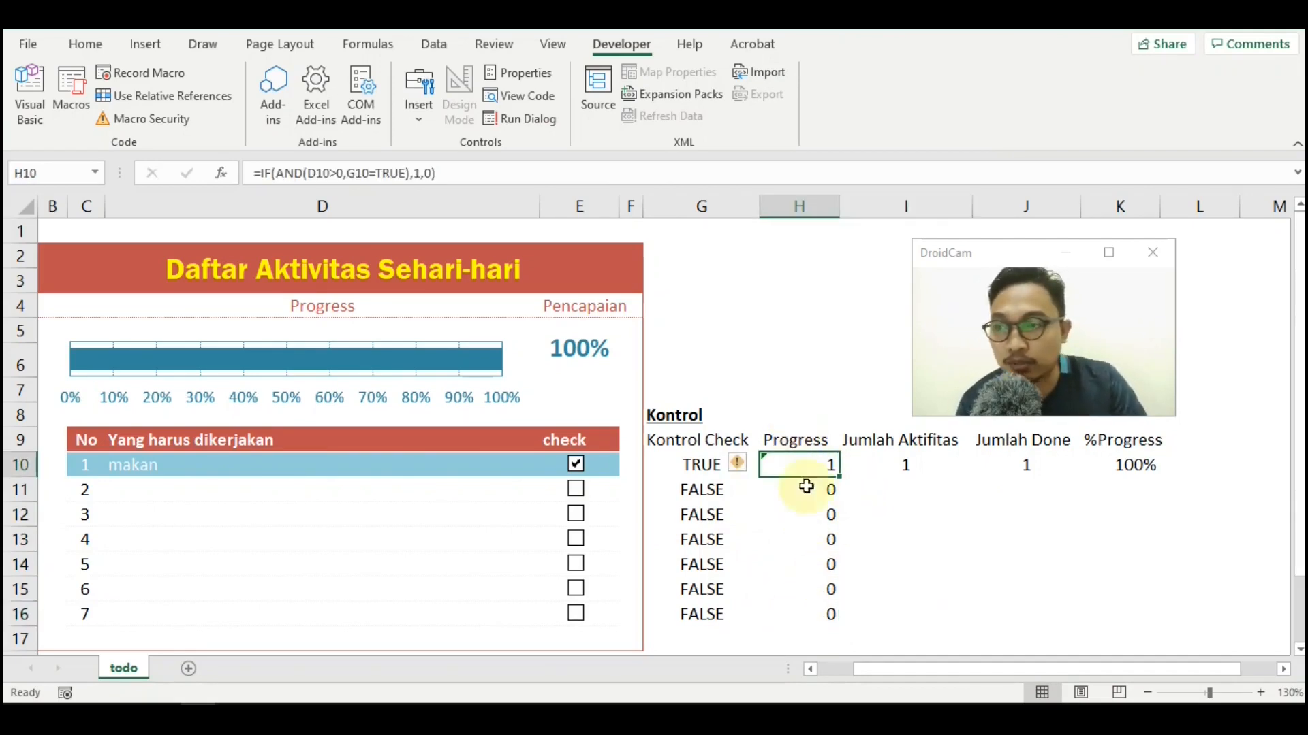
pyautogui.click(811, 578)
pyautogui.moveTo(800, 441); pyautogui.dragTo(808, 616)
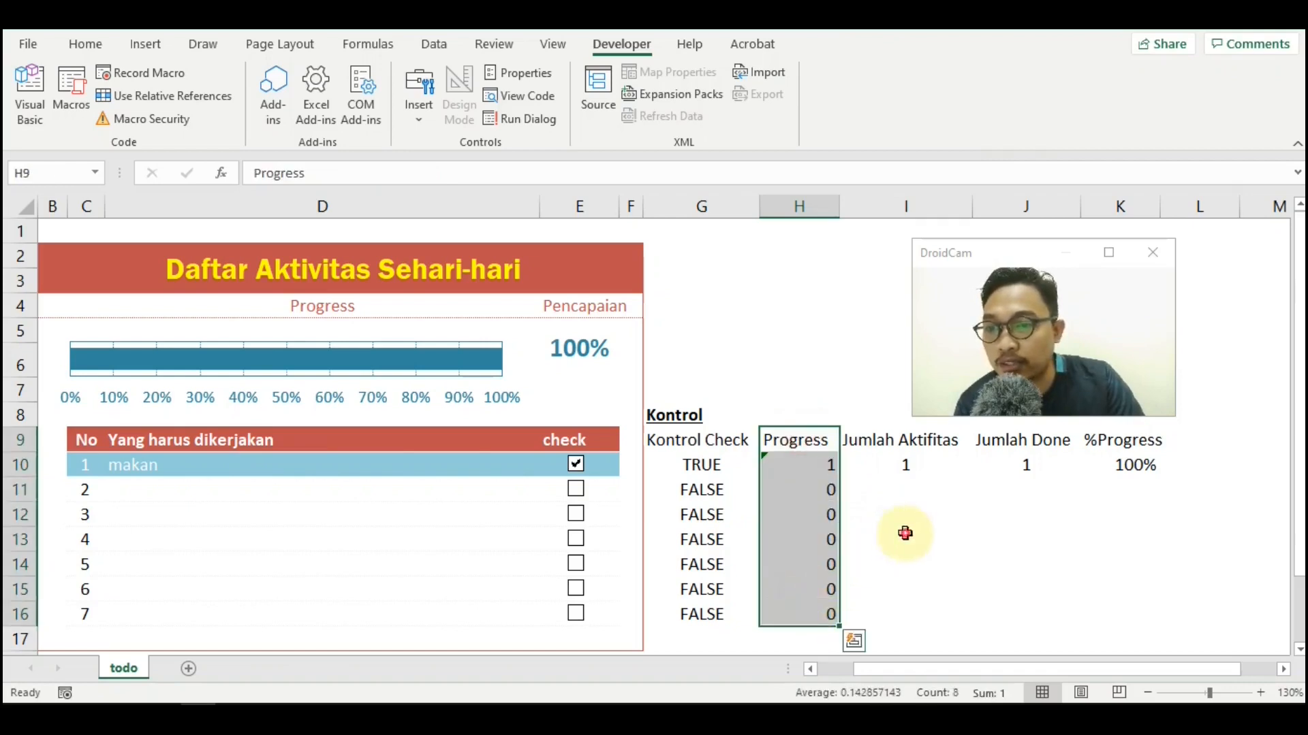
# Inspect the Jumlah Aktifitas formula in I10 and the activity description cells it counts in column D
pyautogui.click(927, 441)
pyautogui.click(922, 463)
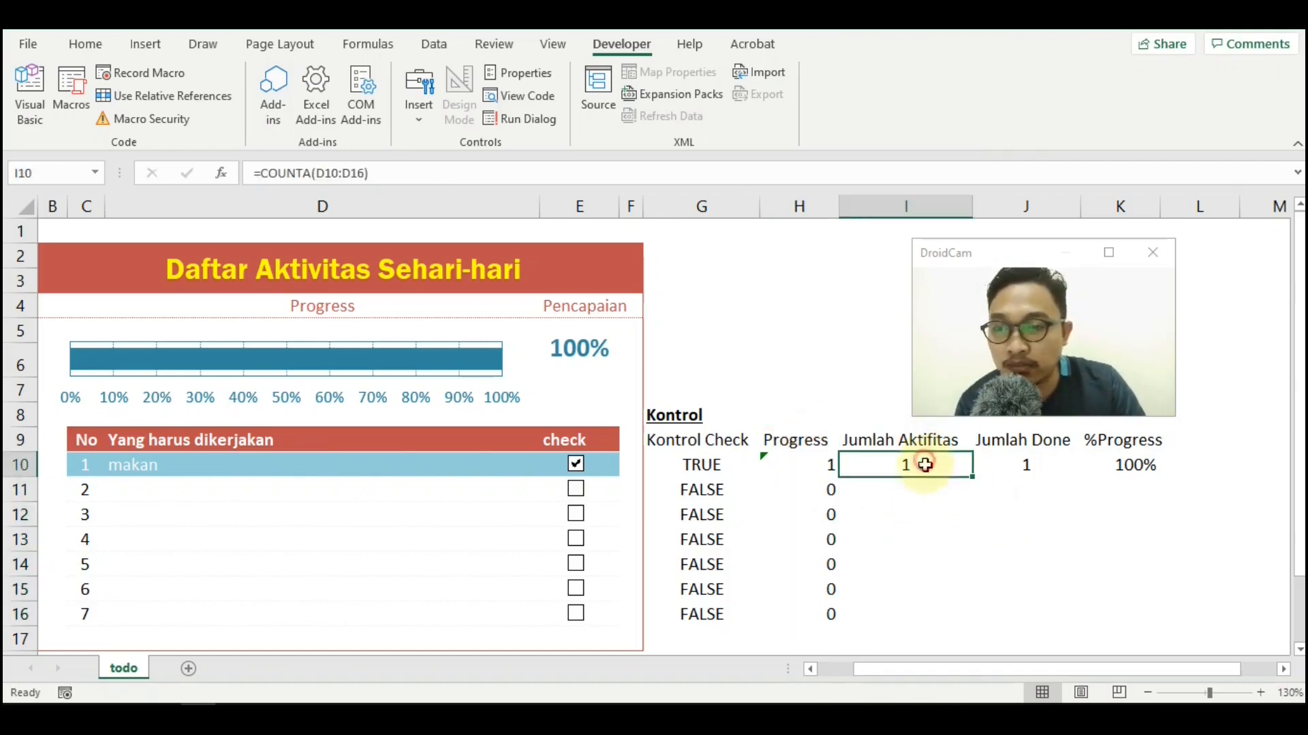
pyautogui.moveTo(245, 467); pyautogui.dragTo(233, 587)
pyautogui.click(233, 587)
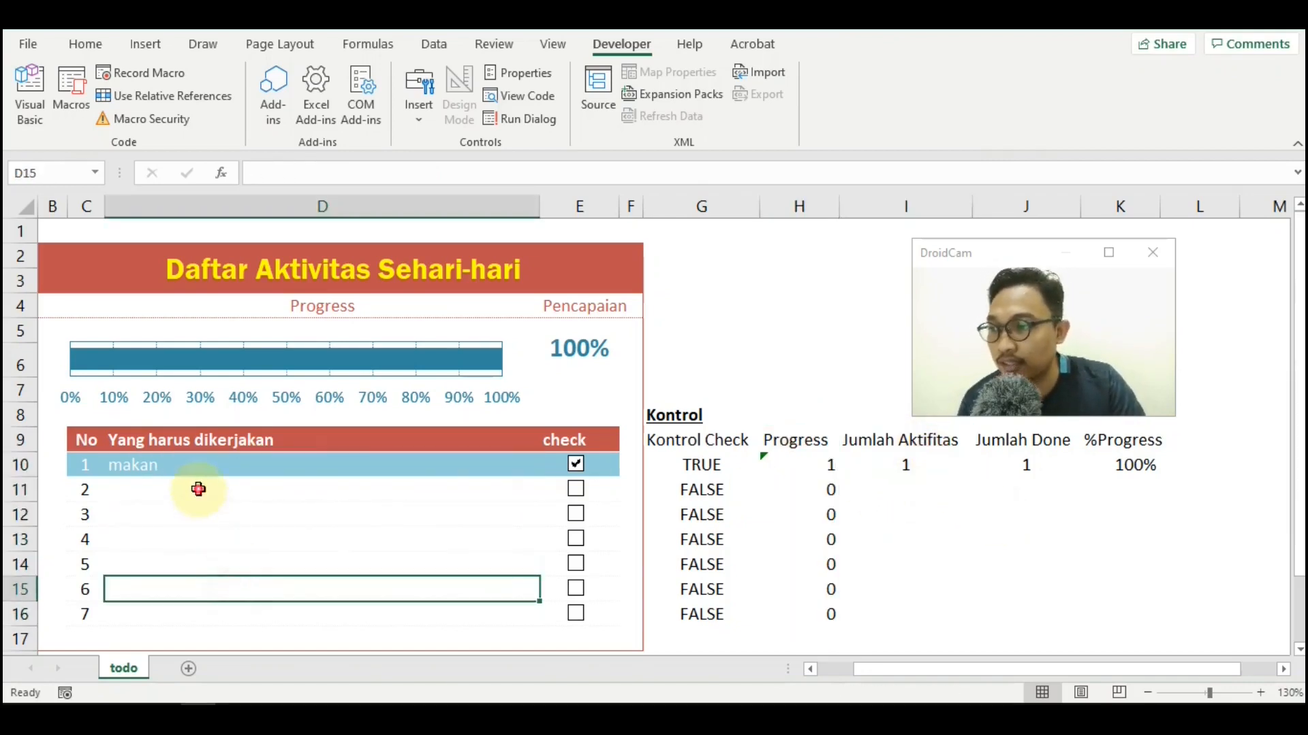
pyautogui.click(194, 487)
pyautogui.click(170, 464)
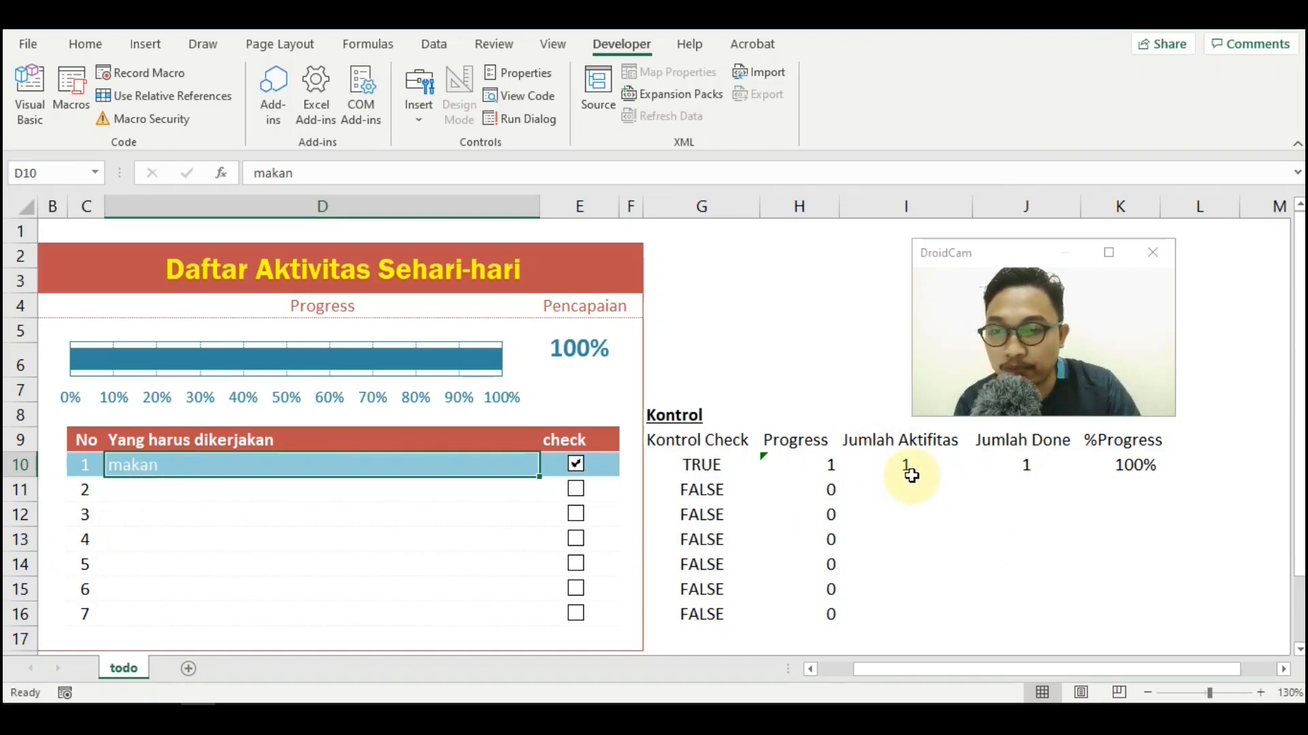
# Enter "minum" as the description of activity 2 and "tidur" as the description of activity 3
pyautogui.click(307, 492)
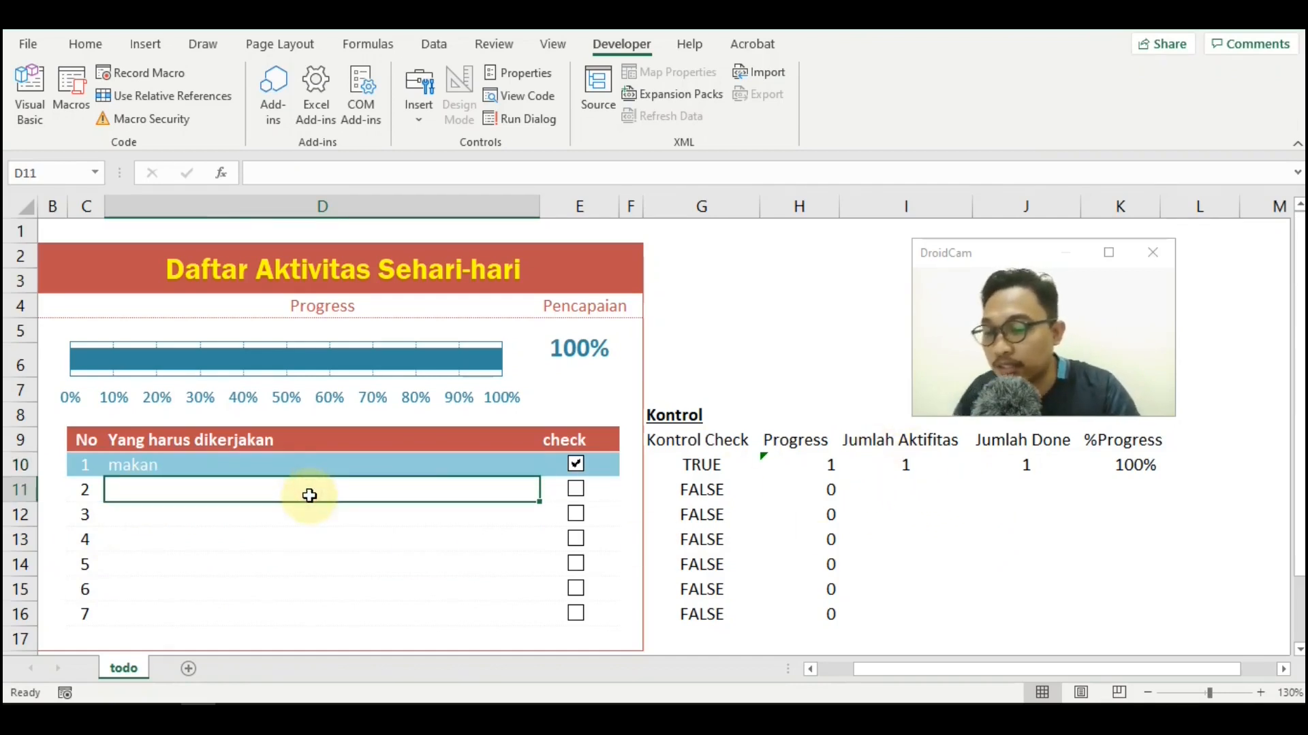
pyautogui.write('minum')
pyautogui.press('Return')
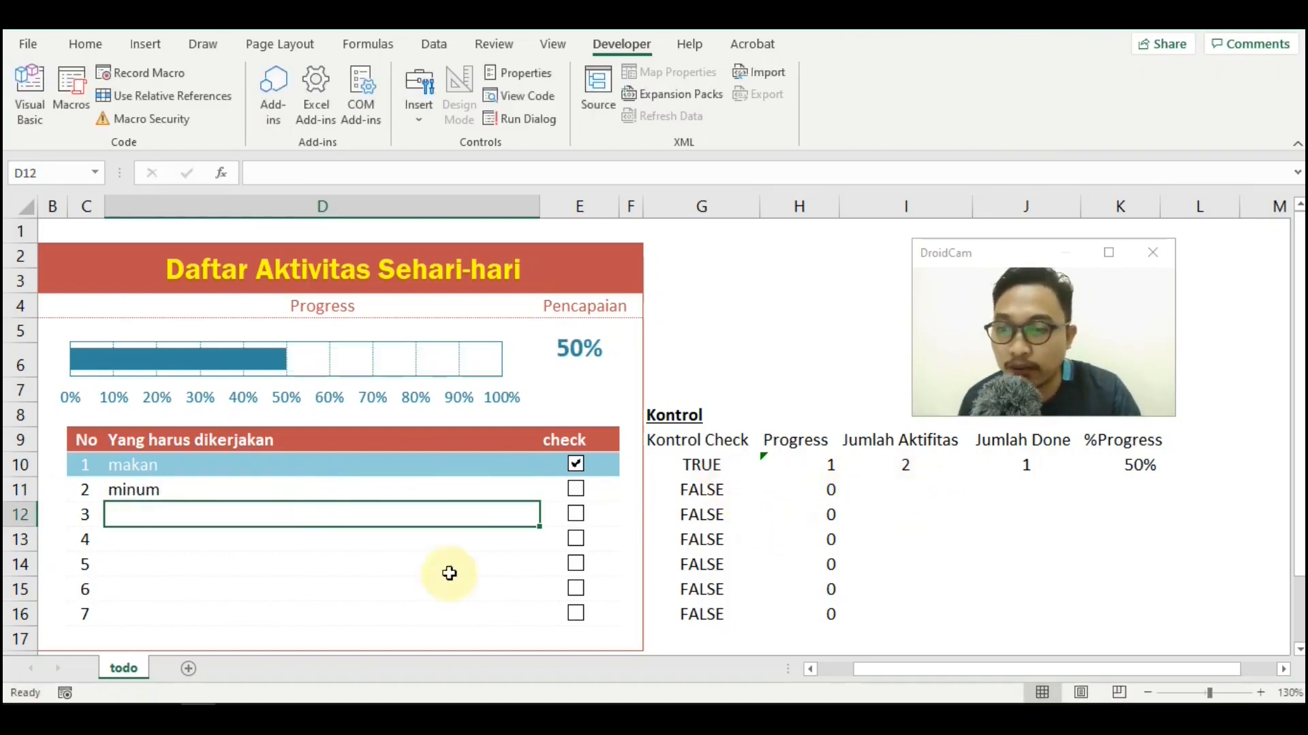
pyautogui.click(252, 538)
pyautogui.click(244, 517)
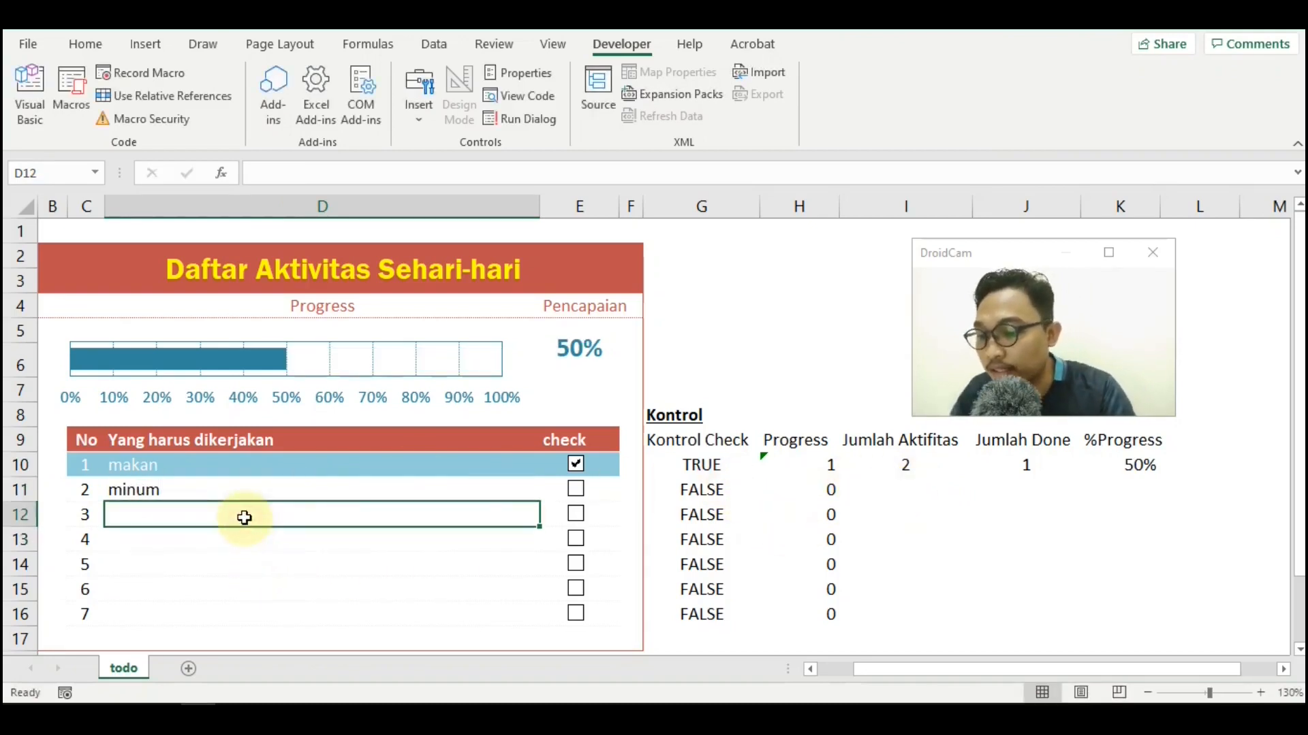
pyautogui.write('tidur')
pyautogui.press('Return')
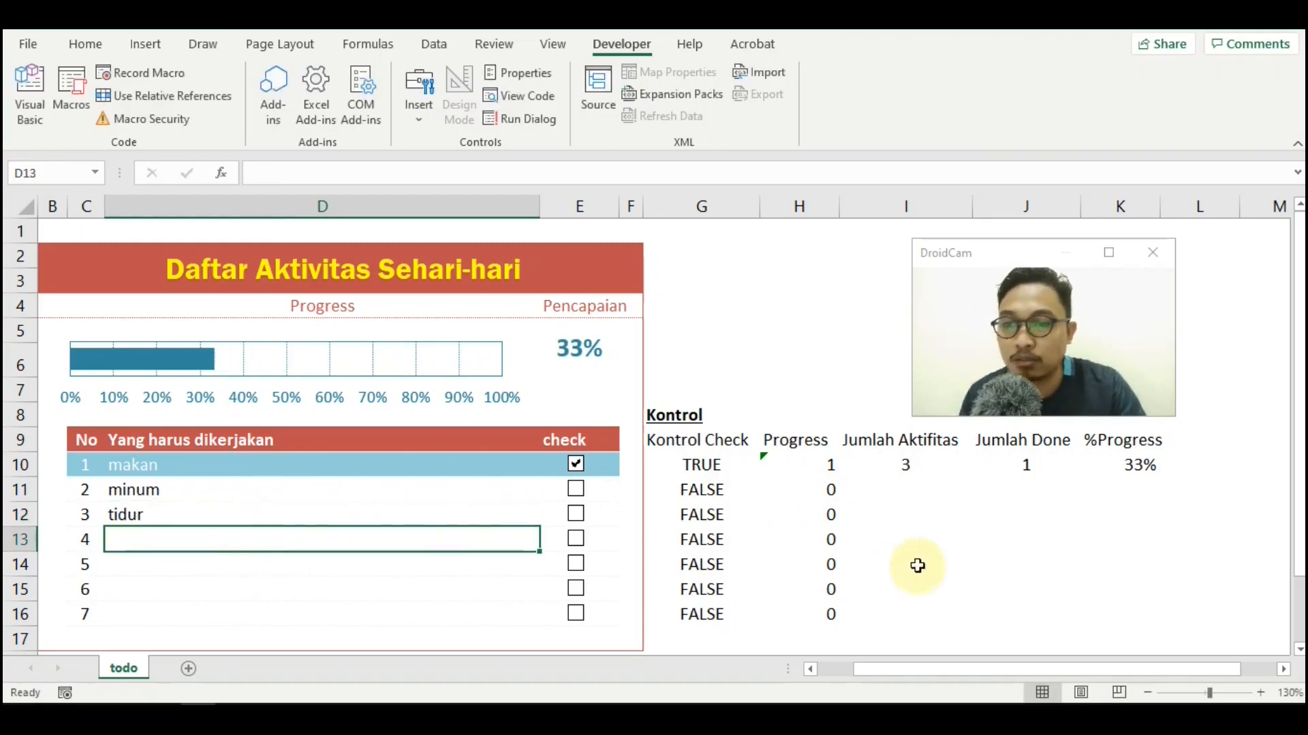
# Examine the COUNTA formula in I10 together with the filled descriptions and the referenced range D10:D16
pyautogui.click(897, 540)
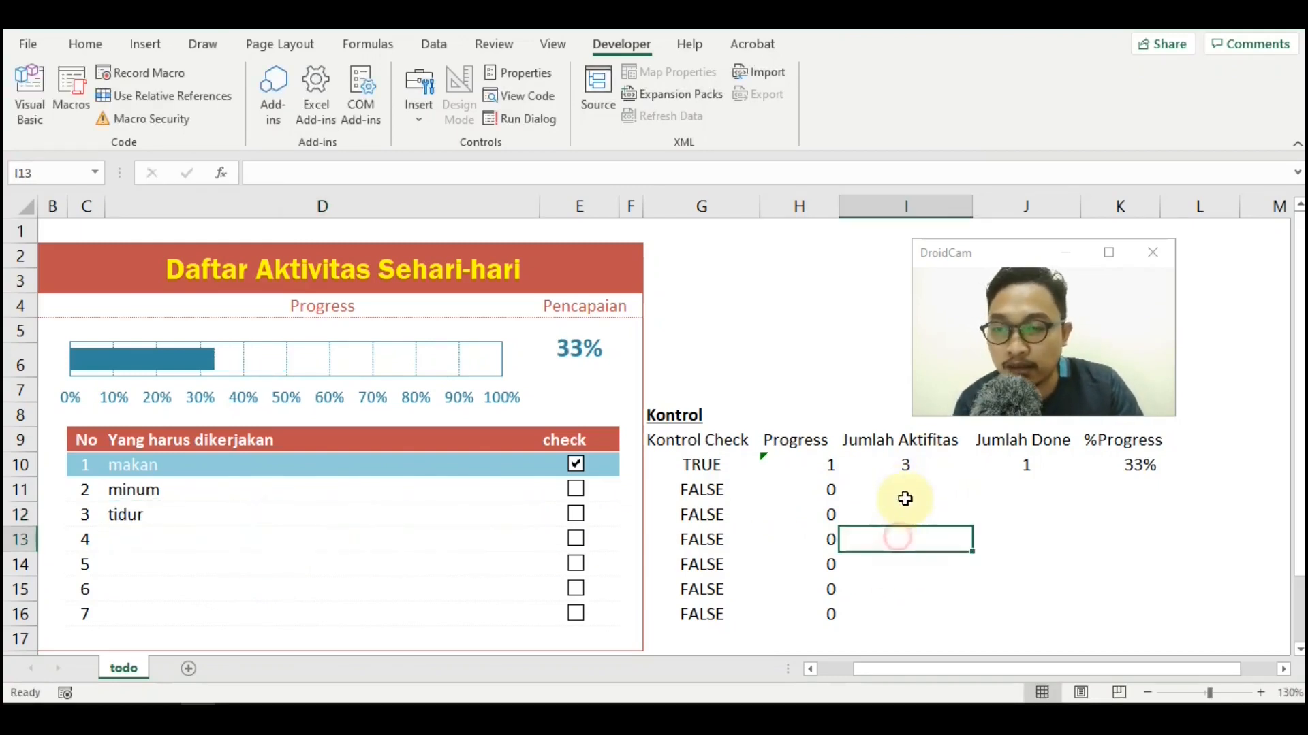
pyautogui.click(905, 465)
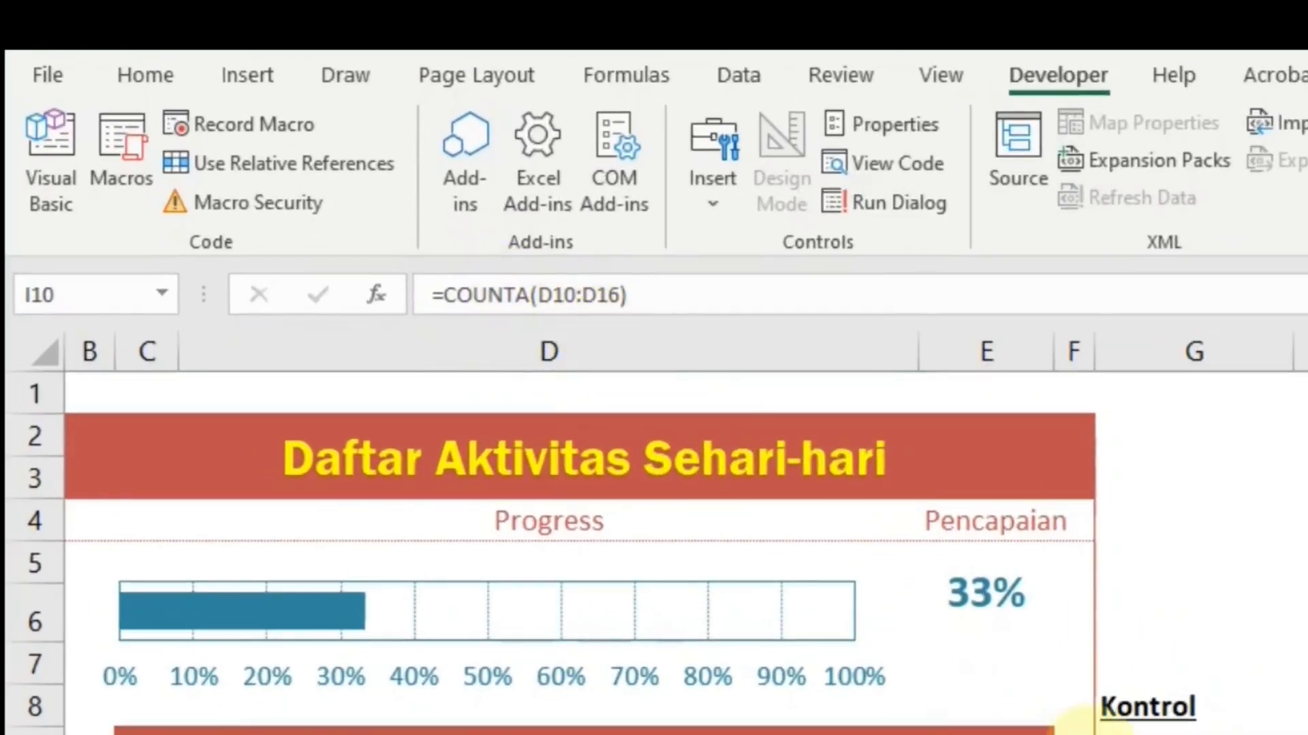
pyautogui.moveTo(137, 465); pyautogui.dragTo(219, 511)
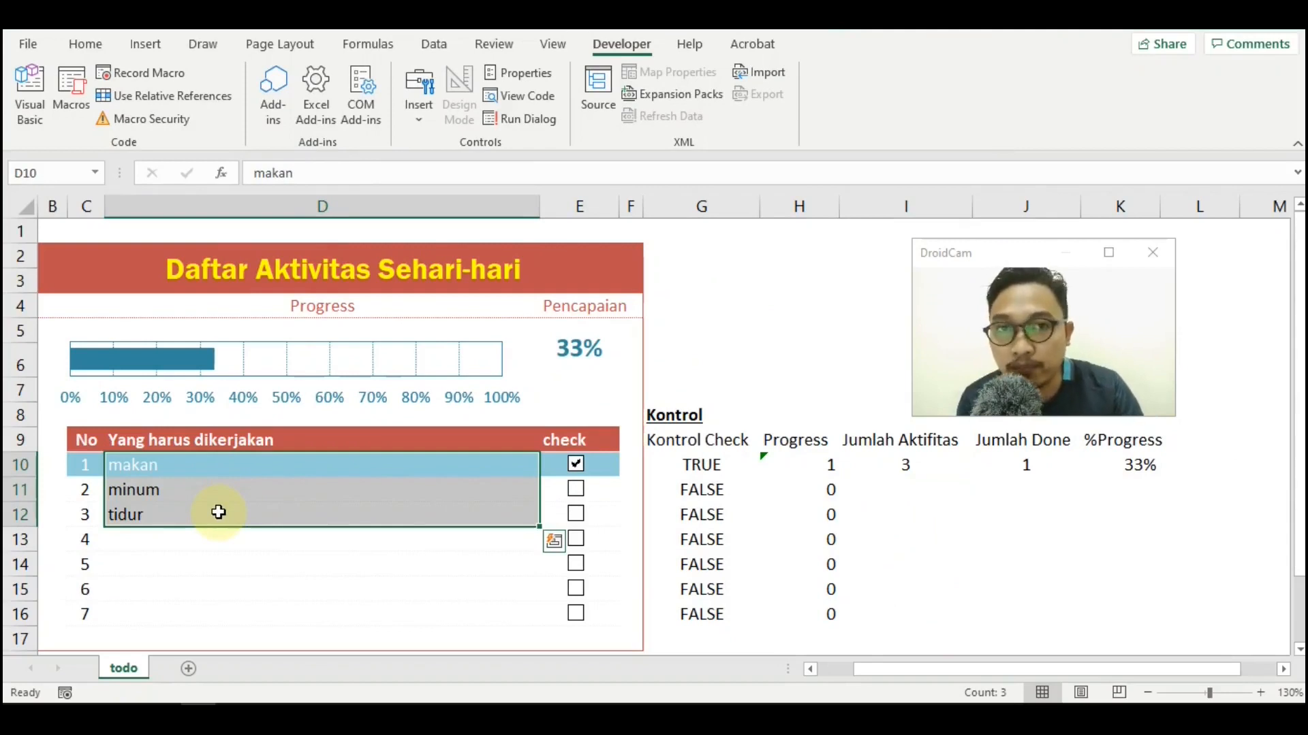
pyautogui.click(877, 558)
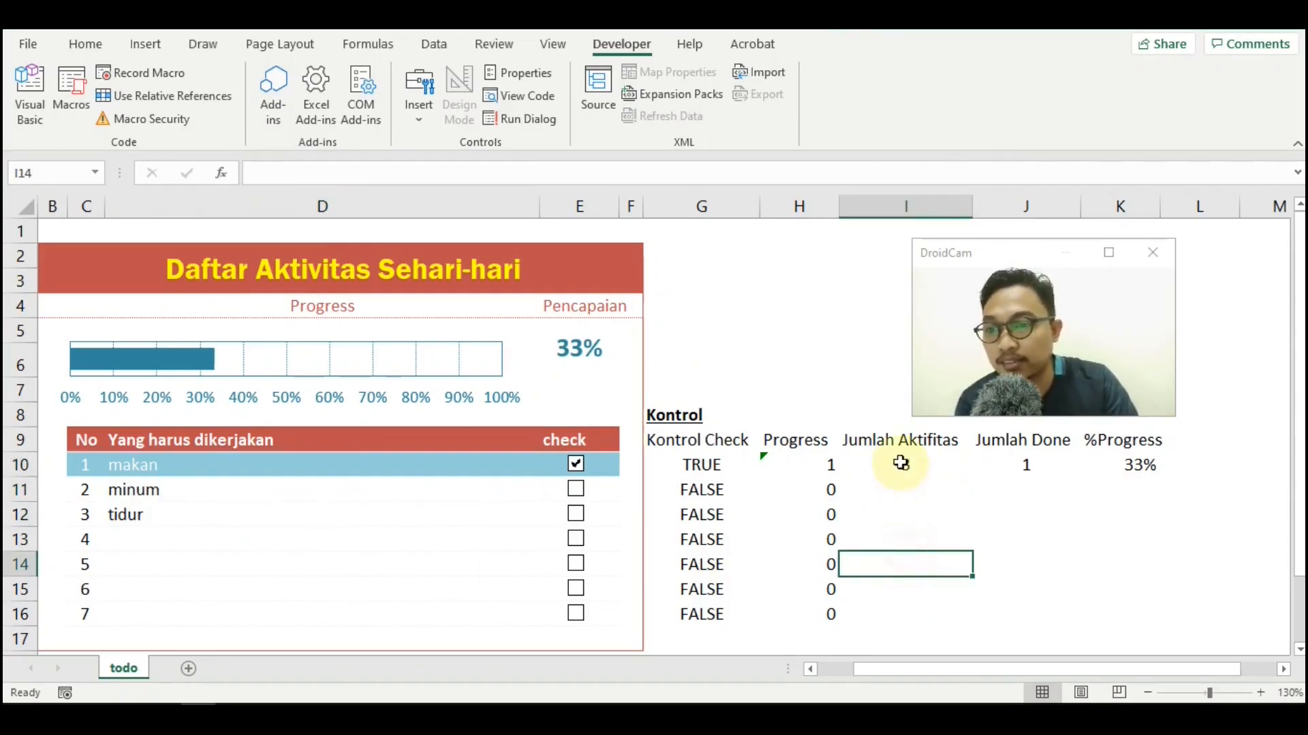
pyautogui.click(902, 464)
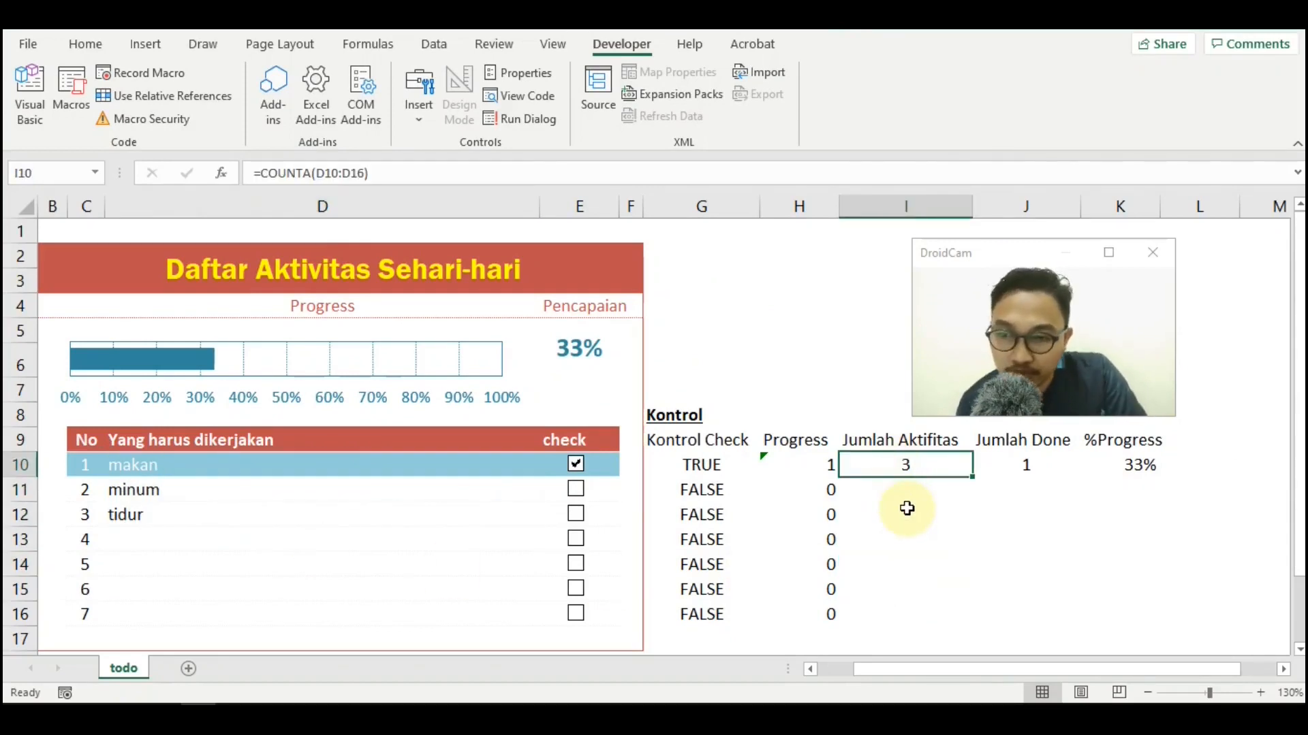
pyautogui.doubleClick(925, 465)
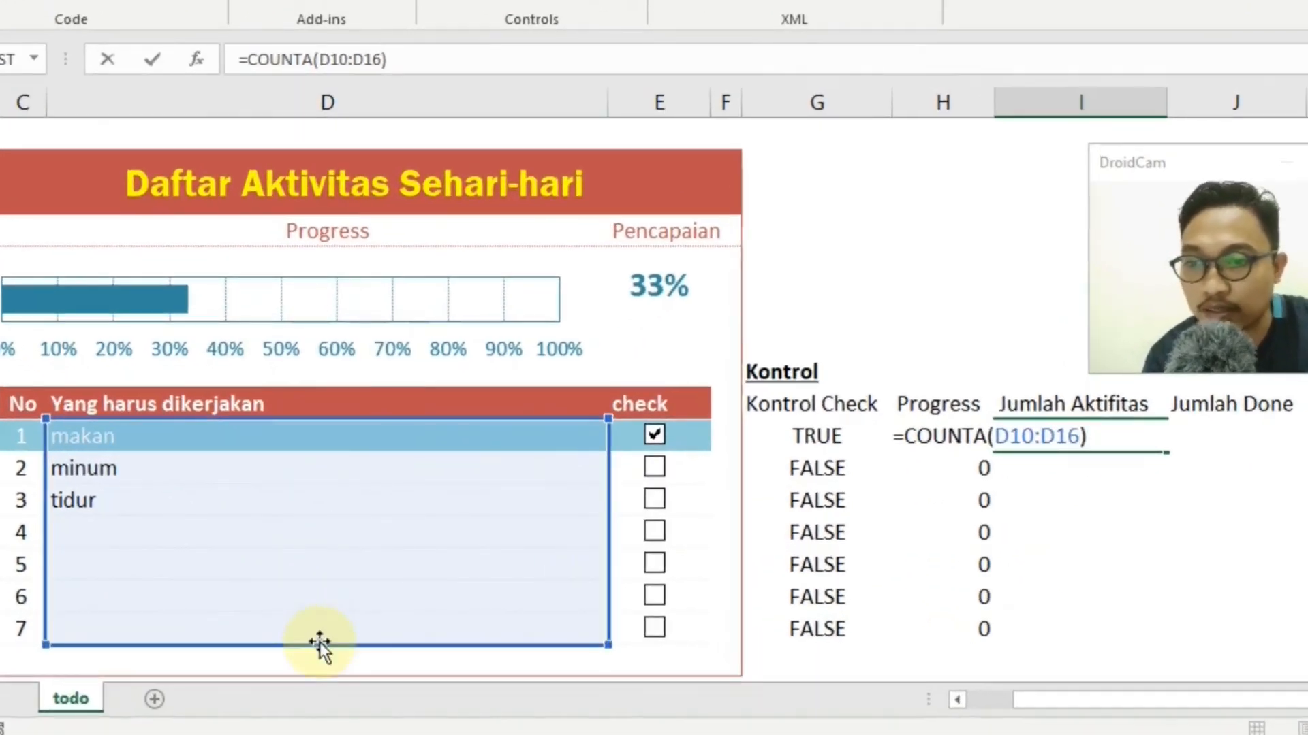
pyautogui.press('Return')
# Inspect the Jumlah Done header and the SUM formula in J10
pyautogui.click(1215, 536)
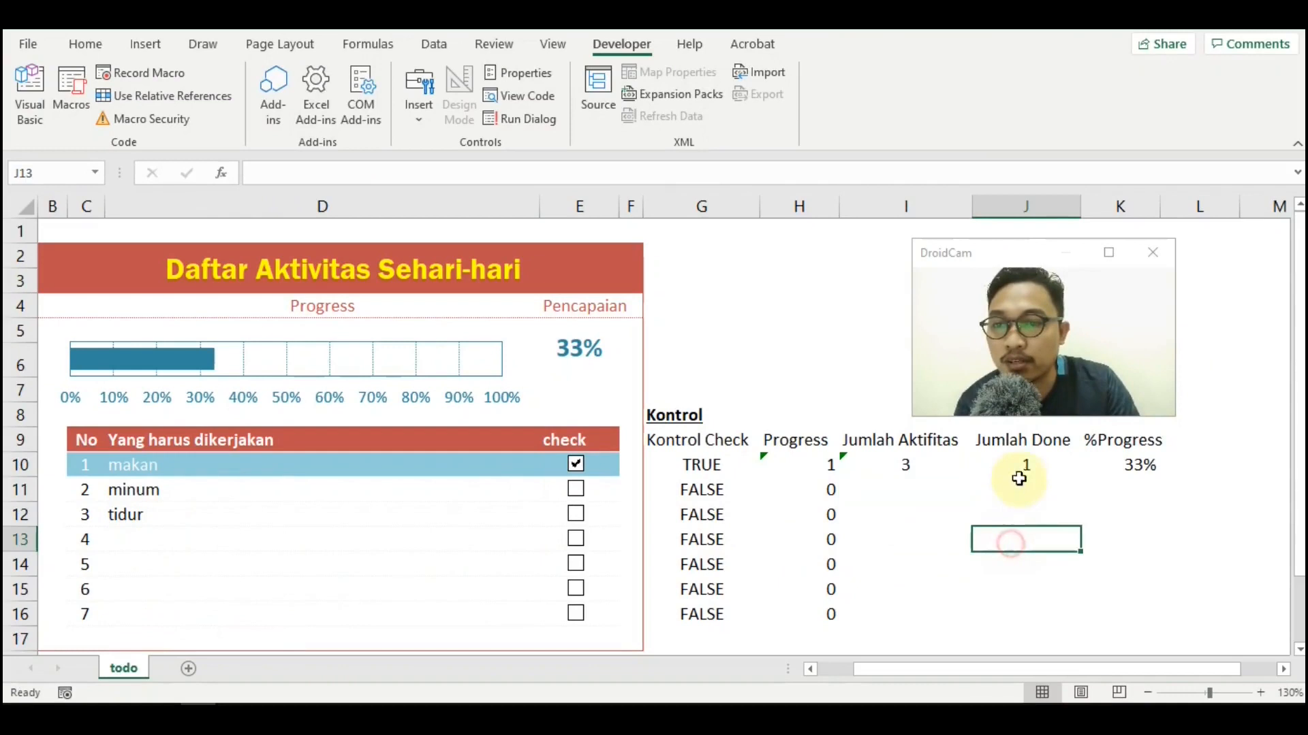
pyautogui.click(1027, 443)
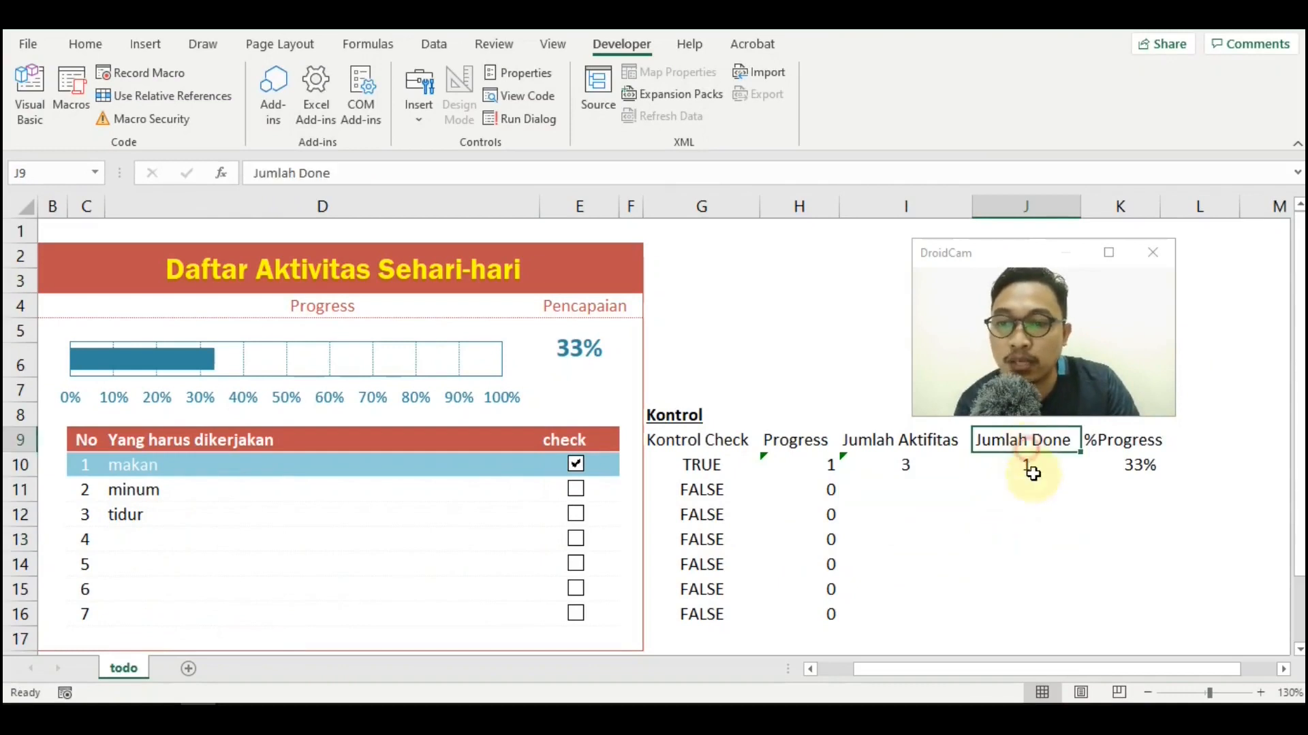
pyautogui.click(1025, 510)
pyautogui.click(1020, 457)
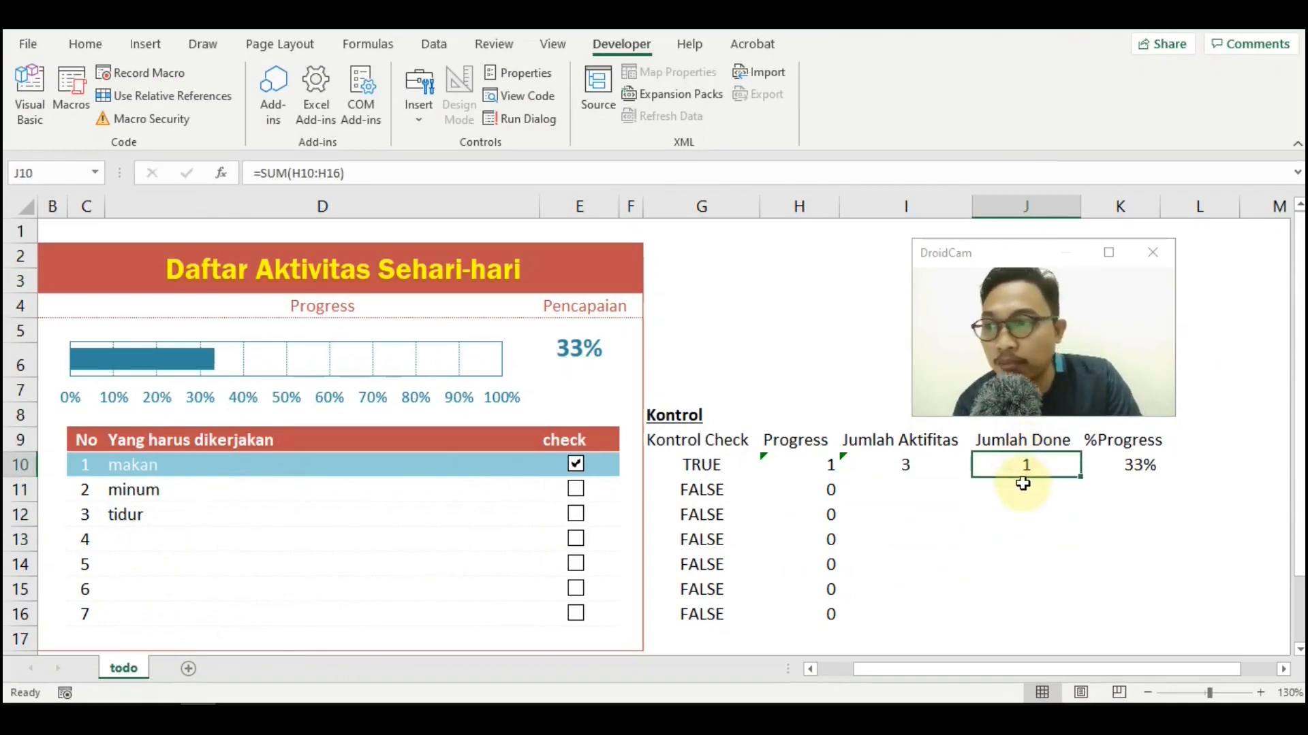
# Inspect the SUM formula in J10 and the Progress range H10:H16 that it adds up
pyautogui.moveTo(828, 466); pyautogui.dragTo(838, 607)
pyautogui.click(1049, 538)
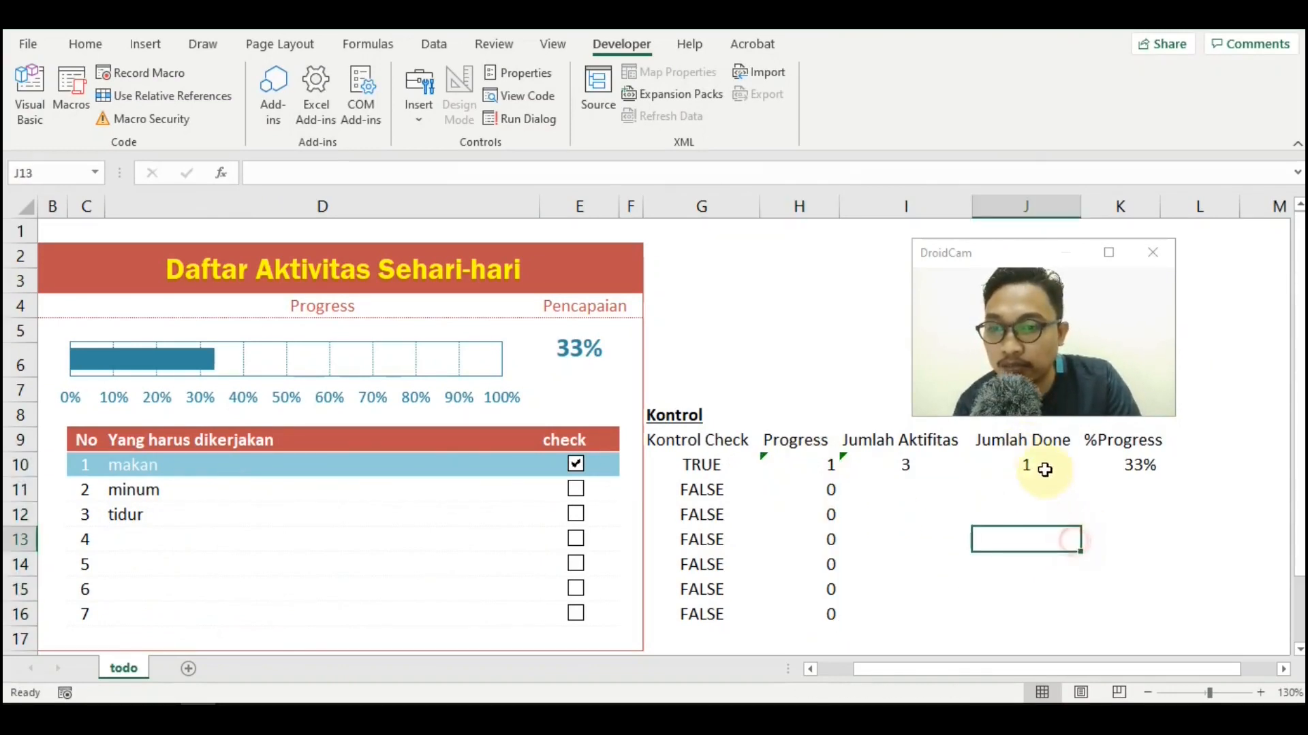
pyautogui.click(1038, 466)
pyautogui.doubleClick(1042, 466)
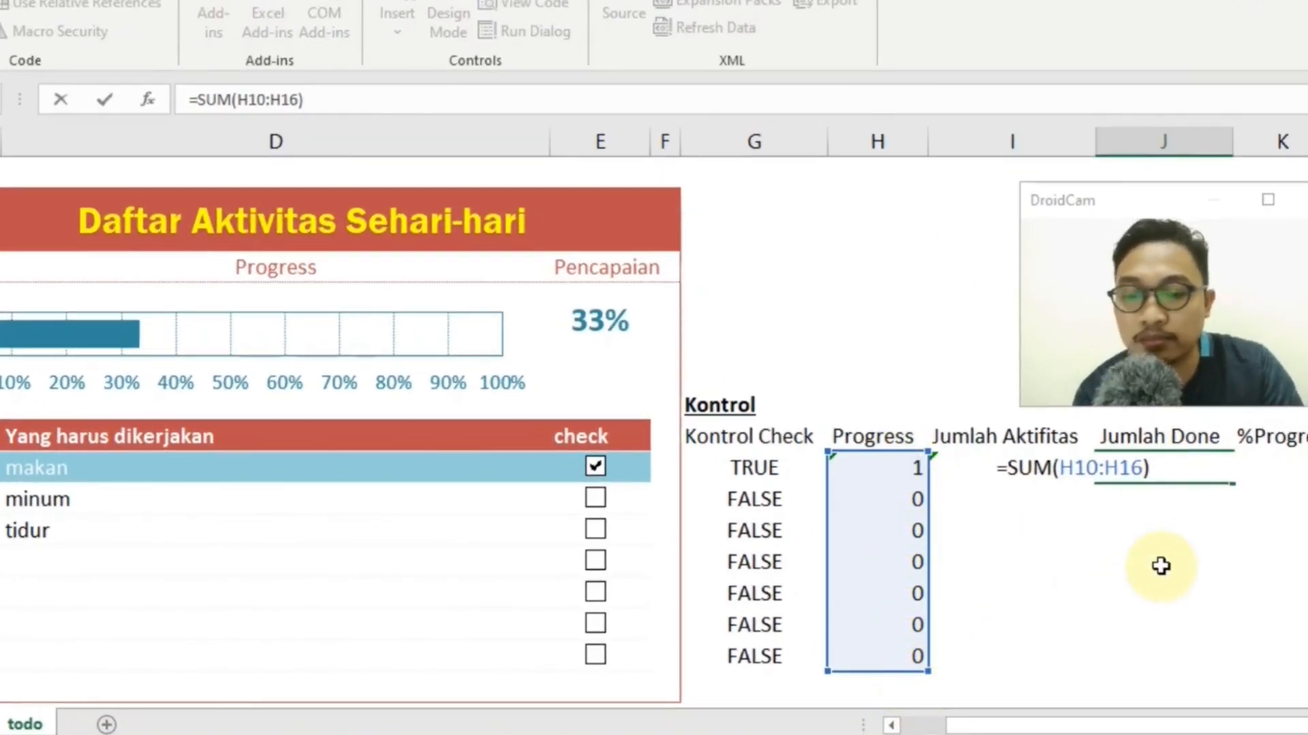
pyautogui.press('Return')
# Mark activity 2 "minum" as done with its check box
pyautogui.click(230, 506)
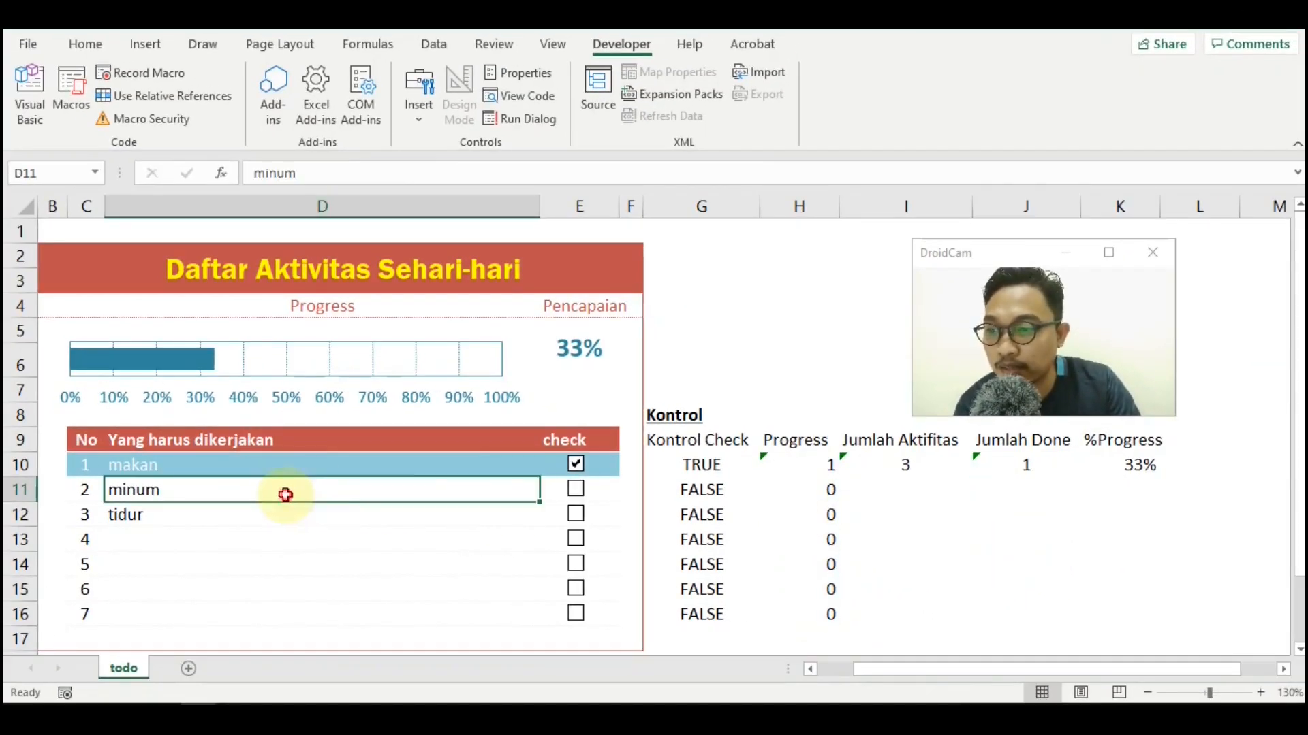
pyautogui.click(576, 490)
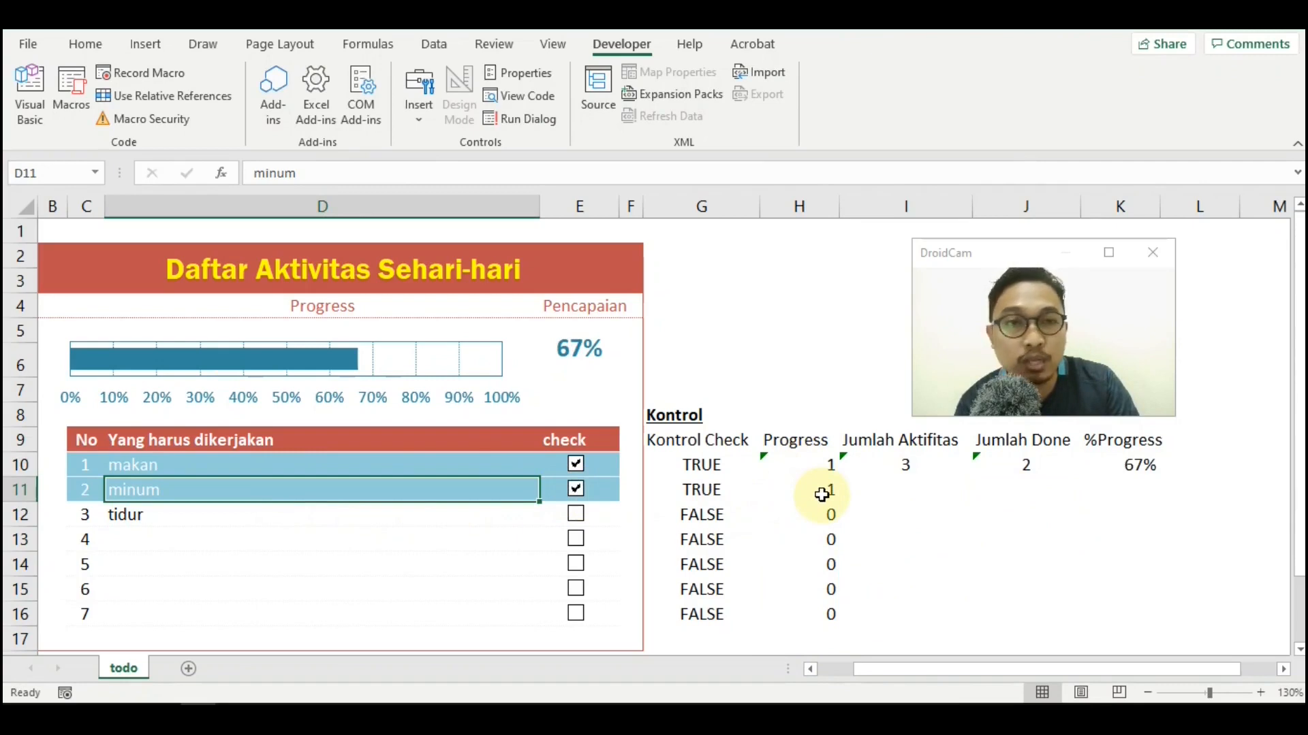
# Examine the %Progress formula in K10 along with the Jumlah Done and Jumlah Aktifitas cells it divides
pyautogui.click(1151, 444)
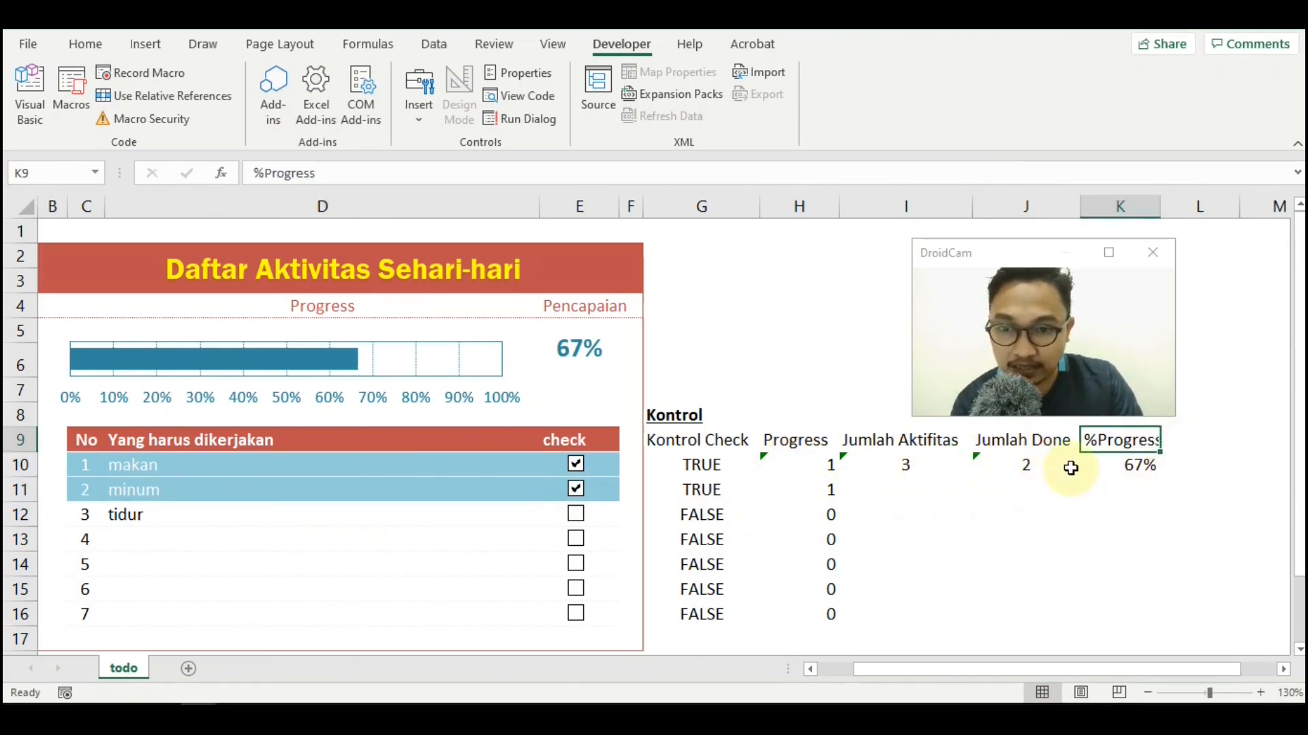
pyautogui.click(1153, 485)
pyautogui.click(1133, 464)
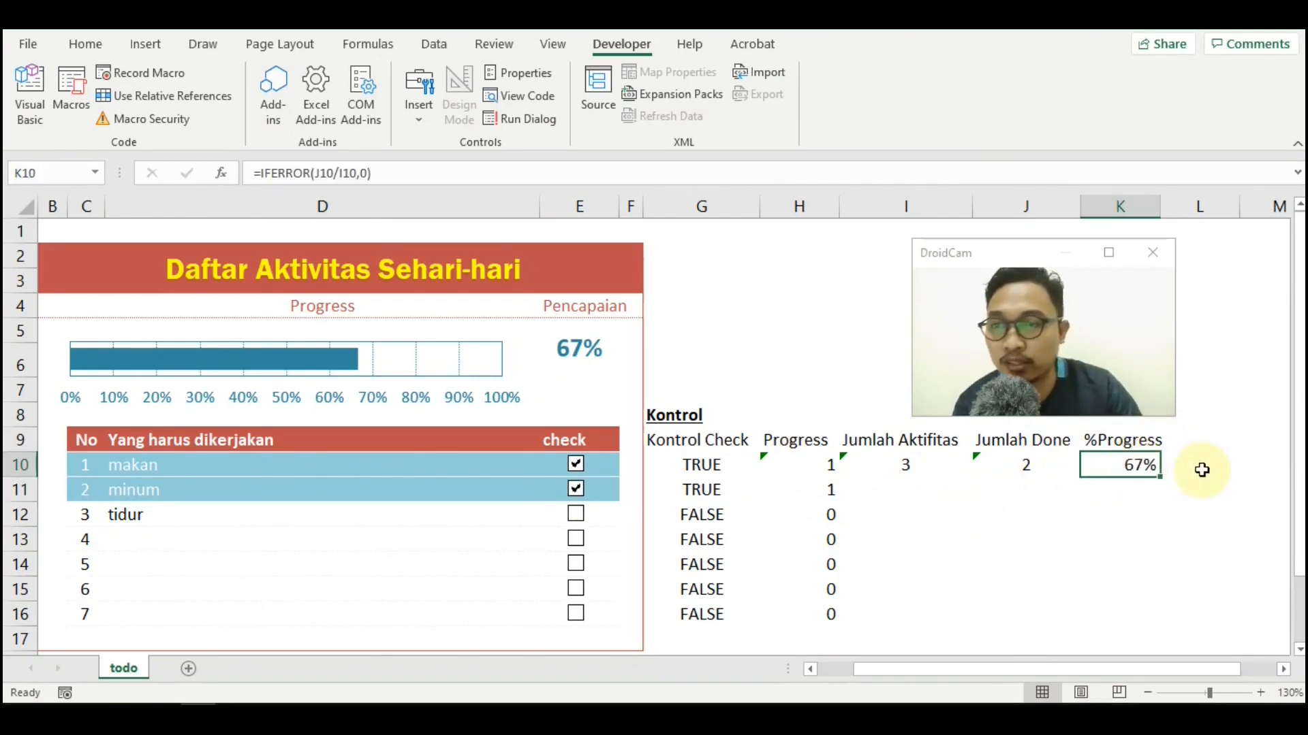
pyautogui.click(1029, 443)
pyautogui.click(1033, 468)
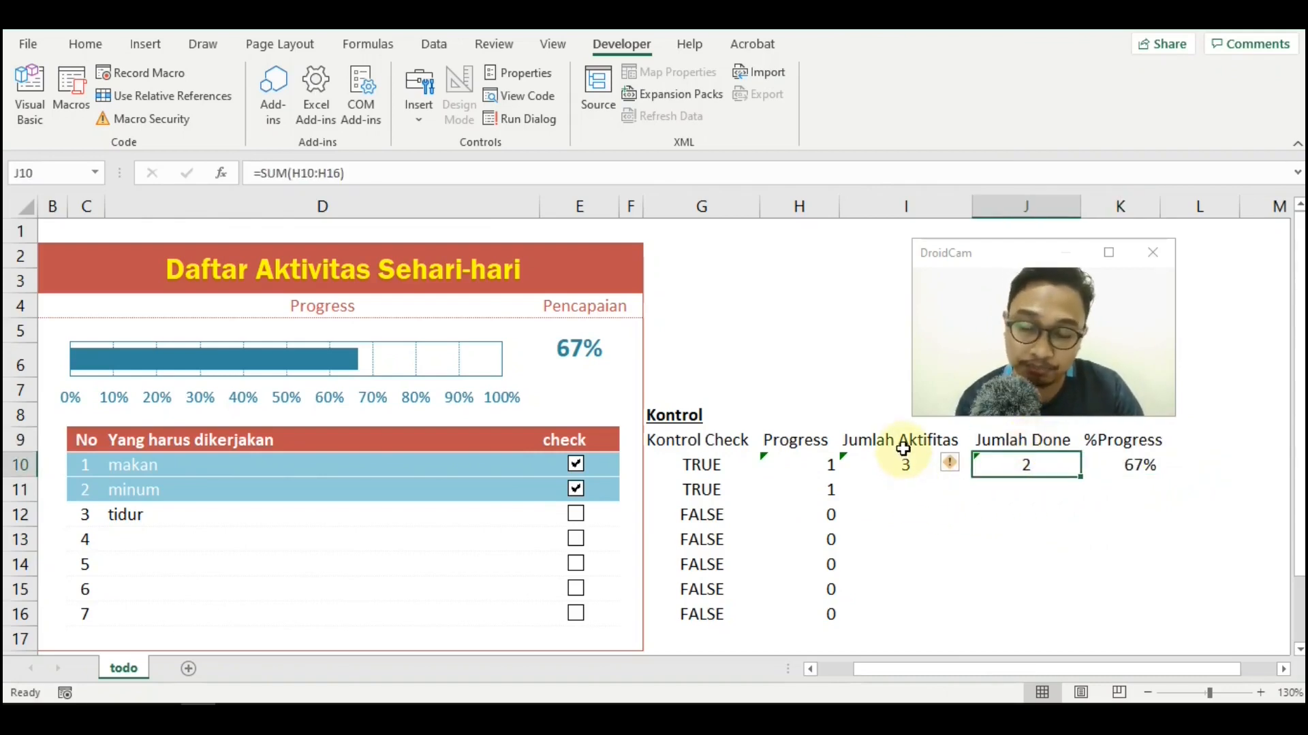
pyautogui.click(1073, 517)
pyautogui.click(1019, 473)
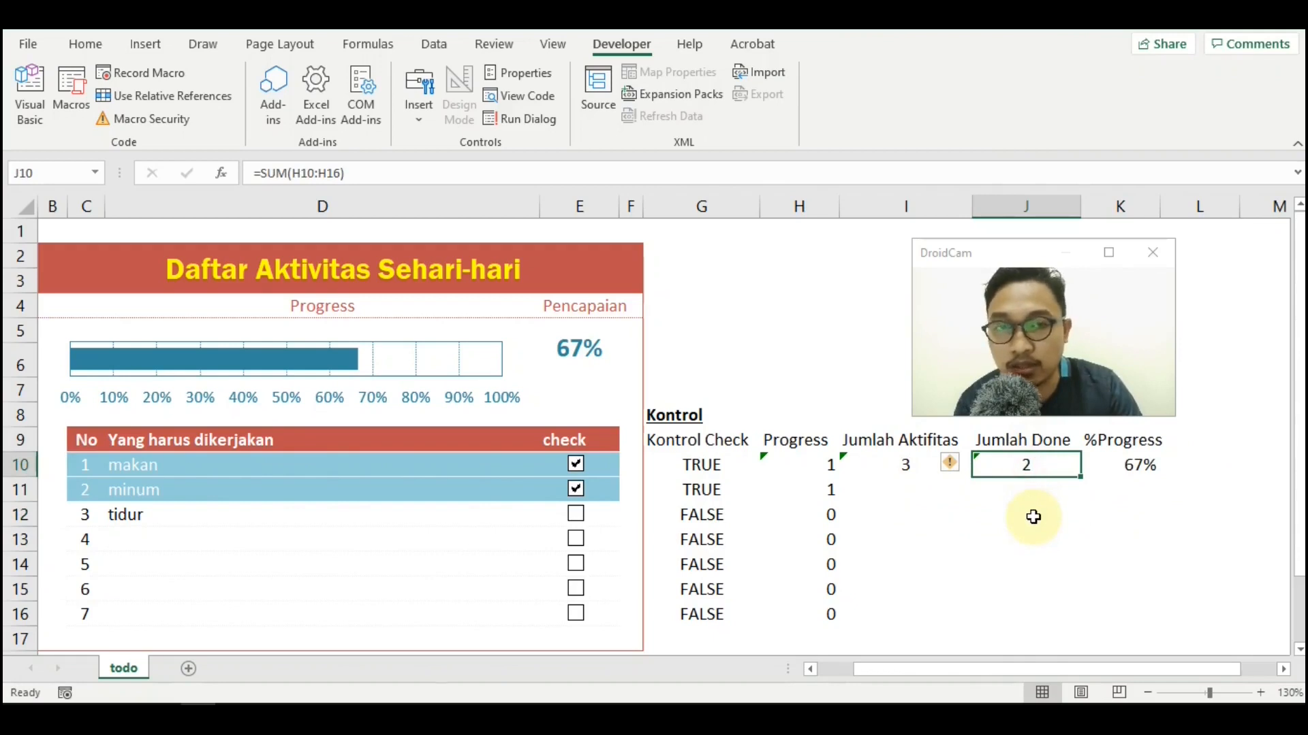
pyautogui.click(892, 466)
pyautogui.click(1028, 463)
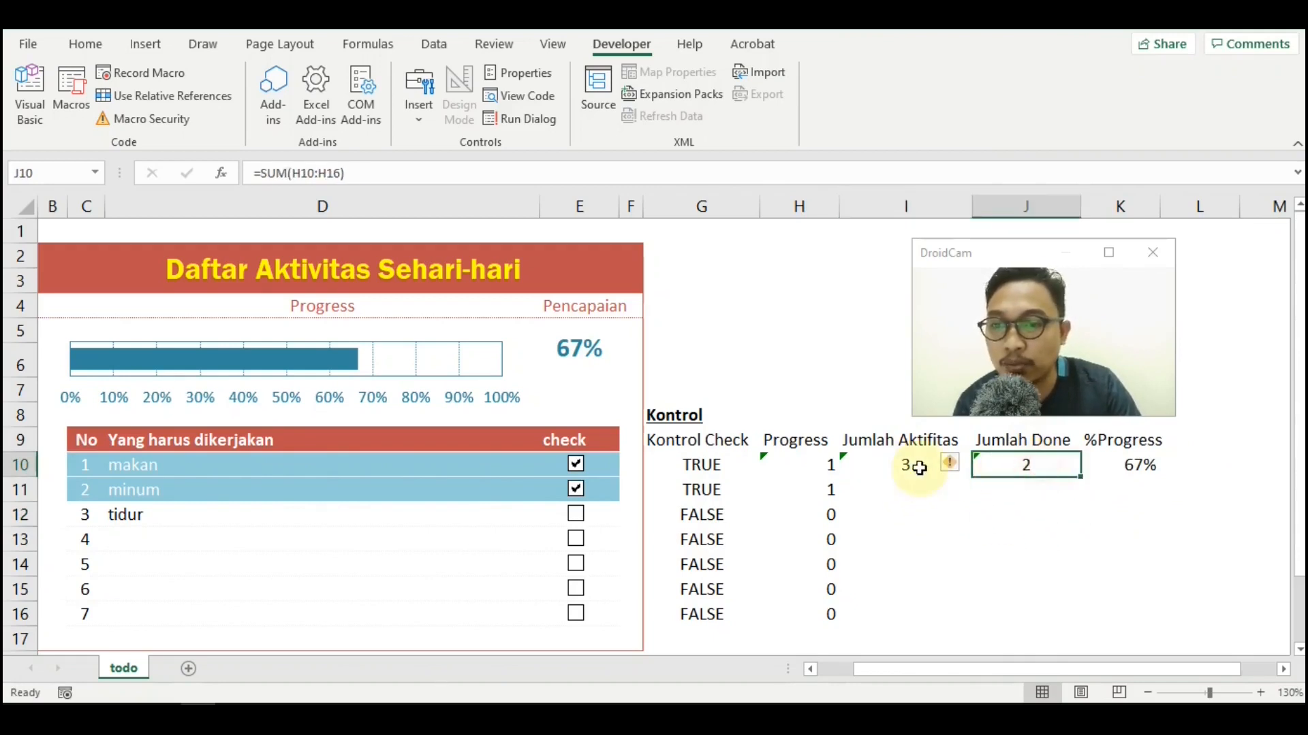
pyautogui.click(919, 468)
# Open the IFERROR formula in K10 to examine its references, leaving the formula as it is
pyautogui.click(1157, 470)
pyautogui.doubleClick(1151, 463)
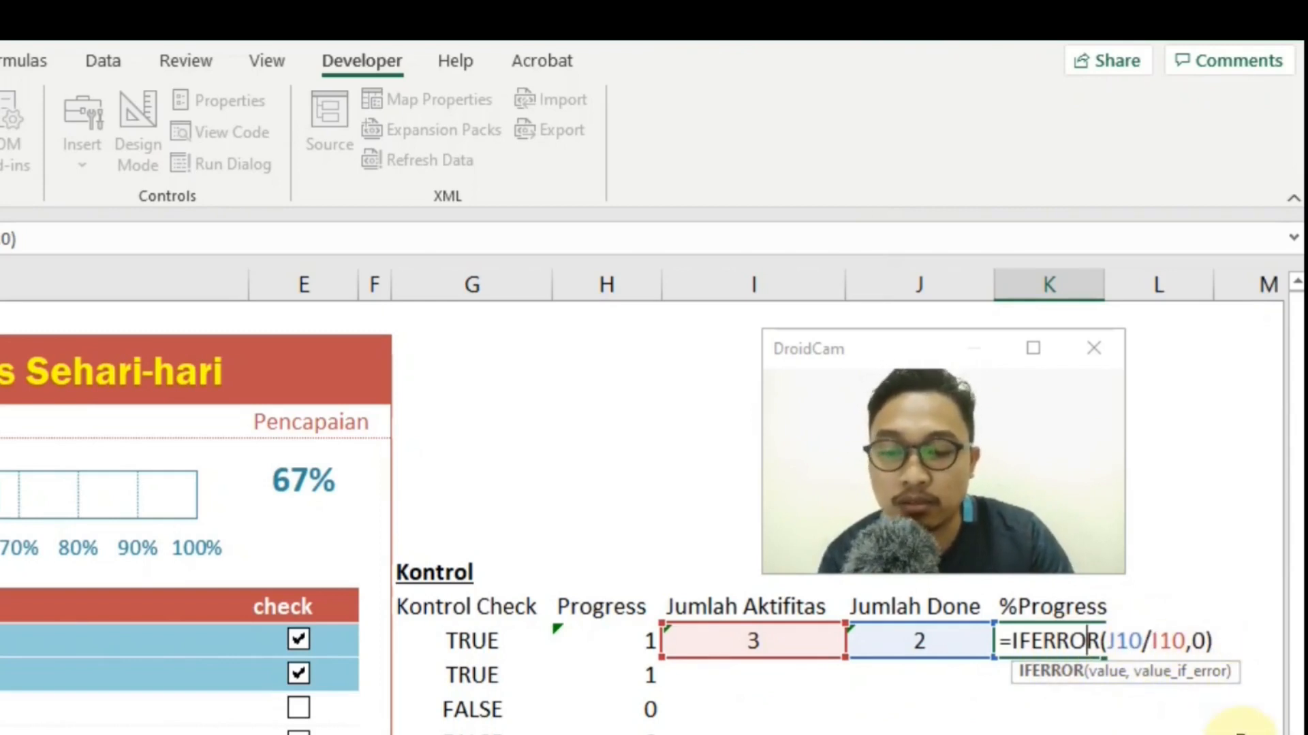
pyautogui.press('Return')
pyautogui.press('Up')
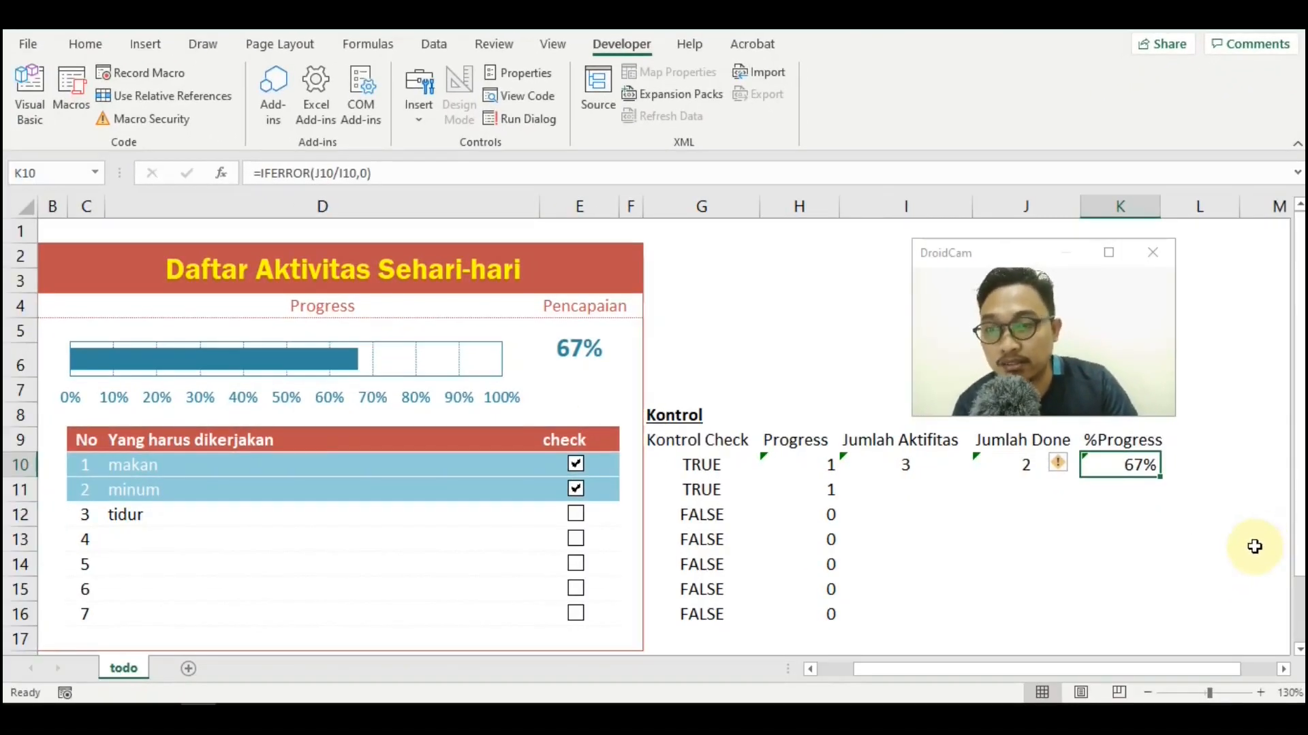
pyautogui.click(1019, 538)
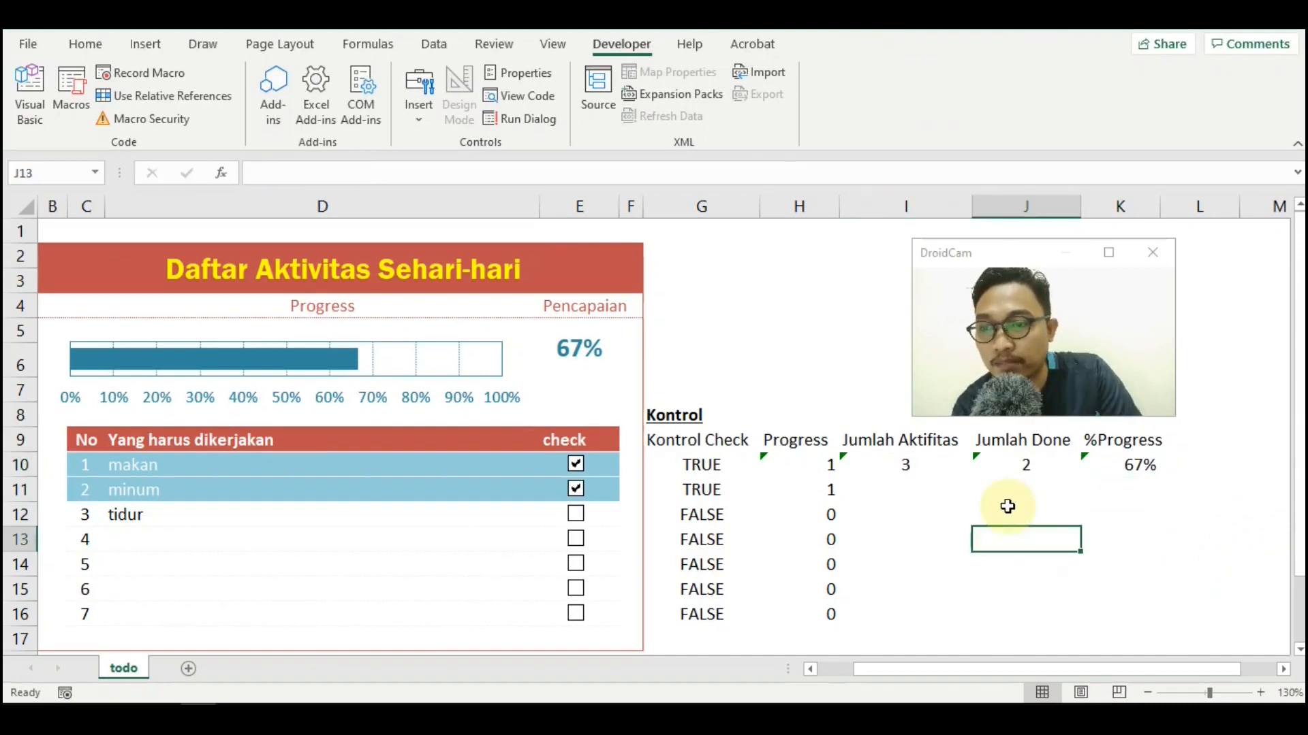
# Review the whole Kontrol table, from the Kontrol Check column to the %Progress column
pyautogui.click(585, 486)
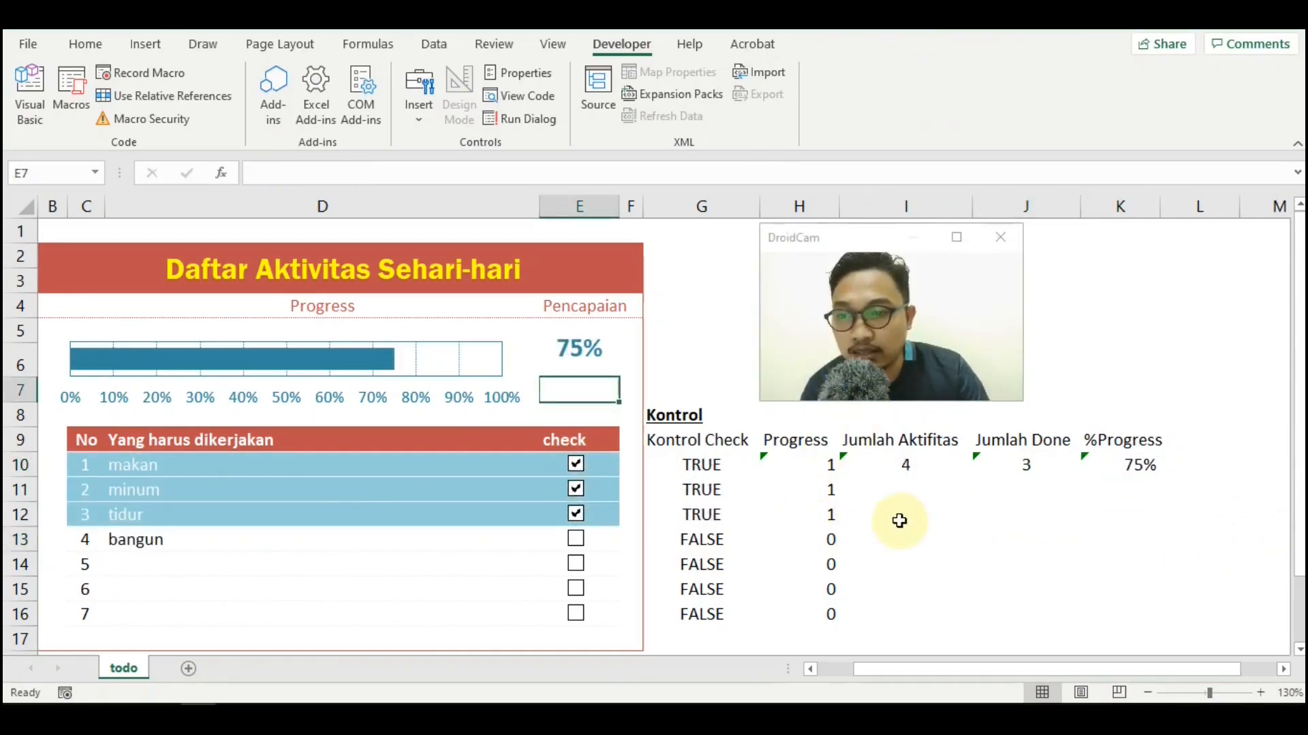
pyautogui.moveTo(692, 438); pyautogui.dragTo(1144, 633)
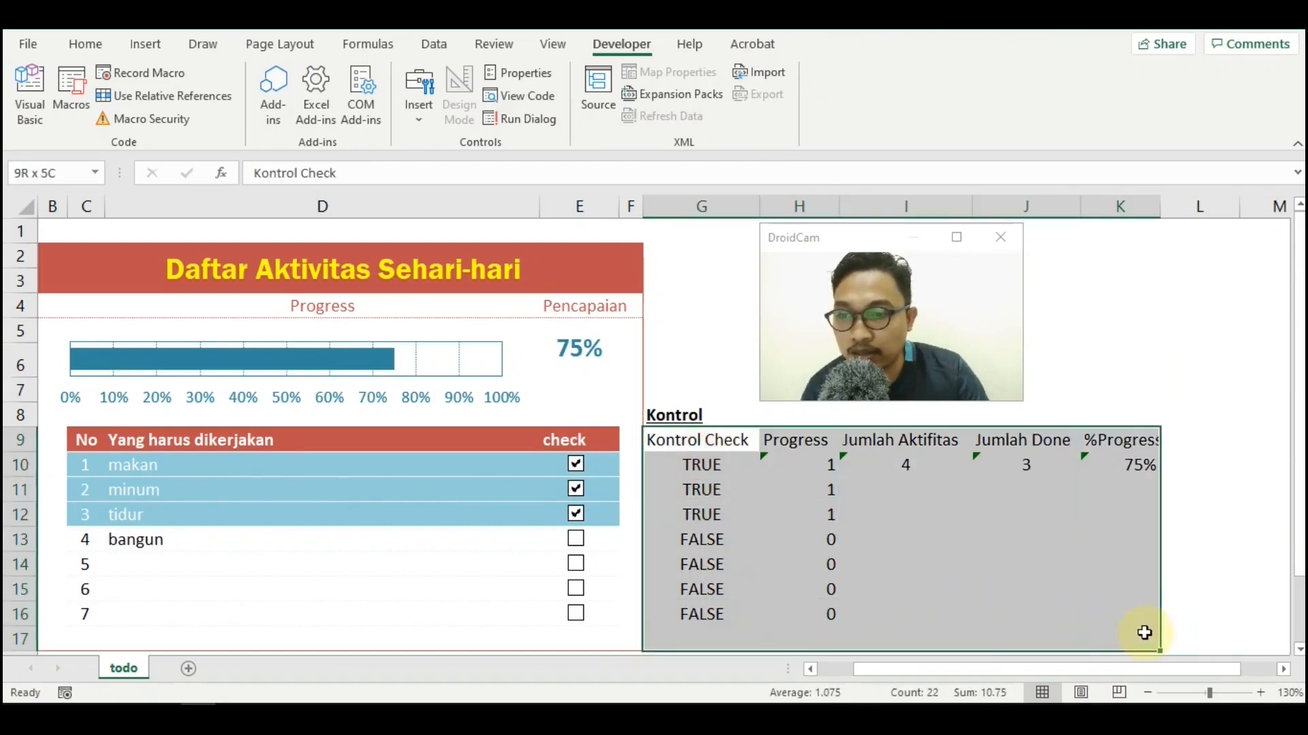
pyautogui.click(919, 565)
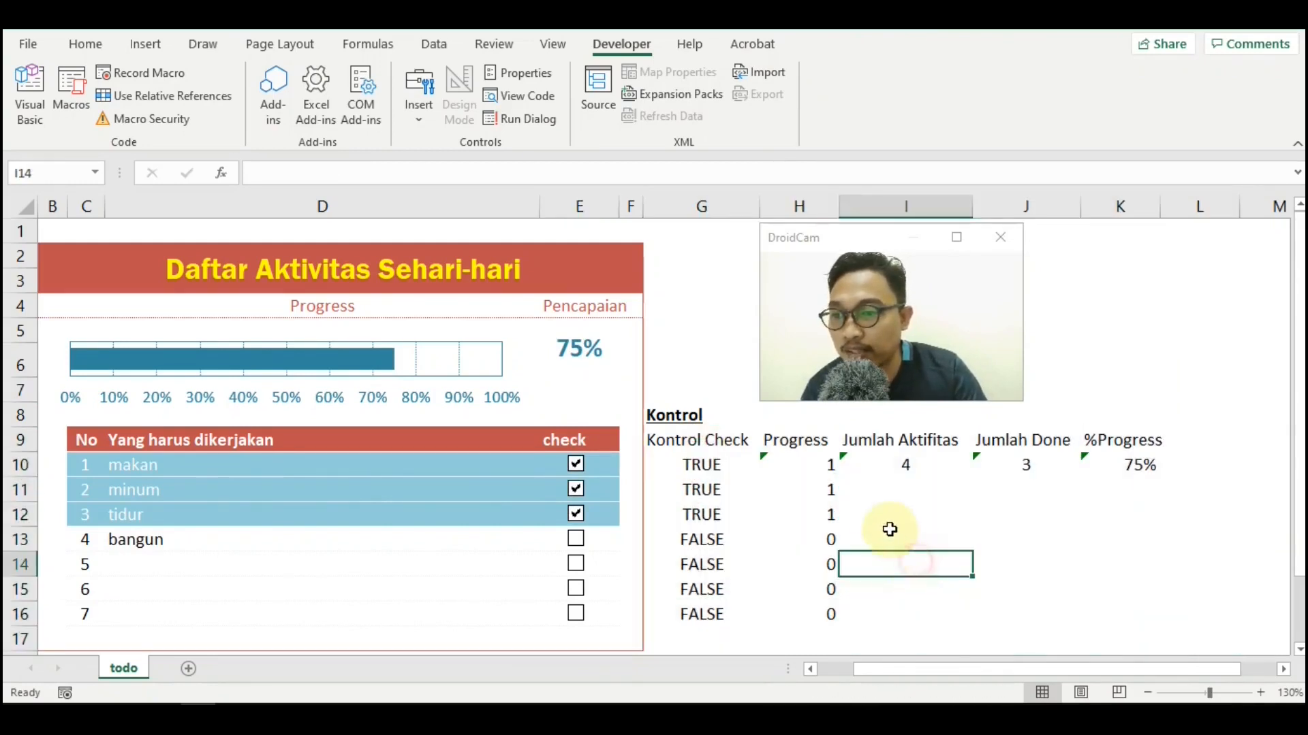
# Clear the check boxes of activities 3, 2 and 1, and mark only activity 1 "makan" as done again
pyautogui.click(575, 515)
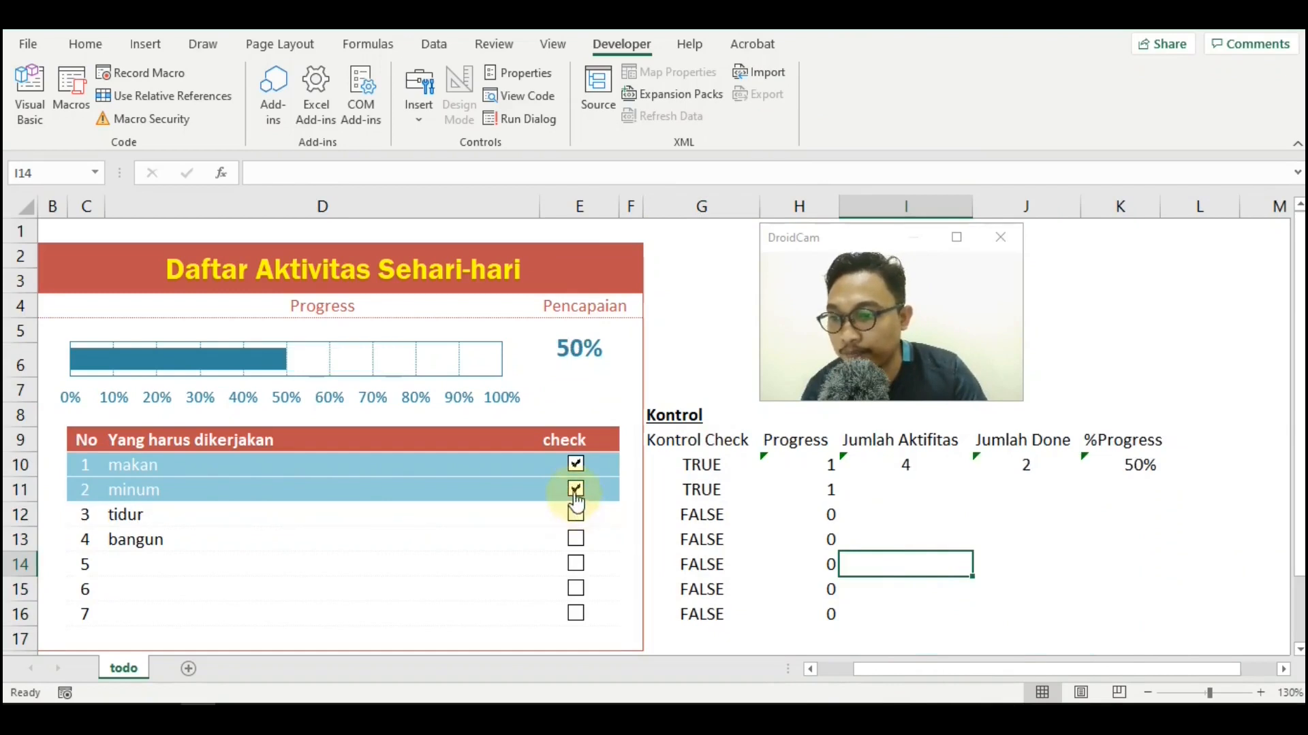
pyautogui.click(576, 489)
pyautogui.click(575, 465)
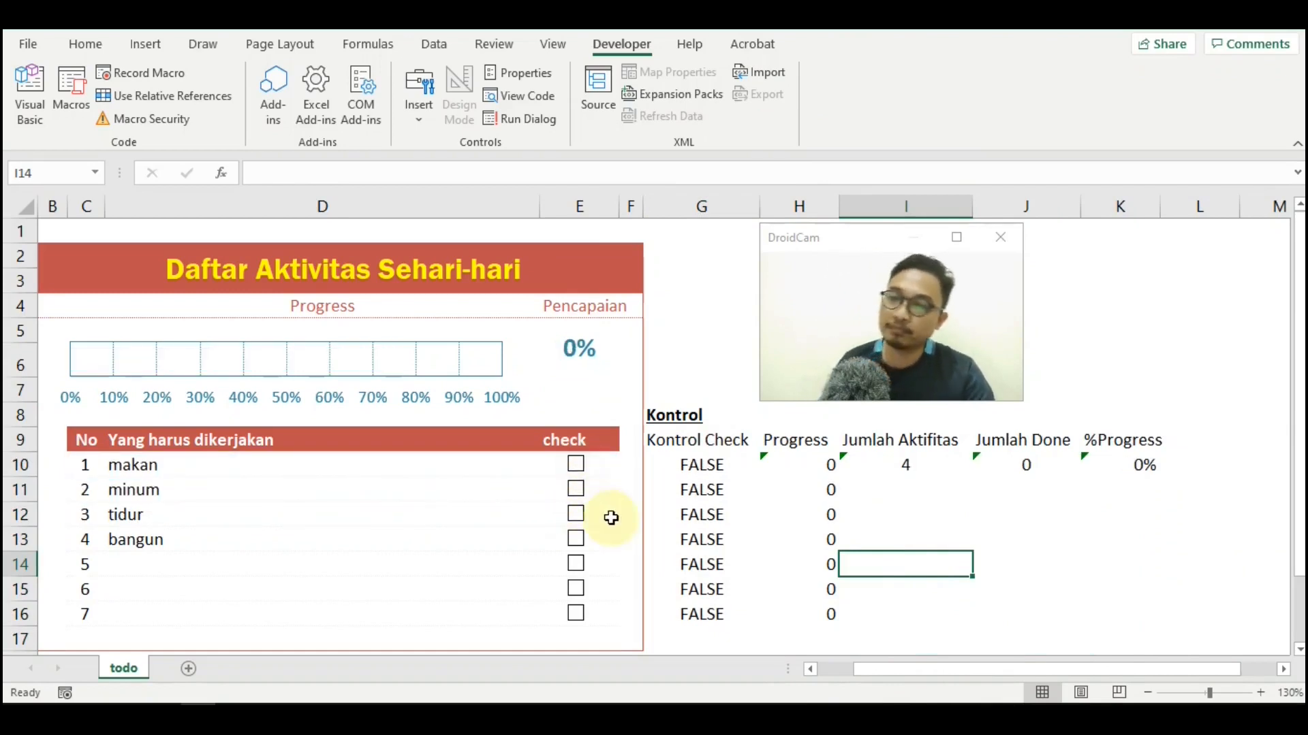
pyautogui.click(160, 467)
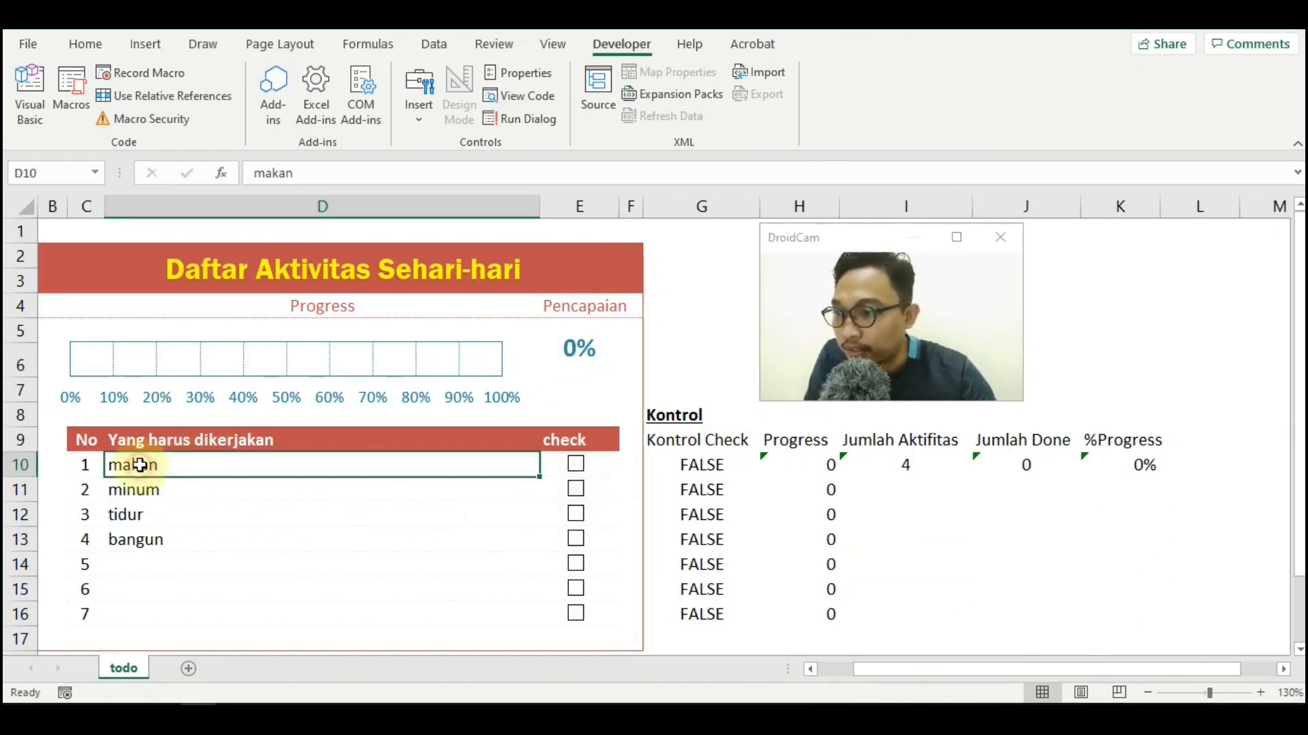
pyautogui.click(575, 466)
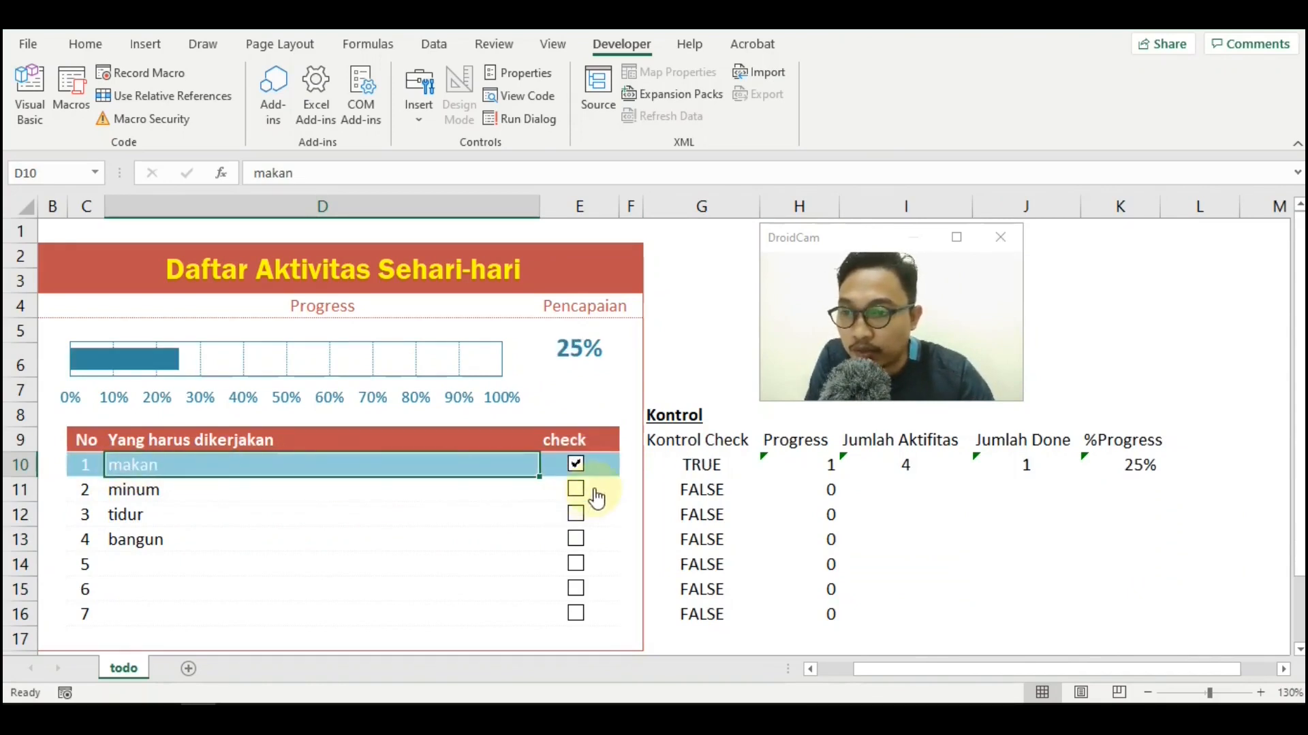
# Start a new conditional formatting rule for the activity rows C10:E16
pyautogui.moveTo(84, 466); pyautogui.dragTo(593, 609)
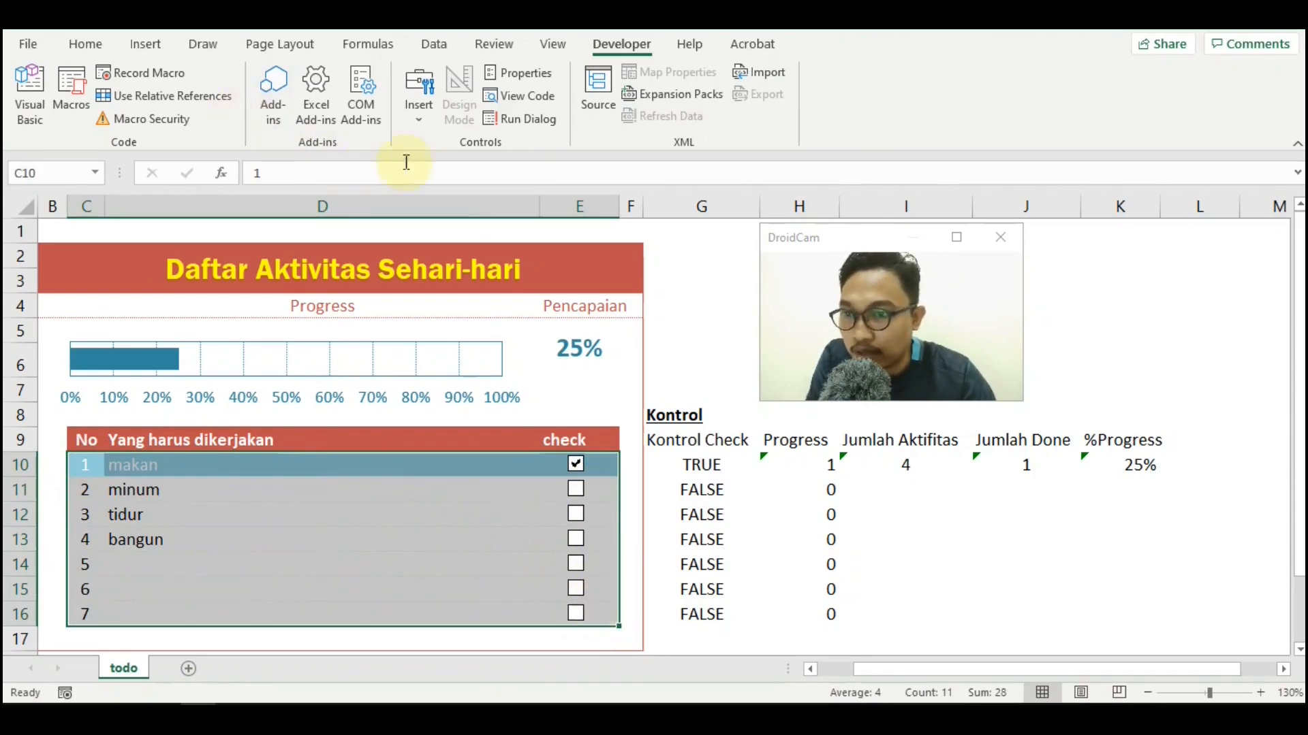
pyautogui.moveTo(766, 225); pyautogui.dragTo(749, 211)
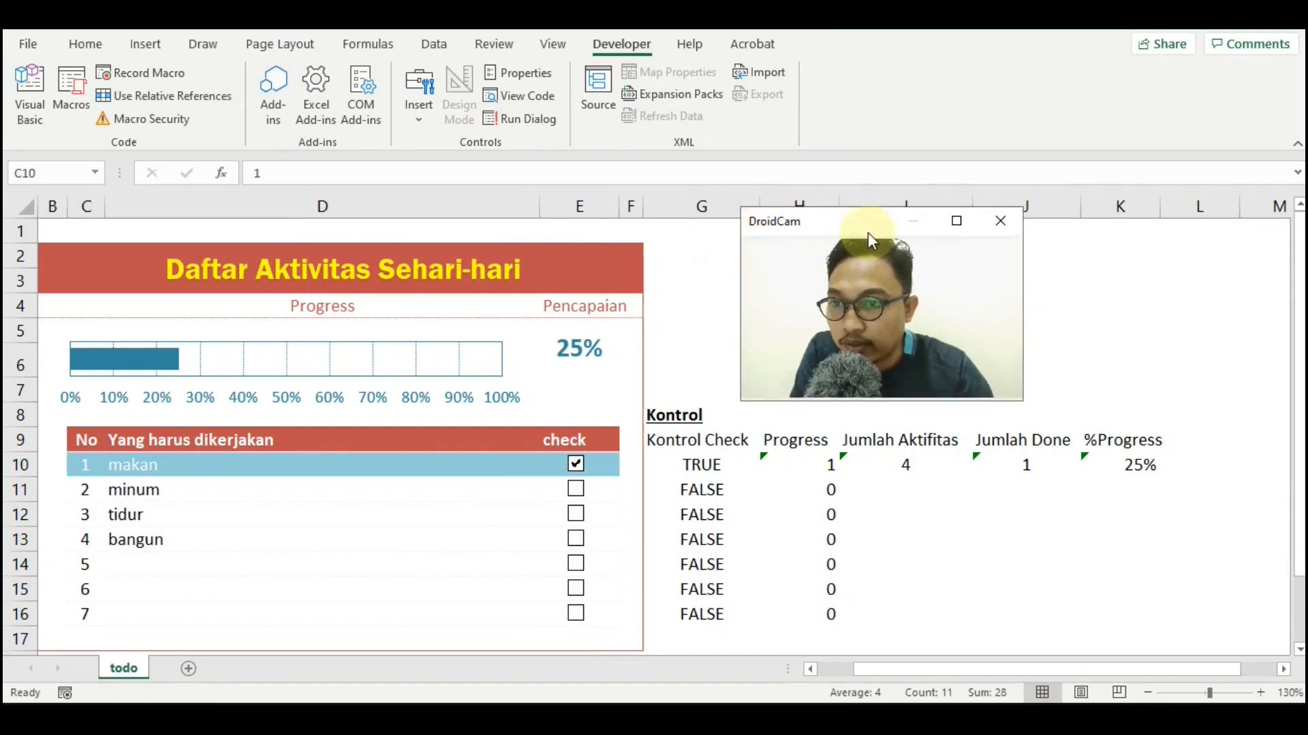
pyautogui.moveTo(868, 232); pyautogui.dragTo(1006, 452)
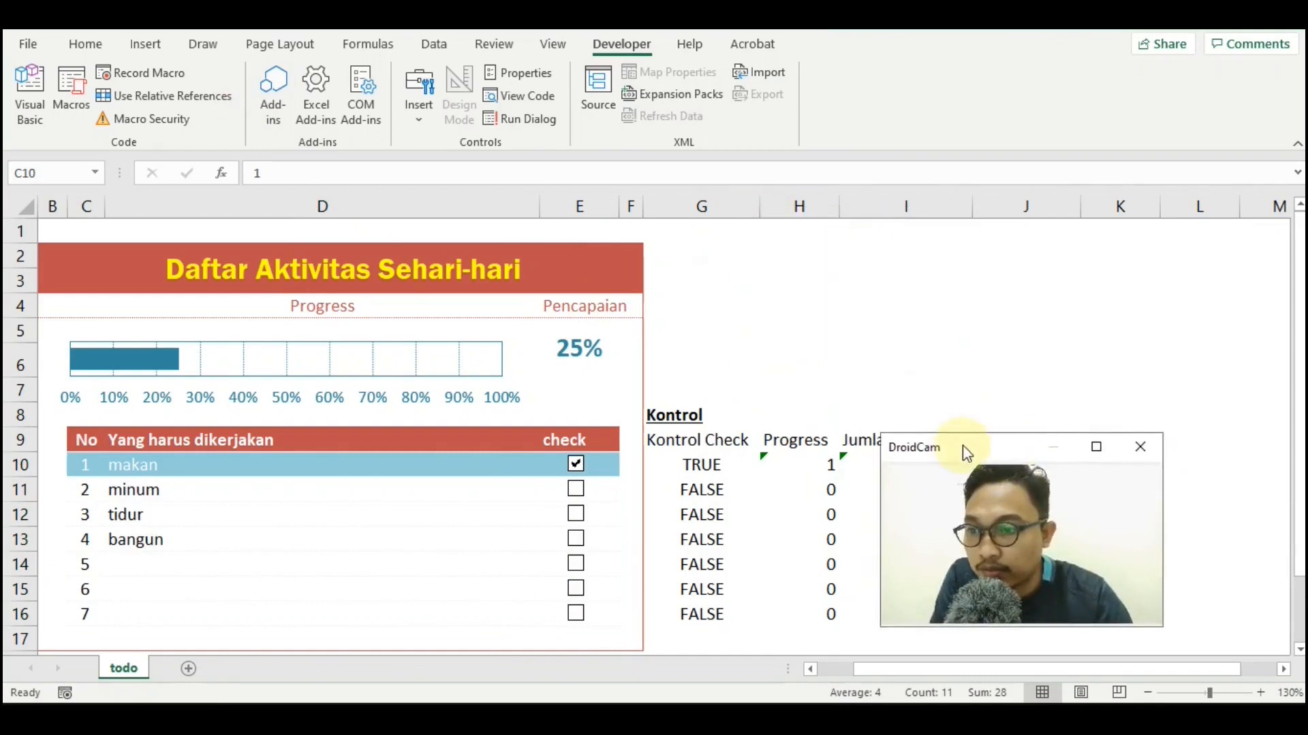
pyautogui.click(239, 89)
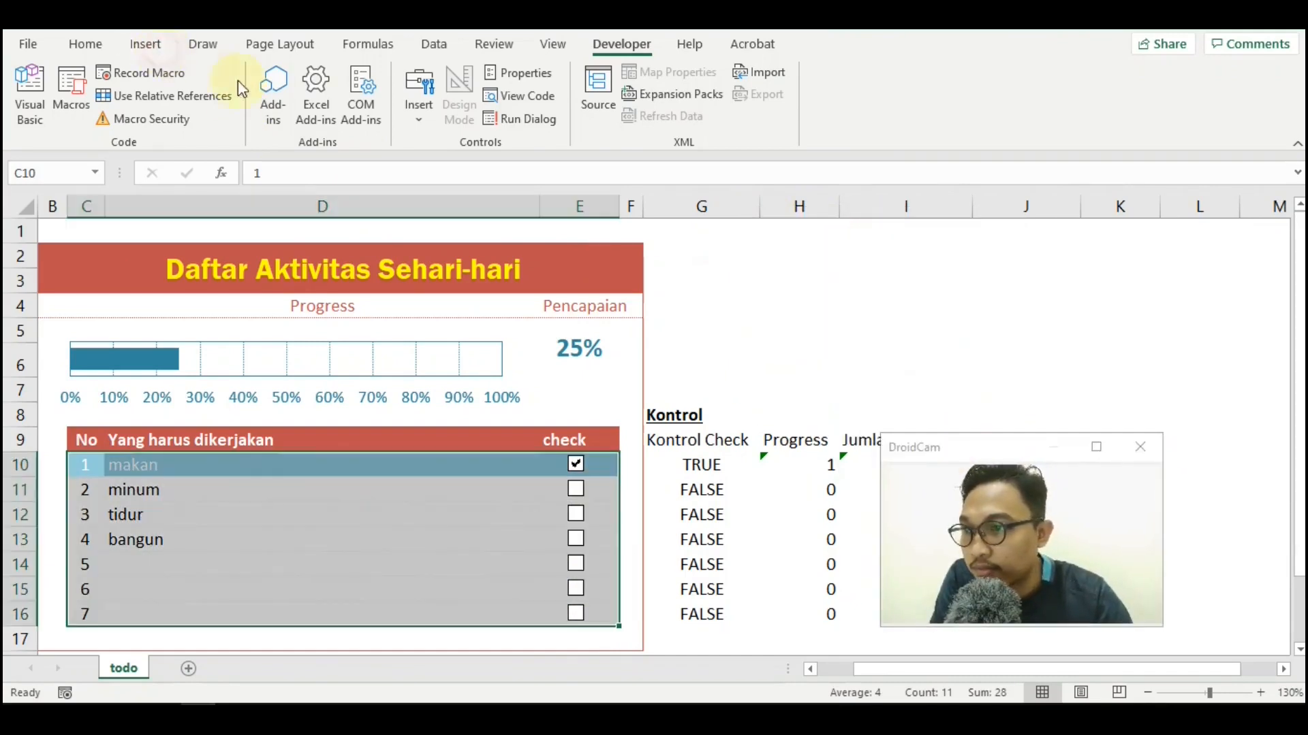
pyautogui.click(156, 47)
pyautogui.click(83, 44)
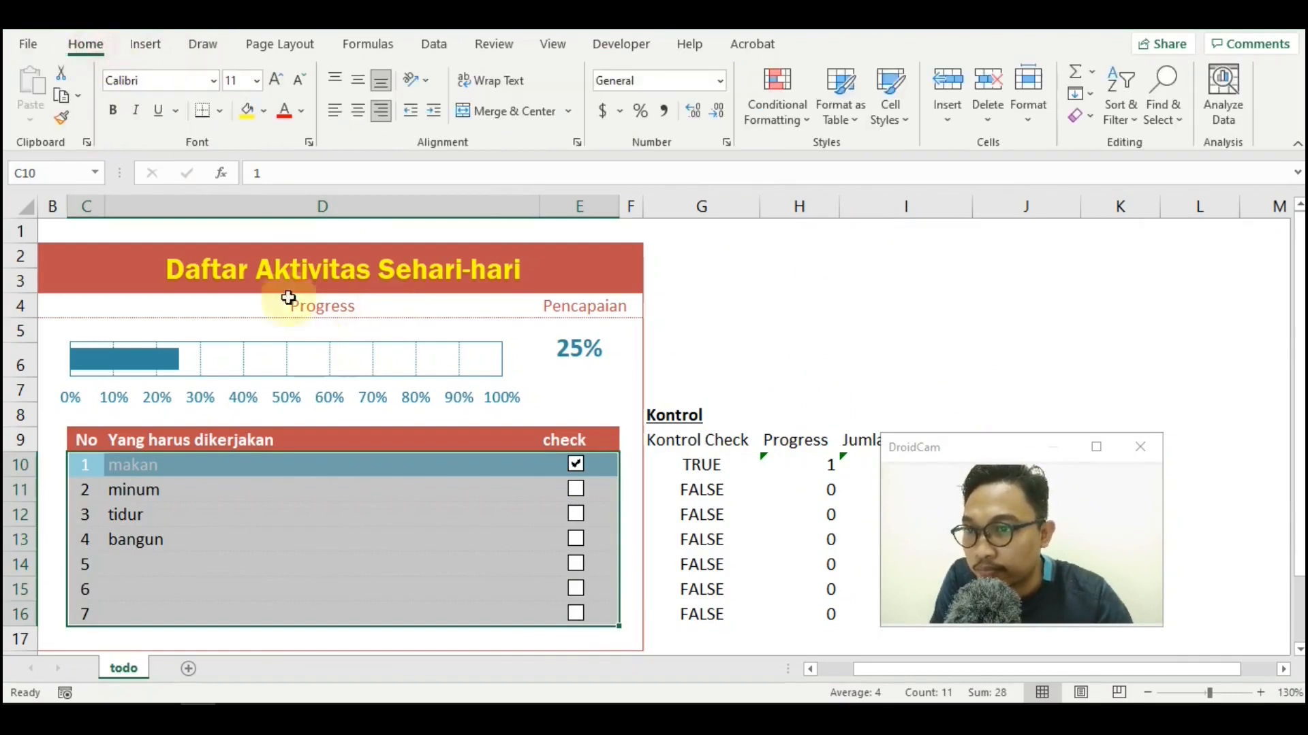
pyautogui.moveTo(96, 463); pyautogui.dragTo(575, 614)
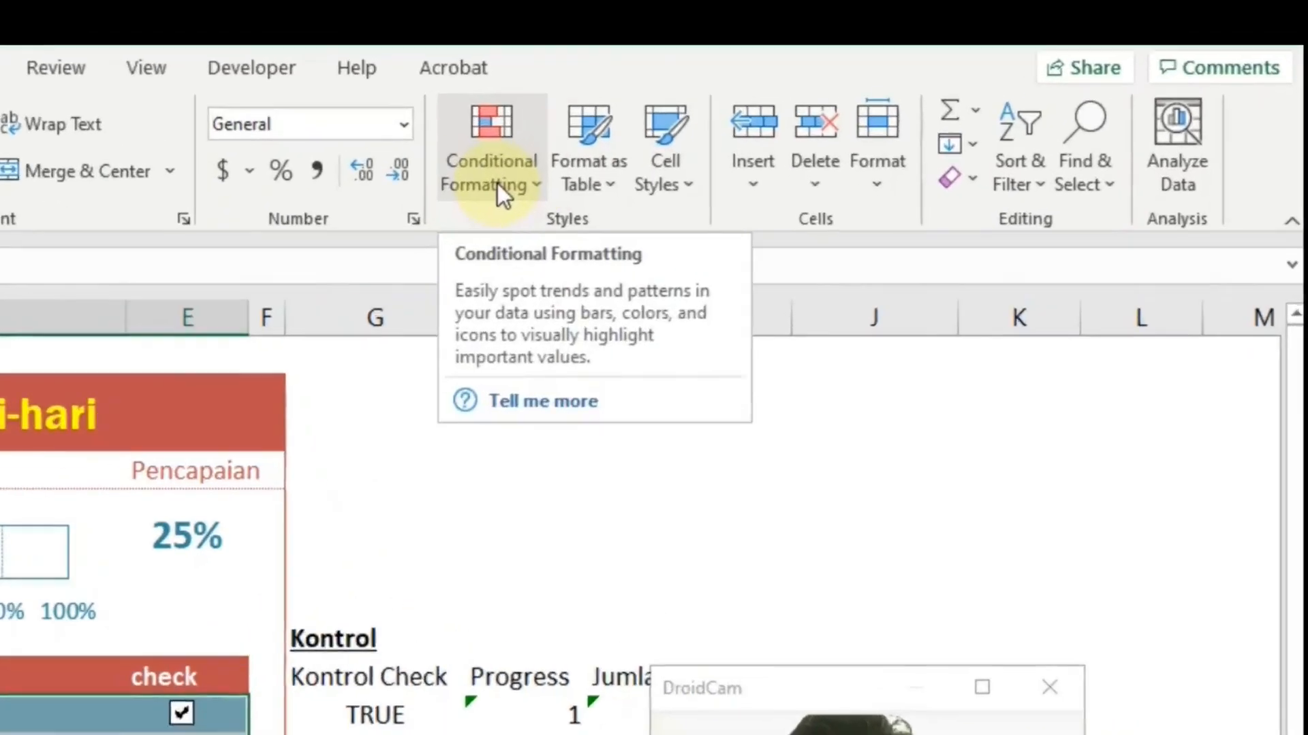
pyautogui.click(497, 183)
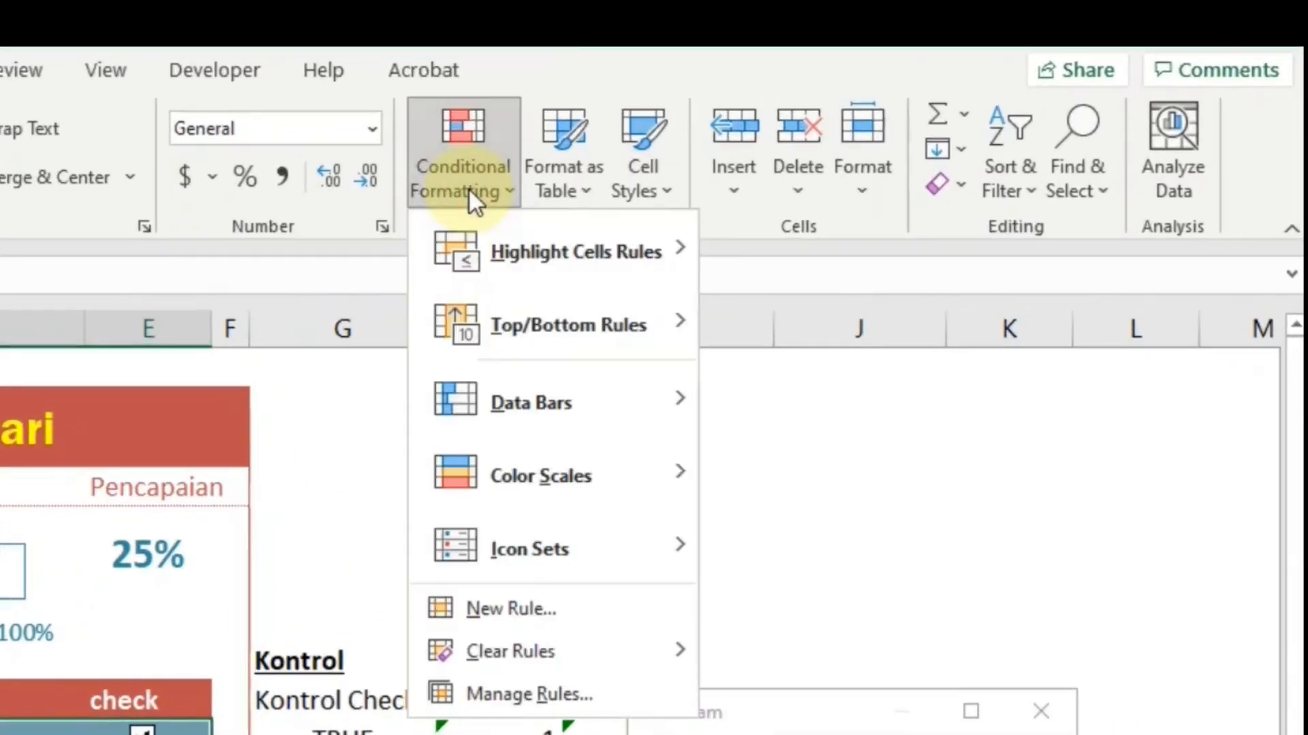
pyautogui.click(582, 610)
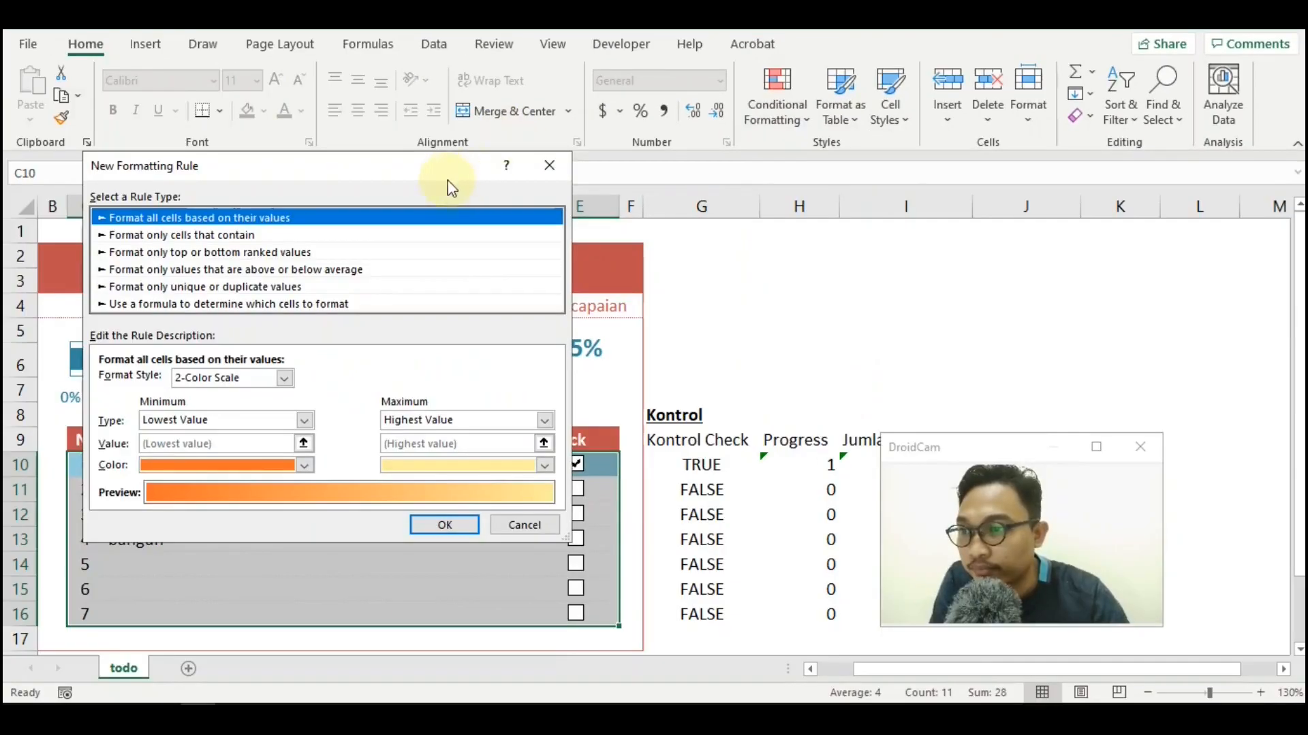
pyautogui.moveTo(450, 170); pyautogui.dragTo(937, 54)
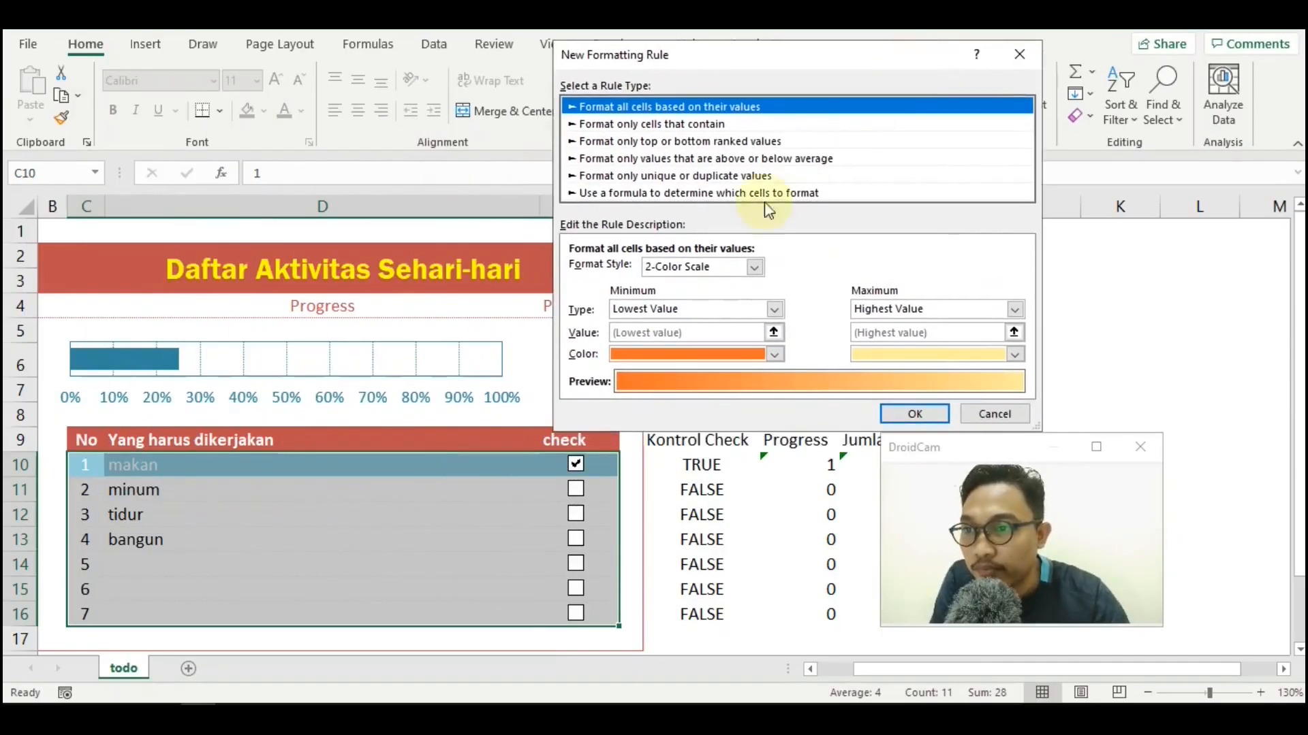
# Make the rule determine the cells to format by a formula, using =$G10 with only the column absolute
pyautogui.click(630, 194)
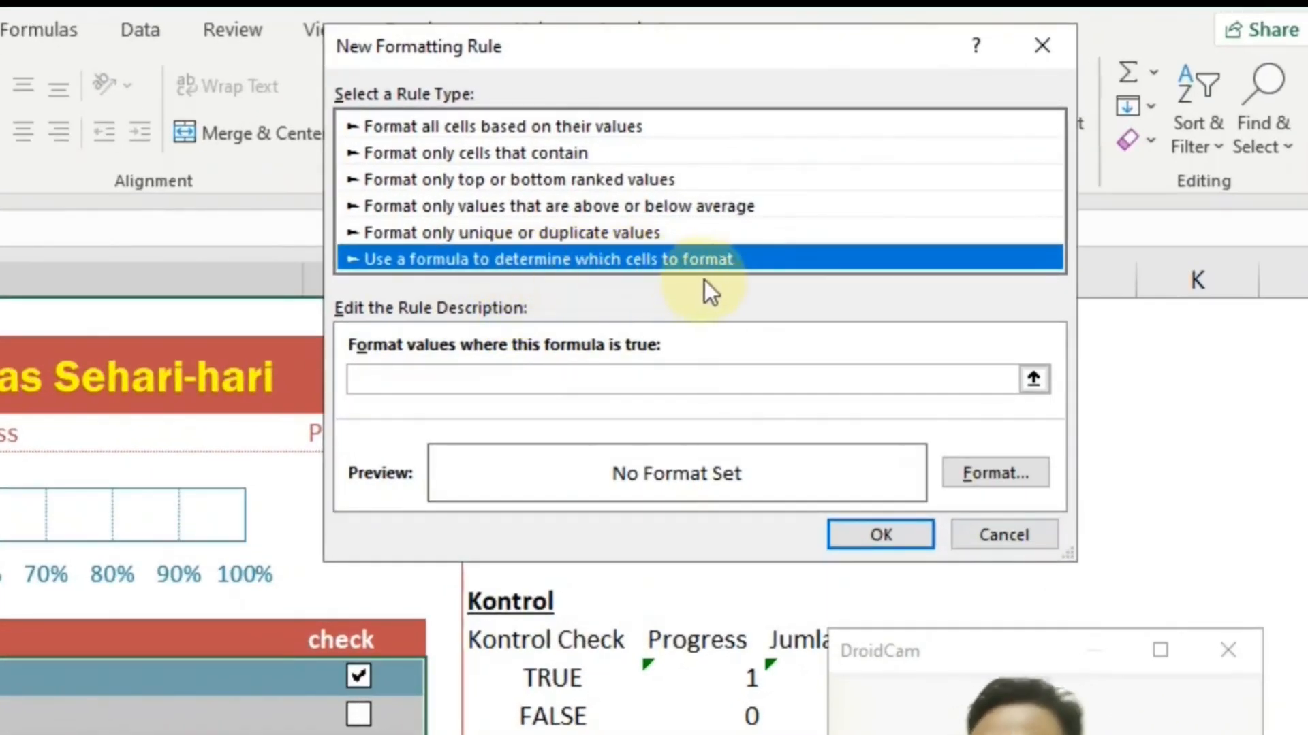
pyautogui.click(1033, 379)
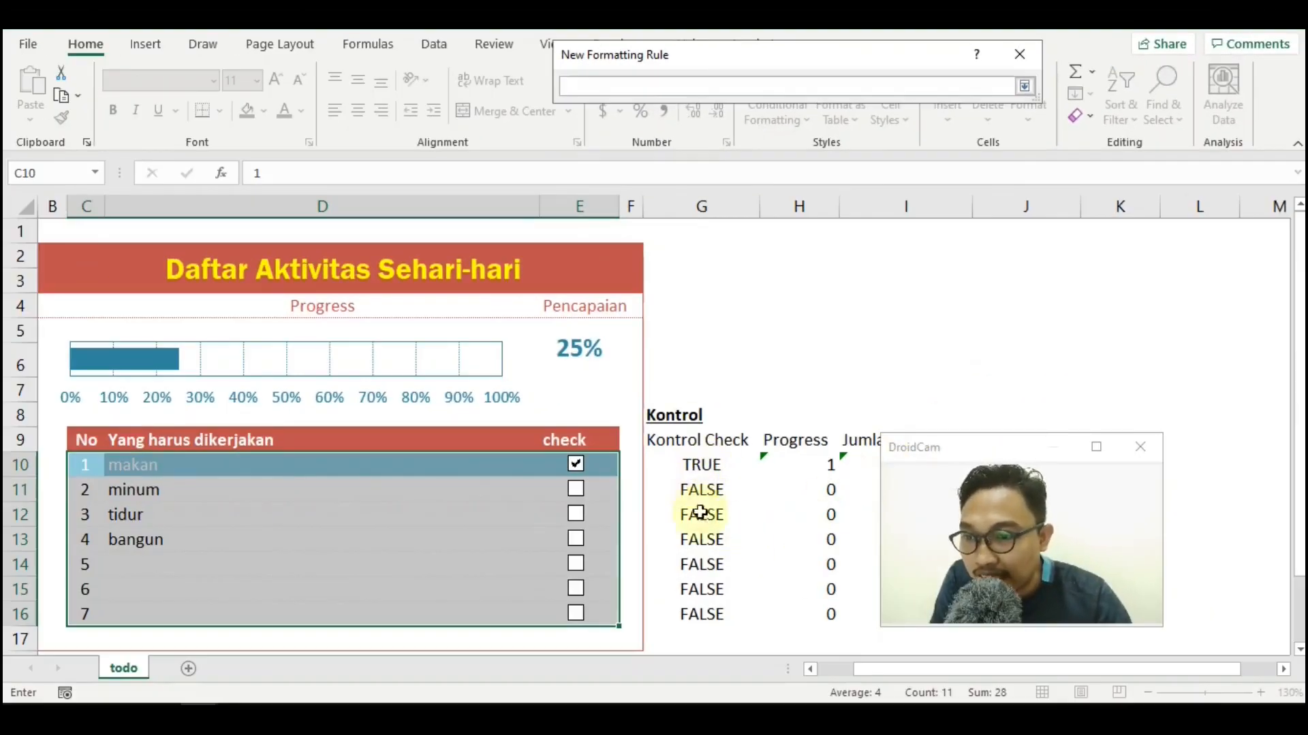
pyautogui.click(702, 467)
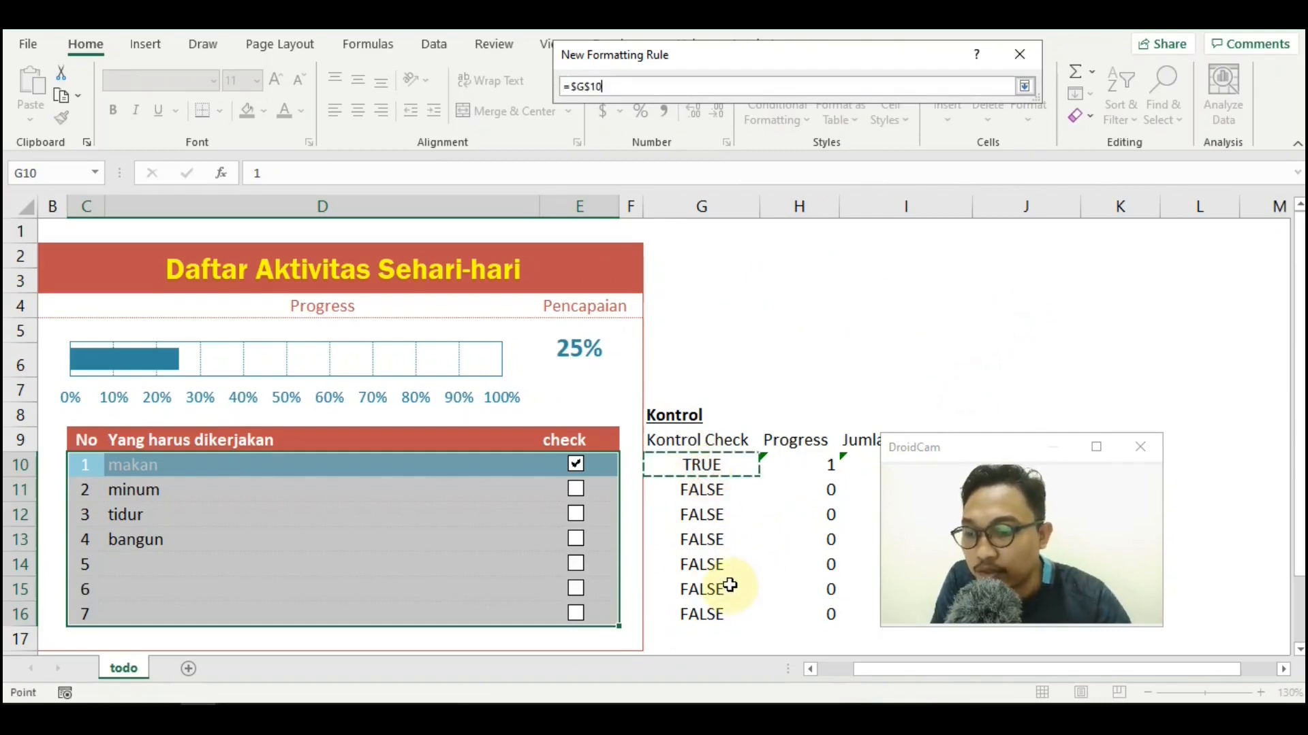
pyautogui.press('F4')
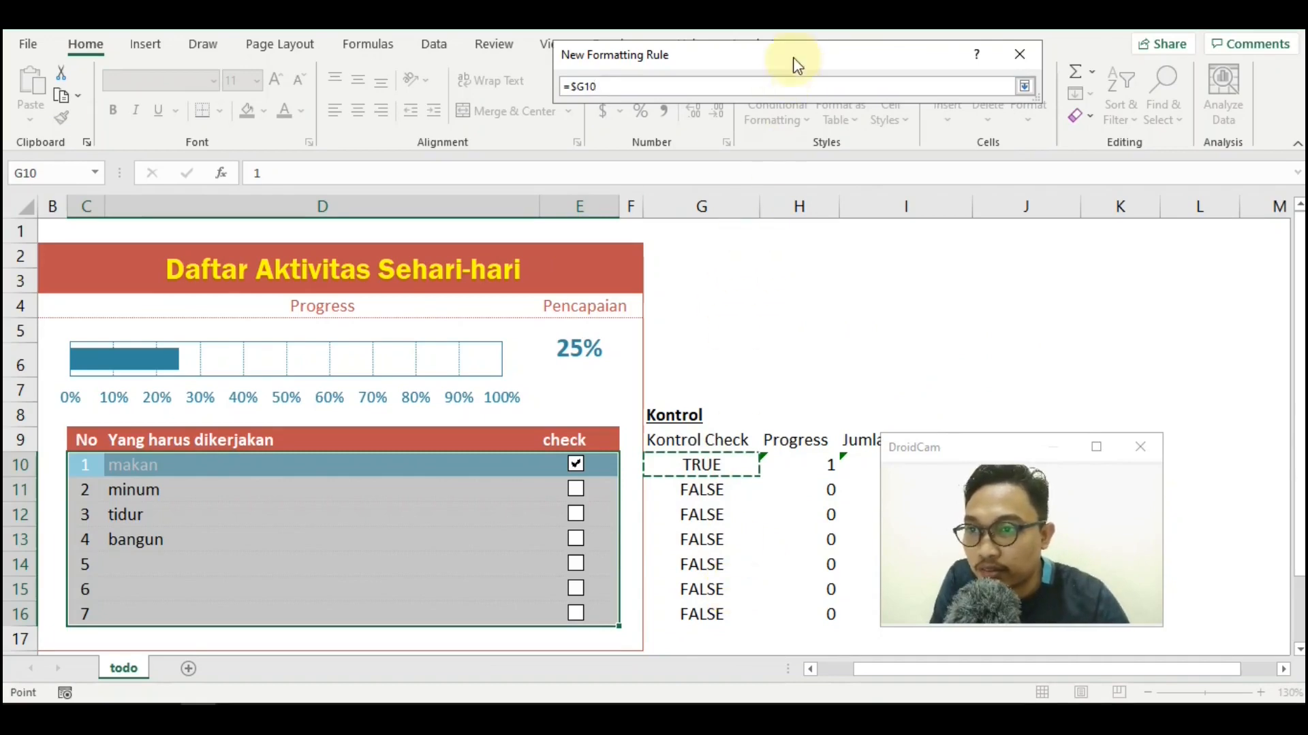
pyautogui.moveTo(793, 58); pyautogui.dragTo(913, 301)
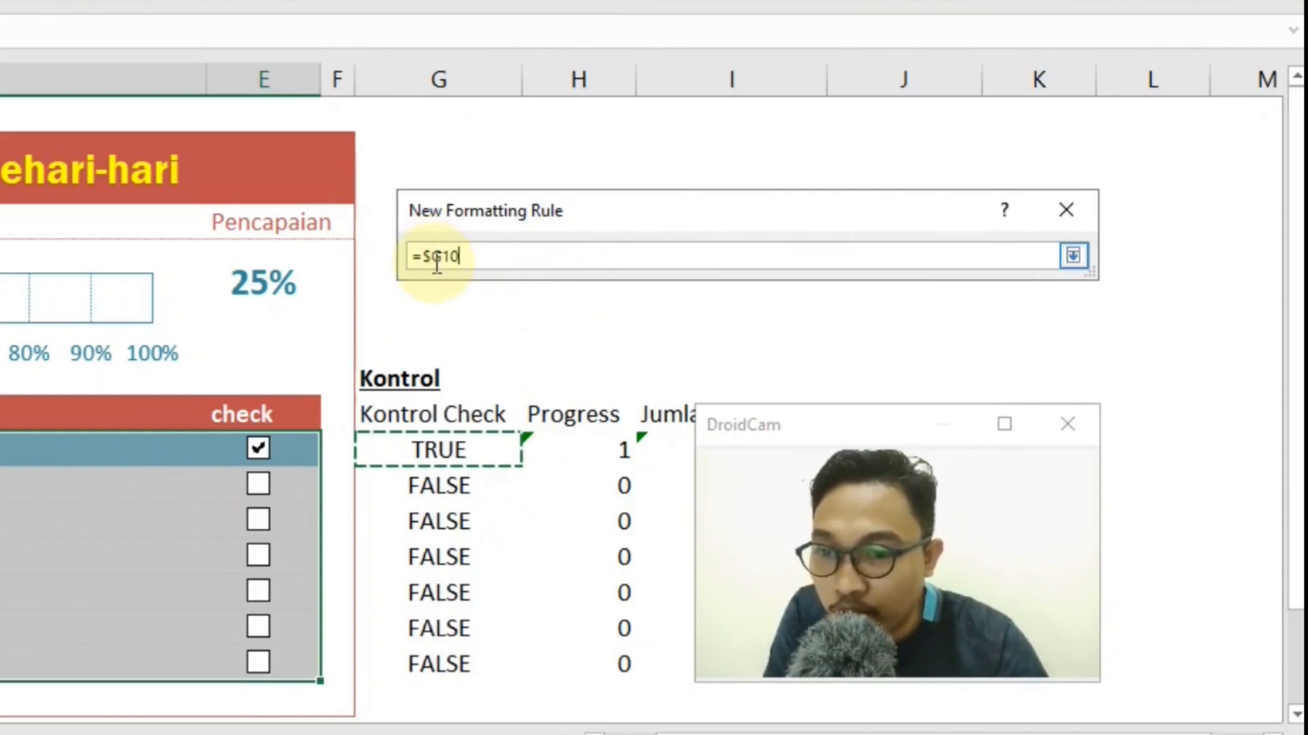
pyautogui.click(1073, 256)
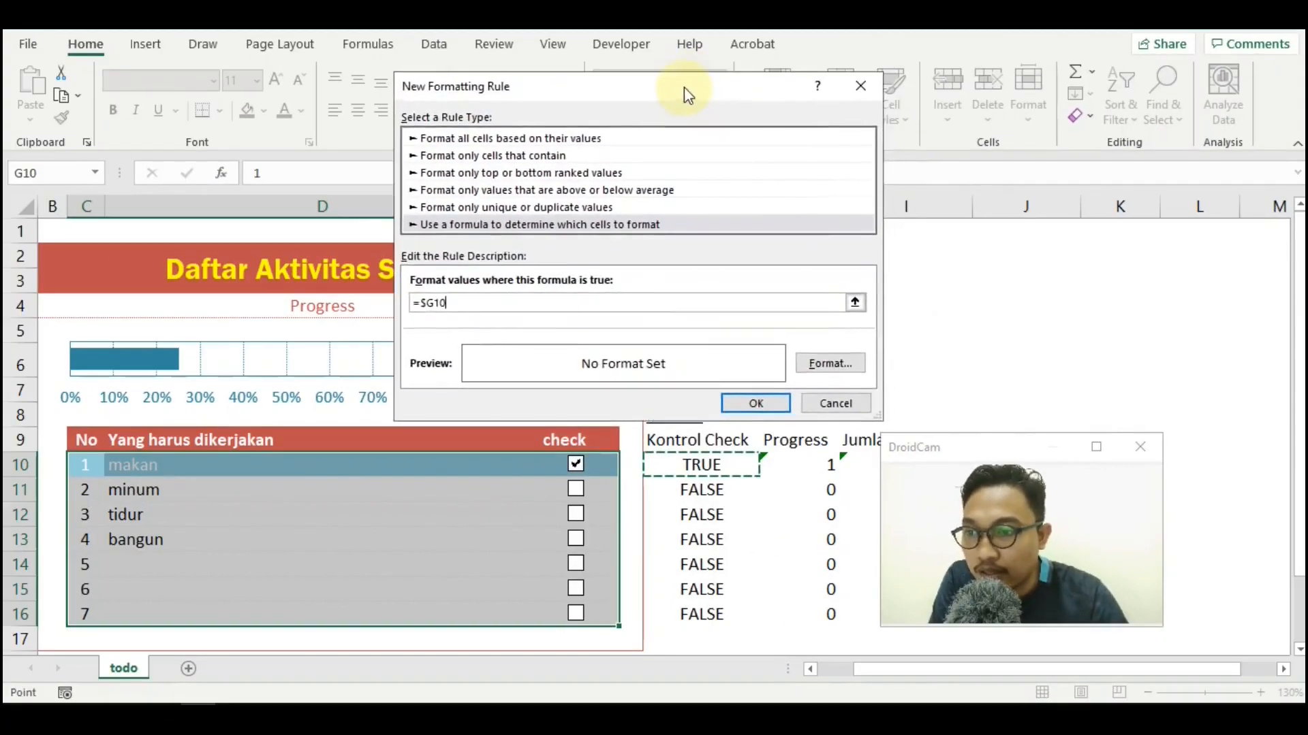
pyautogui.moveTo(683, 87); pyautogui.dragTo(930, 45)
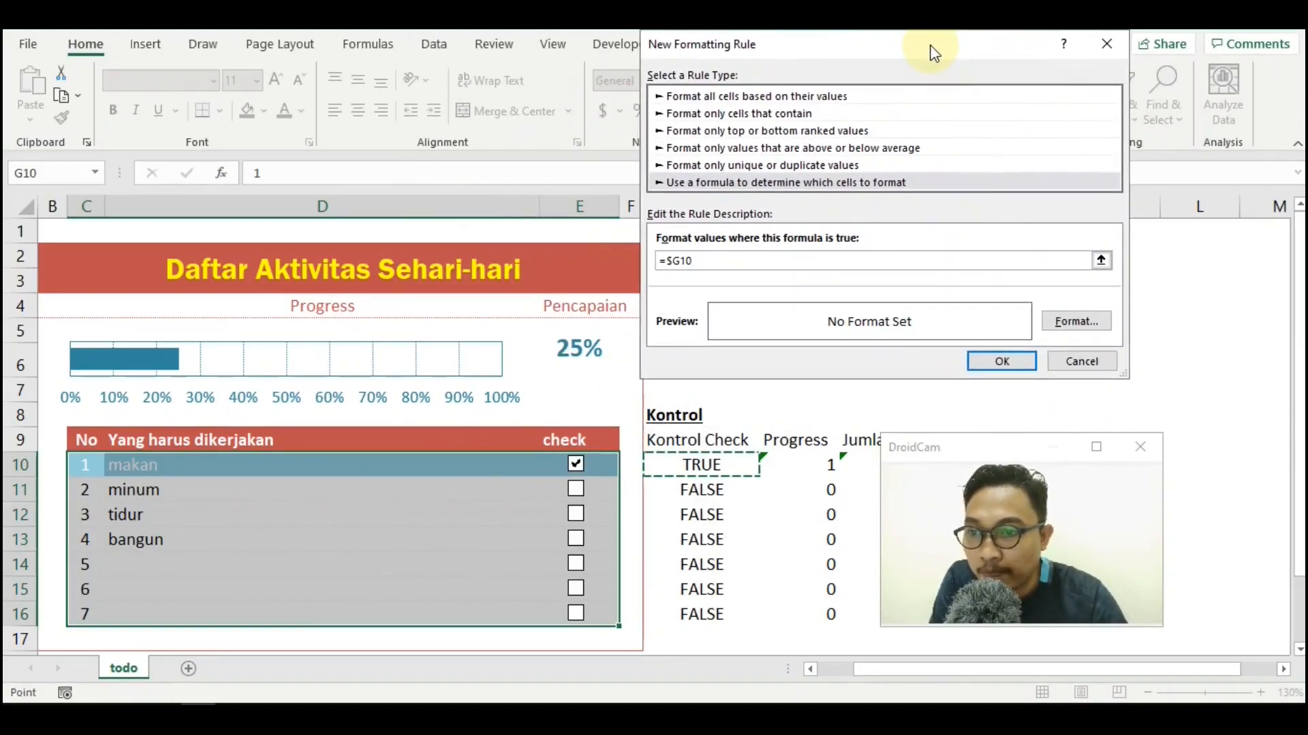
# Give the new rule's format a light blue fill and white font, and discard that rule
pyautogui.click(1076, 323)
pyautogui.moveTo(446, 101); pyautogui.dragTo(626, 73)
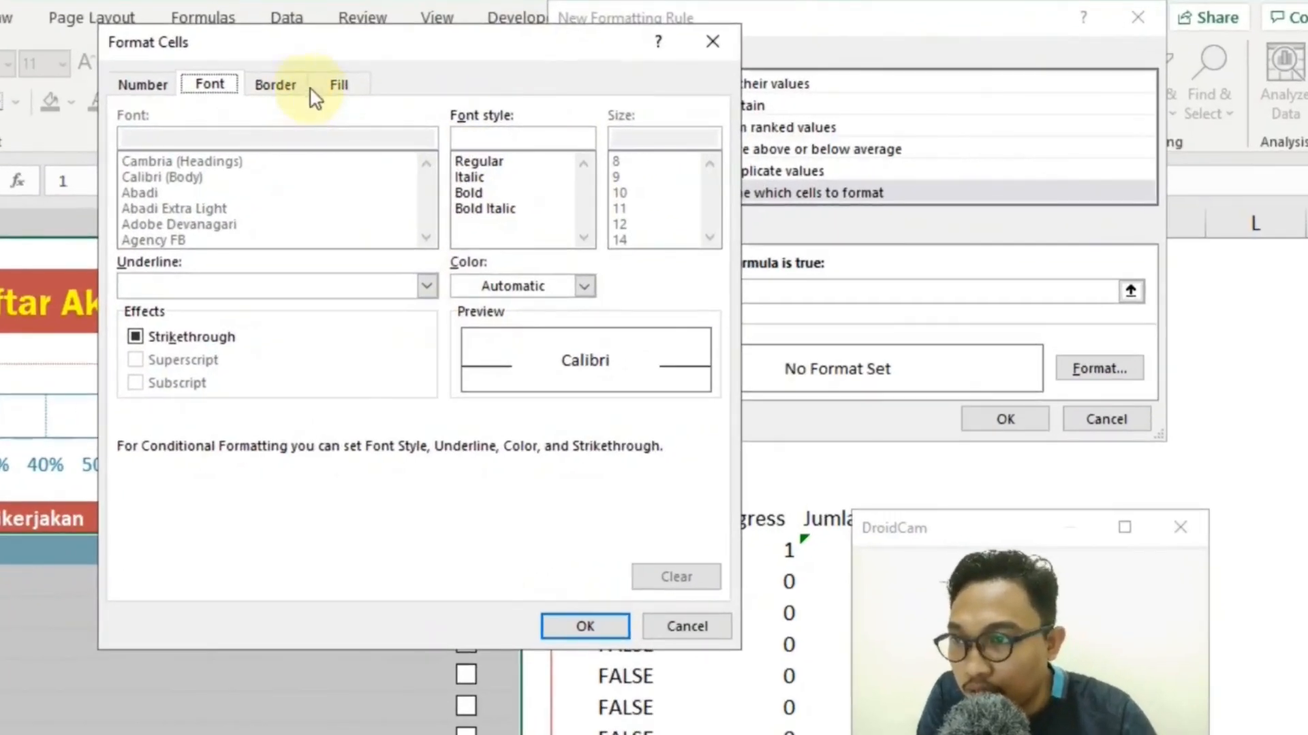
pyautogui.click(341, 85)
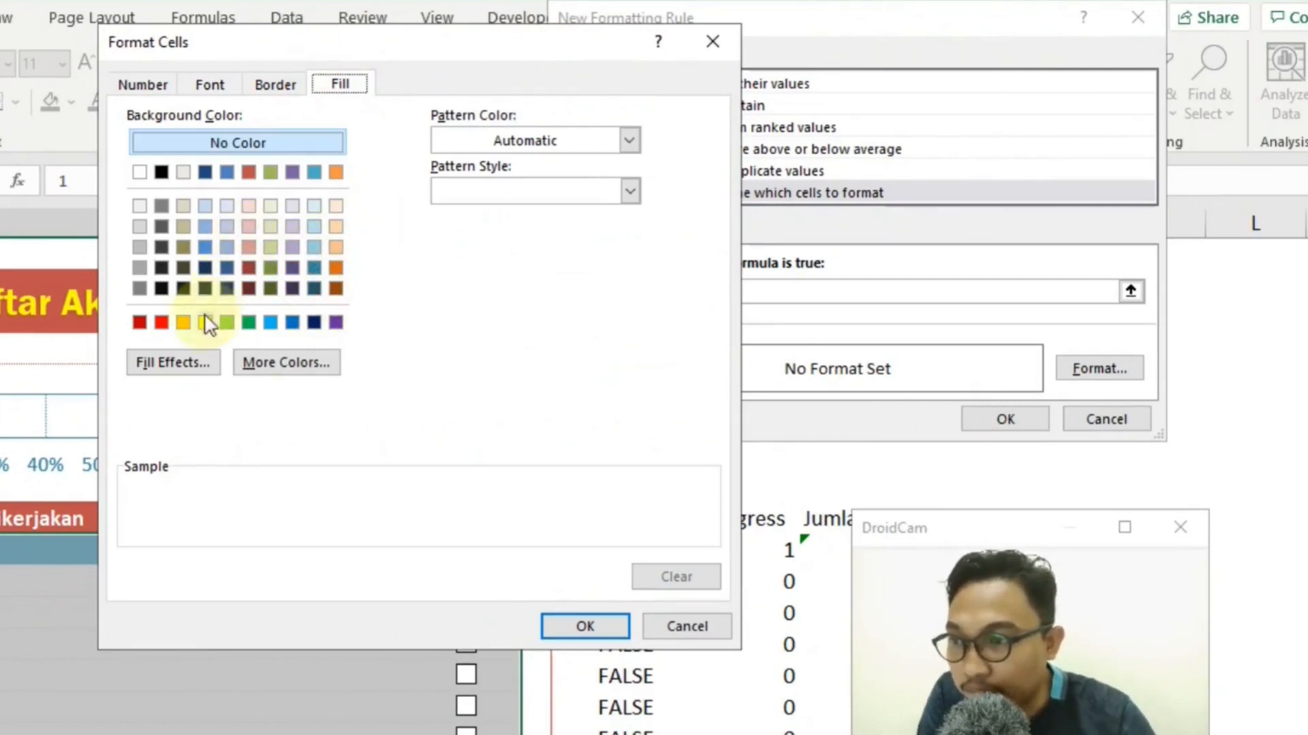
pyautogui.click(314, 248)
pyautogui.click(211, 87)
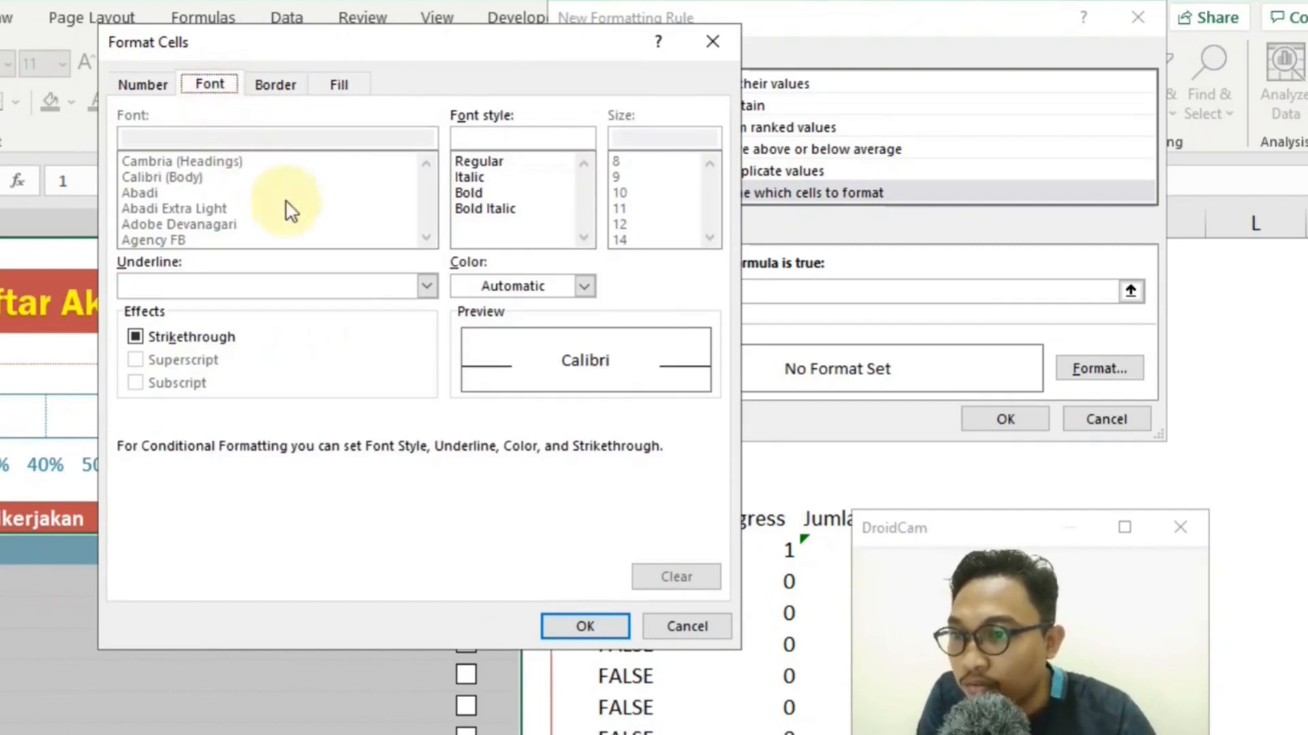
pyautogui.click(583, 286)
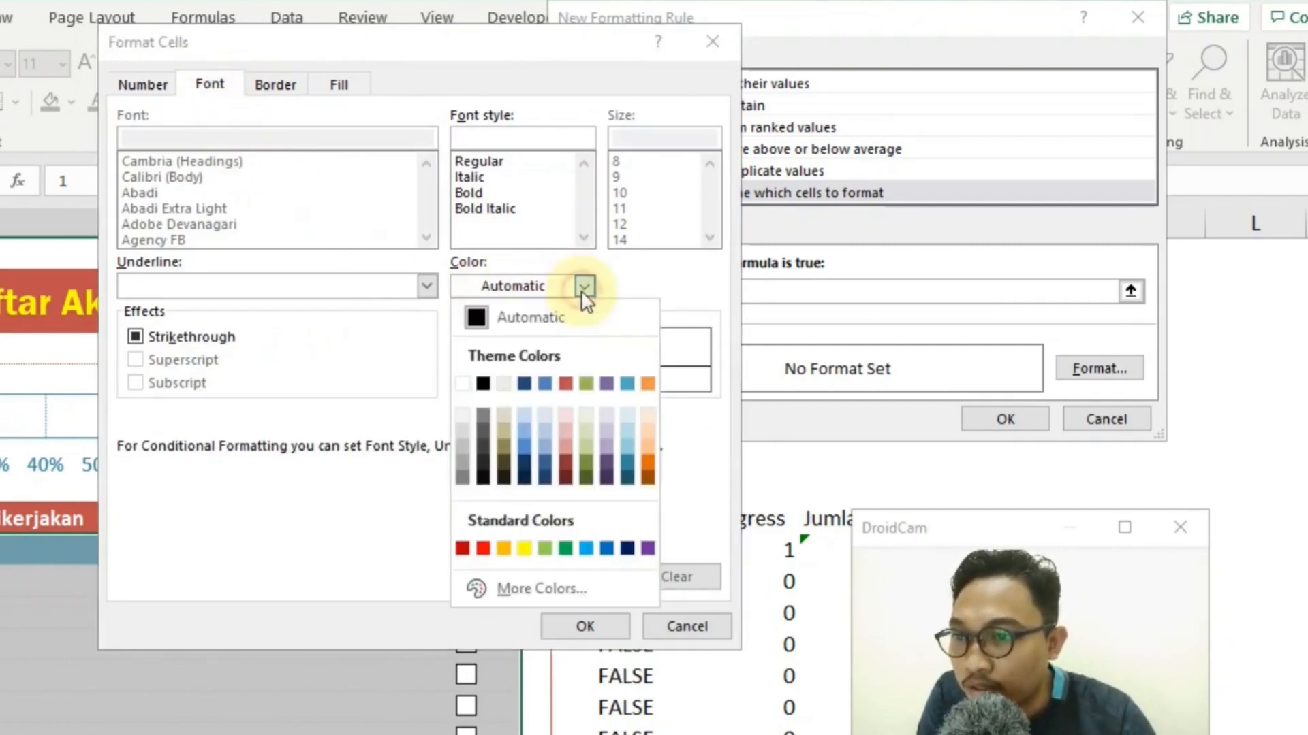
pyautogui.click(461, 383)
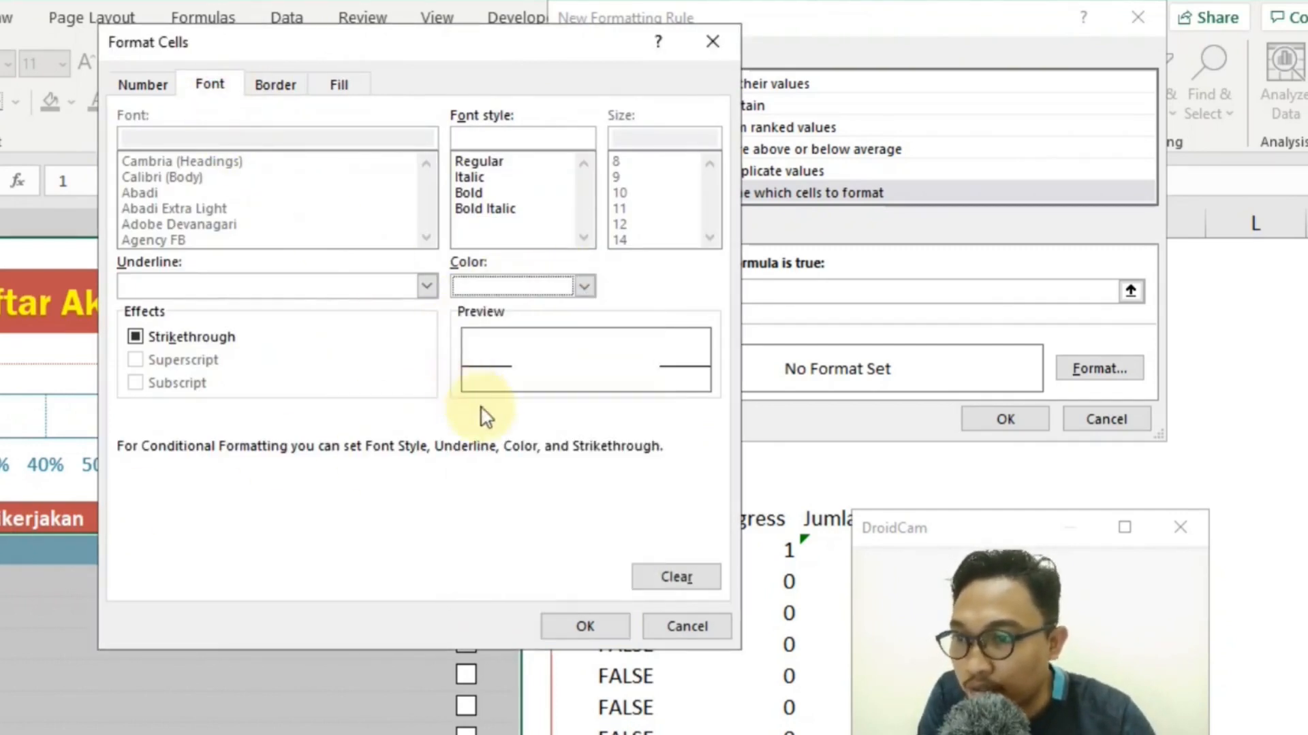
pyautogui.click(585, 624)
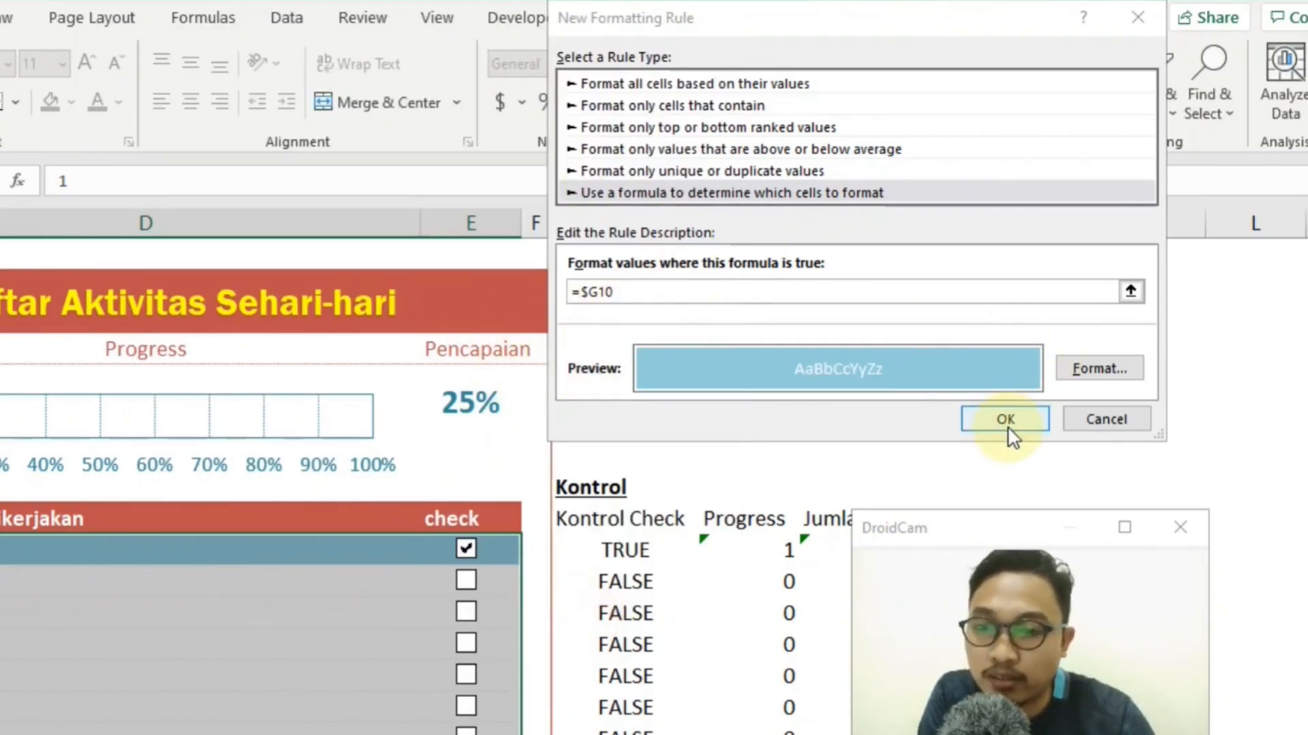
pyautogui.click(1106, 420)
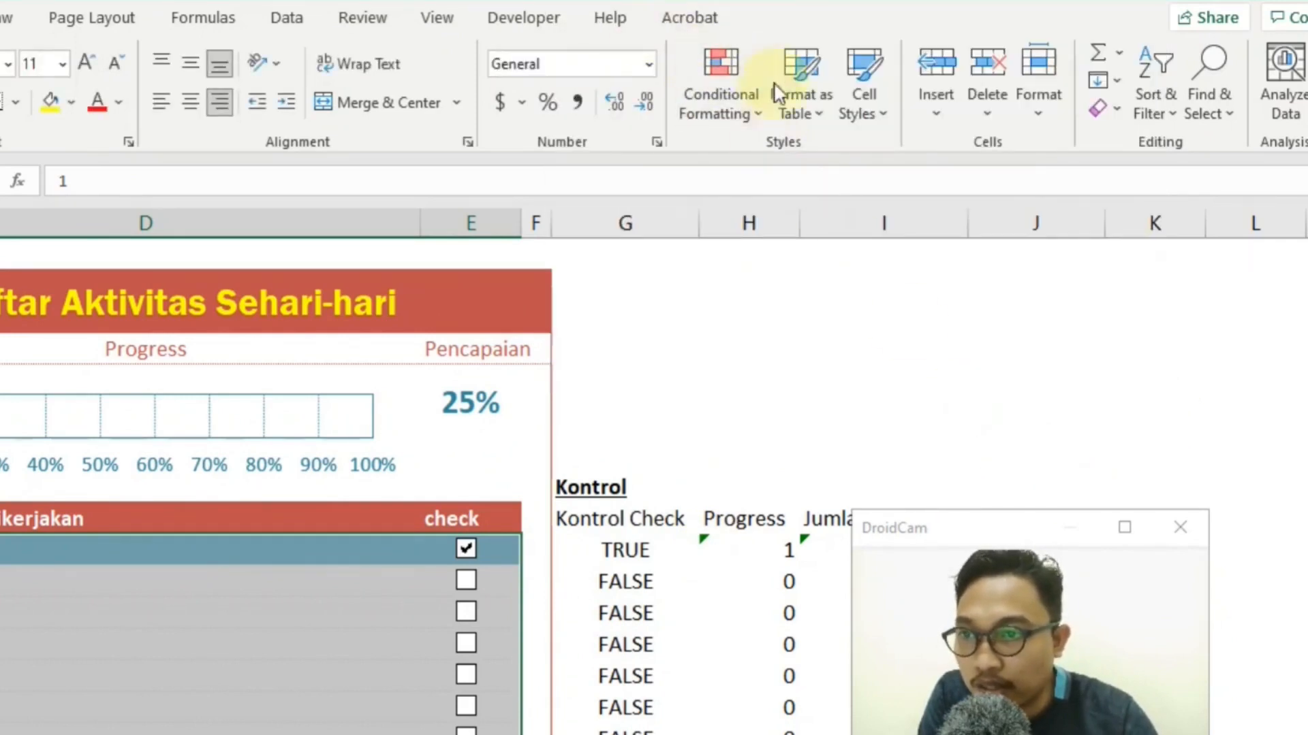
# Review the existing =$G10 conditional formatting rule applied to C10:E16, including its formula and format, without altering it
pyautogui.click(745, 99)
pyautogui.click(767, 523)
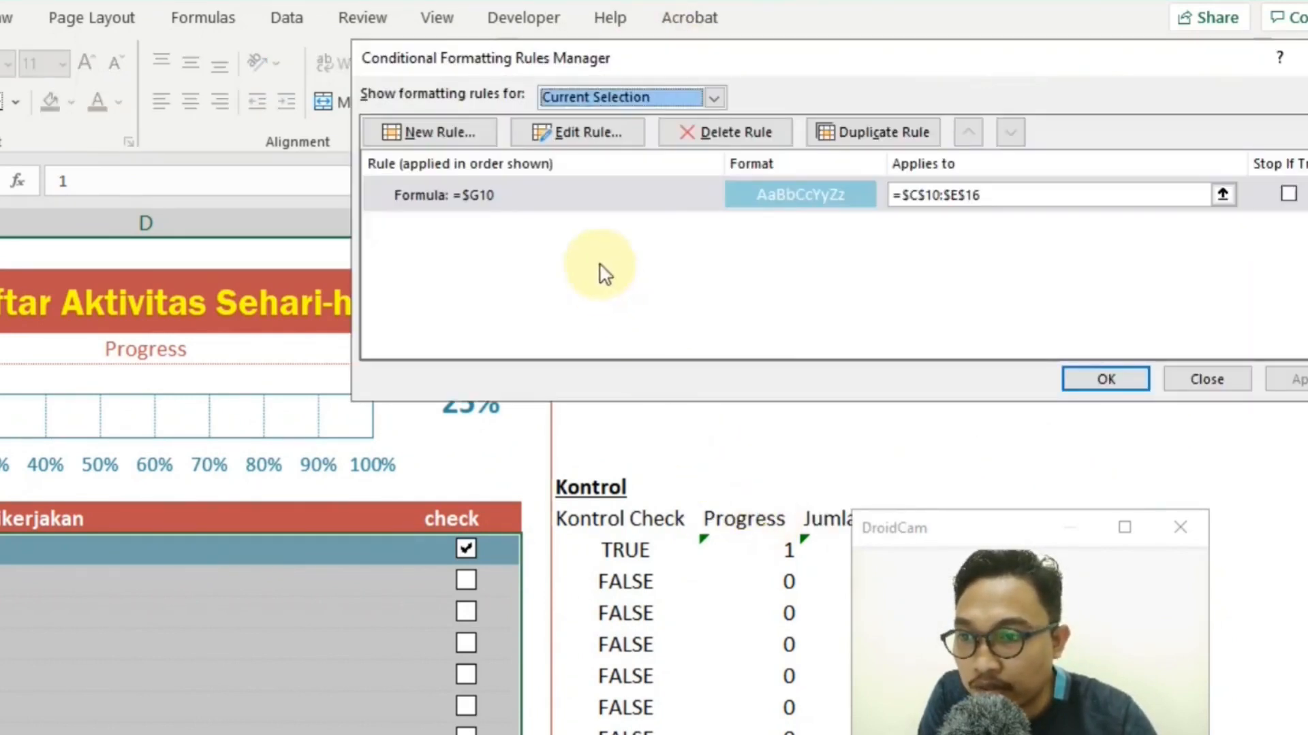
pyautogui.click(672, 201)
pyautogui.click(586, 132)
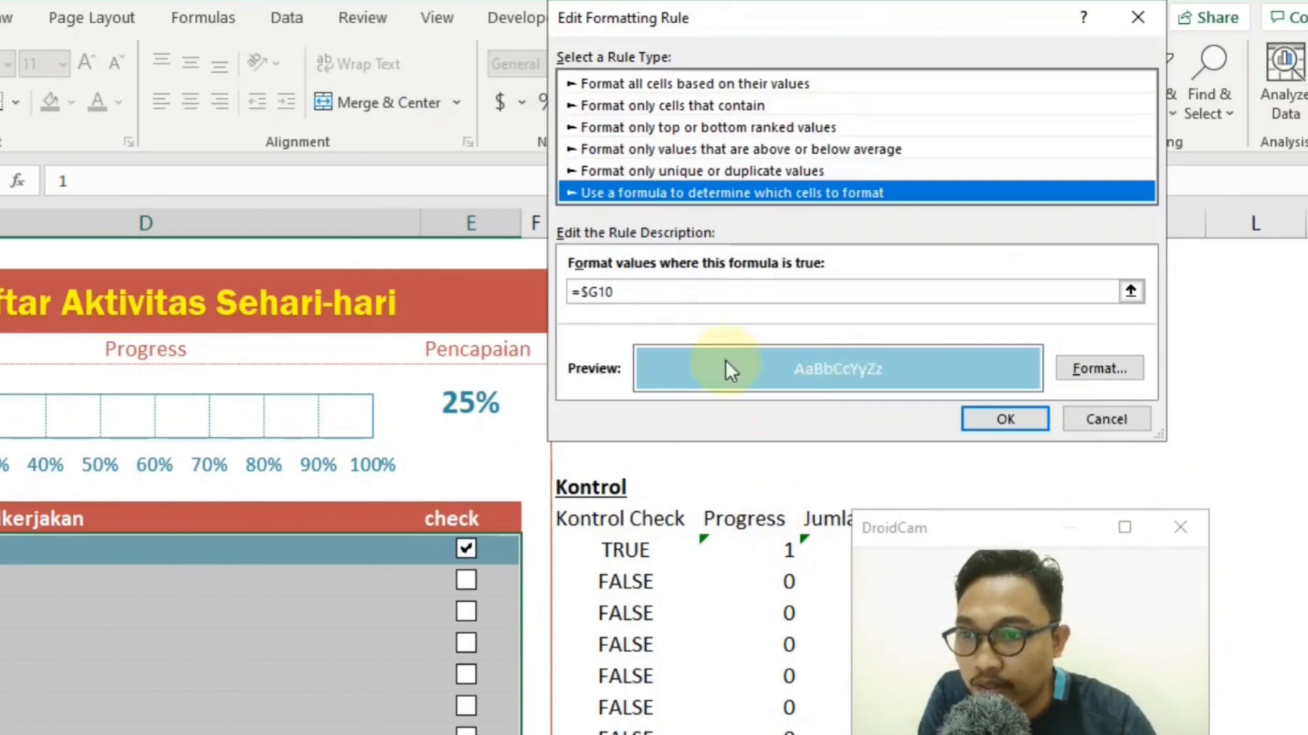
pyautogui.moveTo(899, 24); pyautogui.dragTo(846, 69)
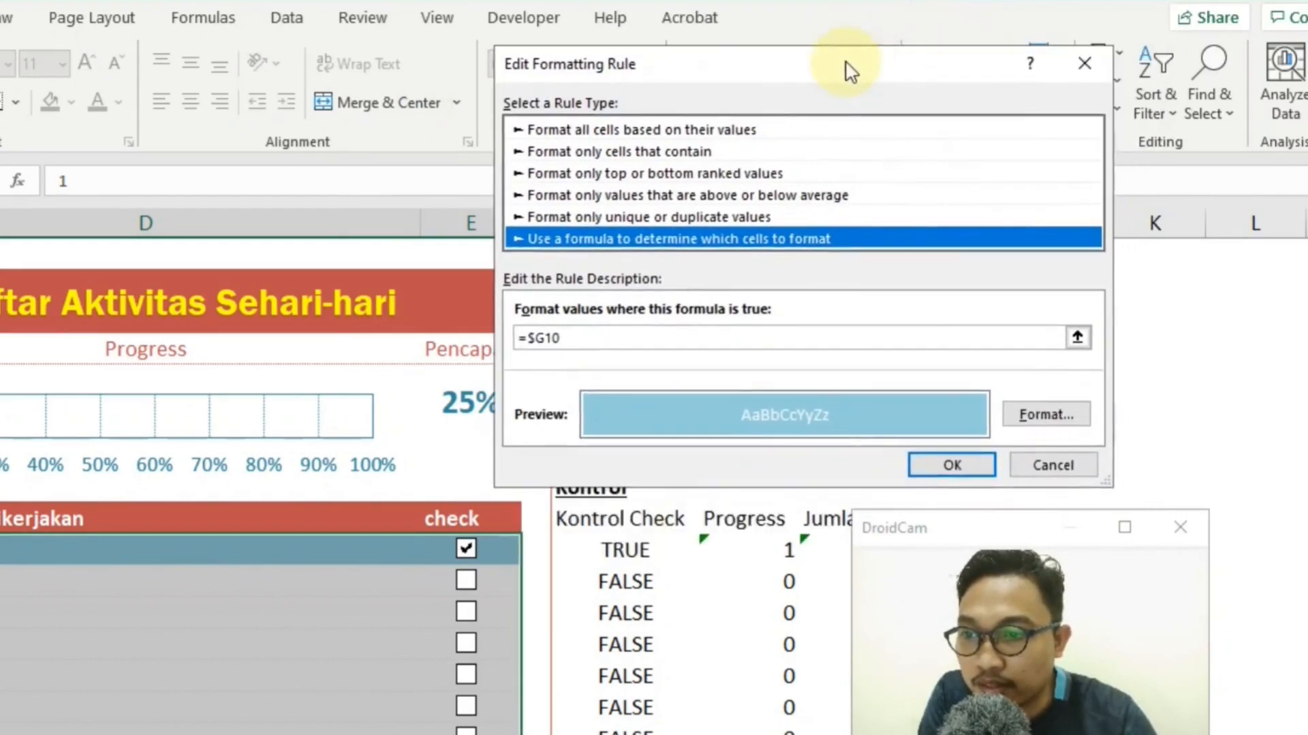
pyautogui.click(962, 472)
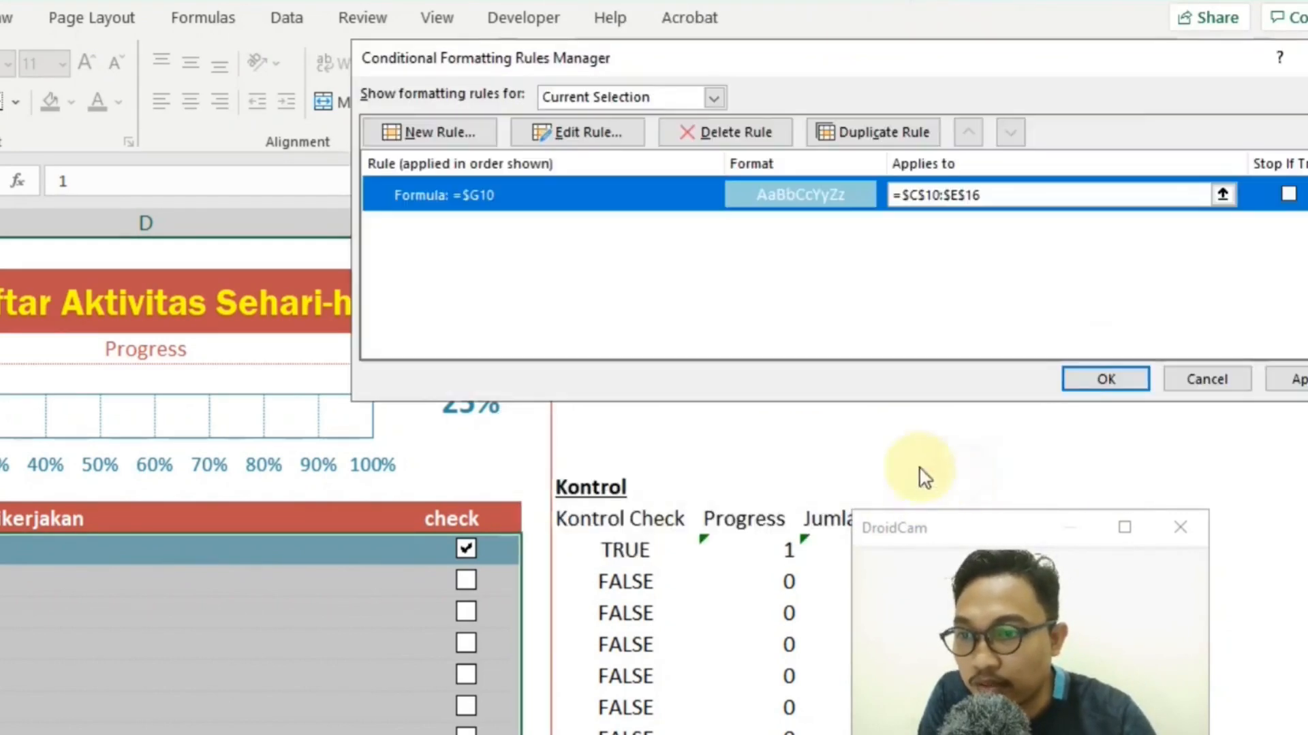
pyautogui.click(1115, 380)
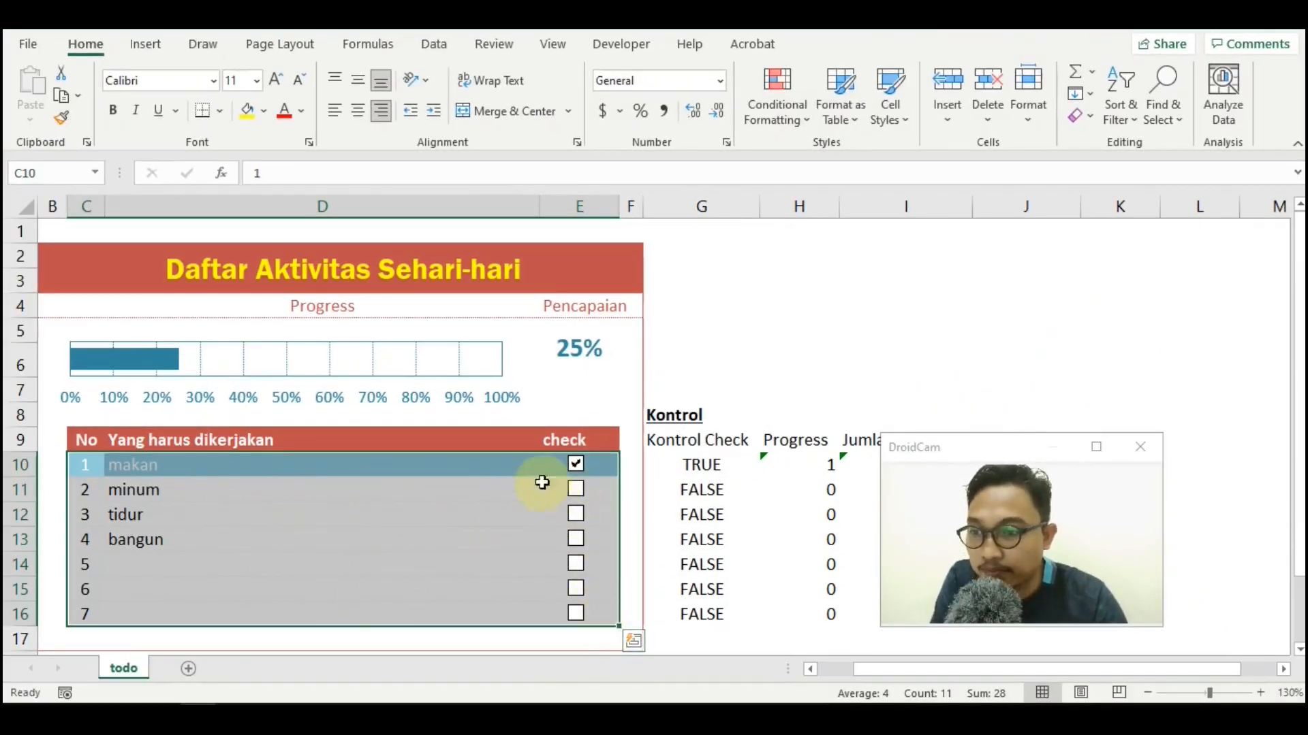
# Toggle the check boxes of activities 1 "makan" and 2 "minum" to test the row formatting, and leave both cleared
pyautogui.click(509, 467)
pyautogui.click(469, 494)
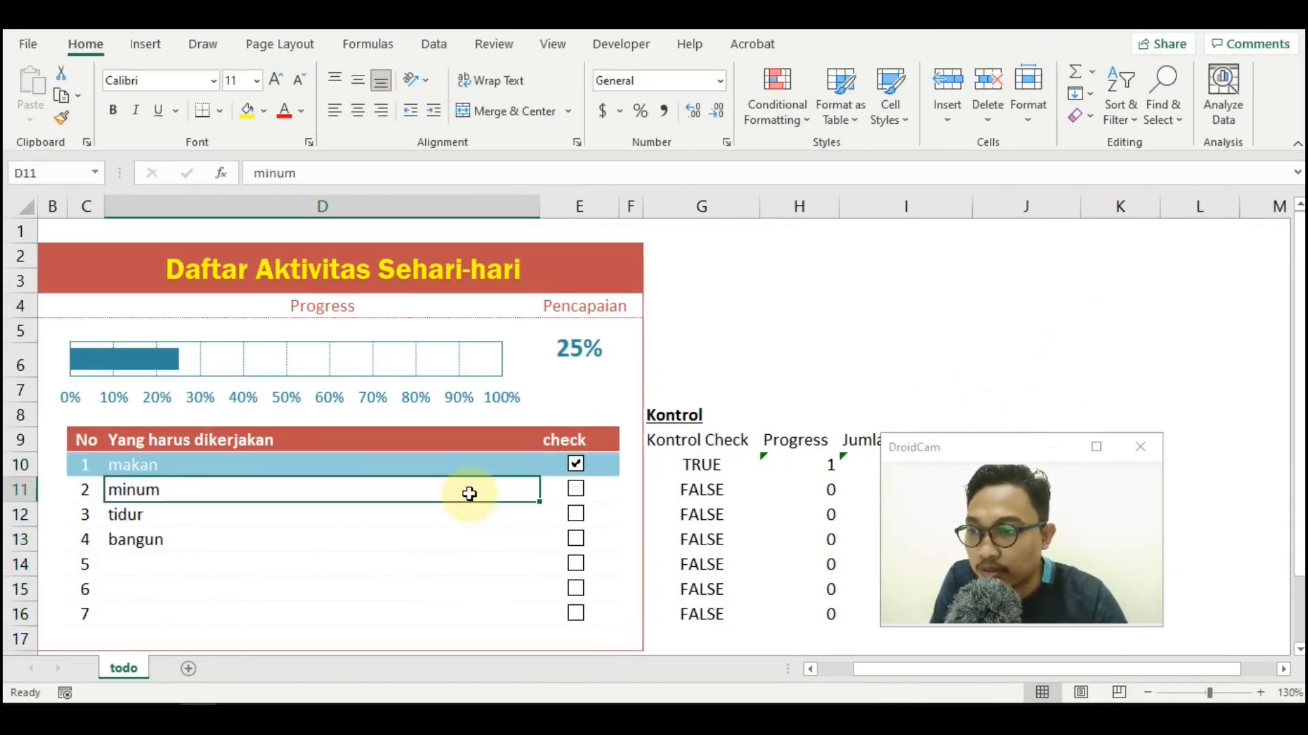
pyautogui.click(577, 475)
pyautogui.click(577, 491)
pyautogui.click(577, 470)
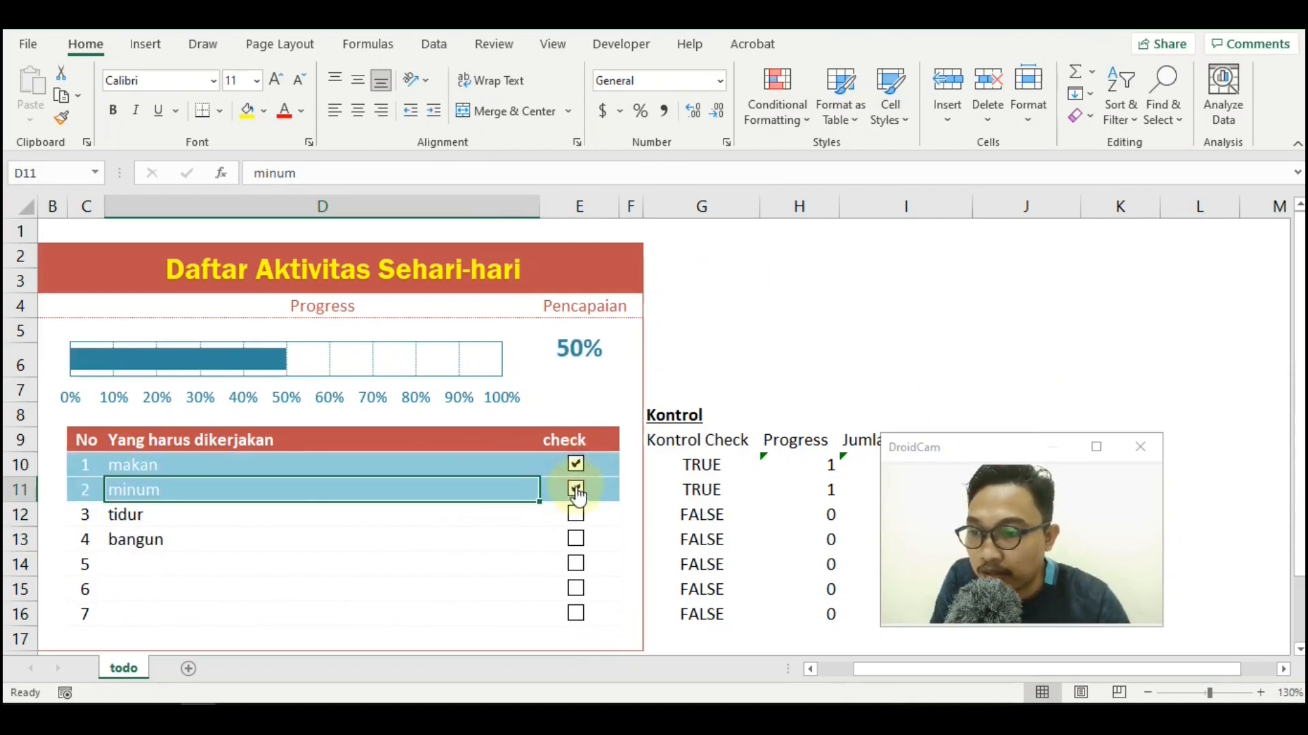
pyautogui.click(577, 491)
pyautogui.click(575, 464)
pyautogui.click(578, 490)
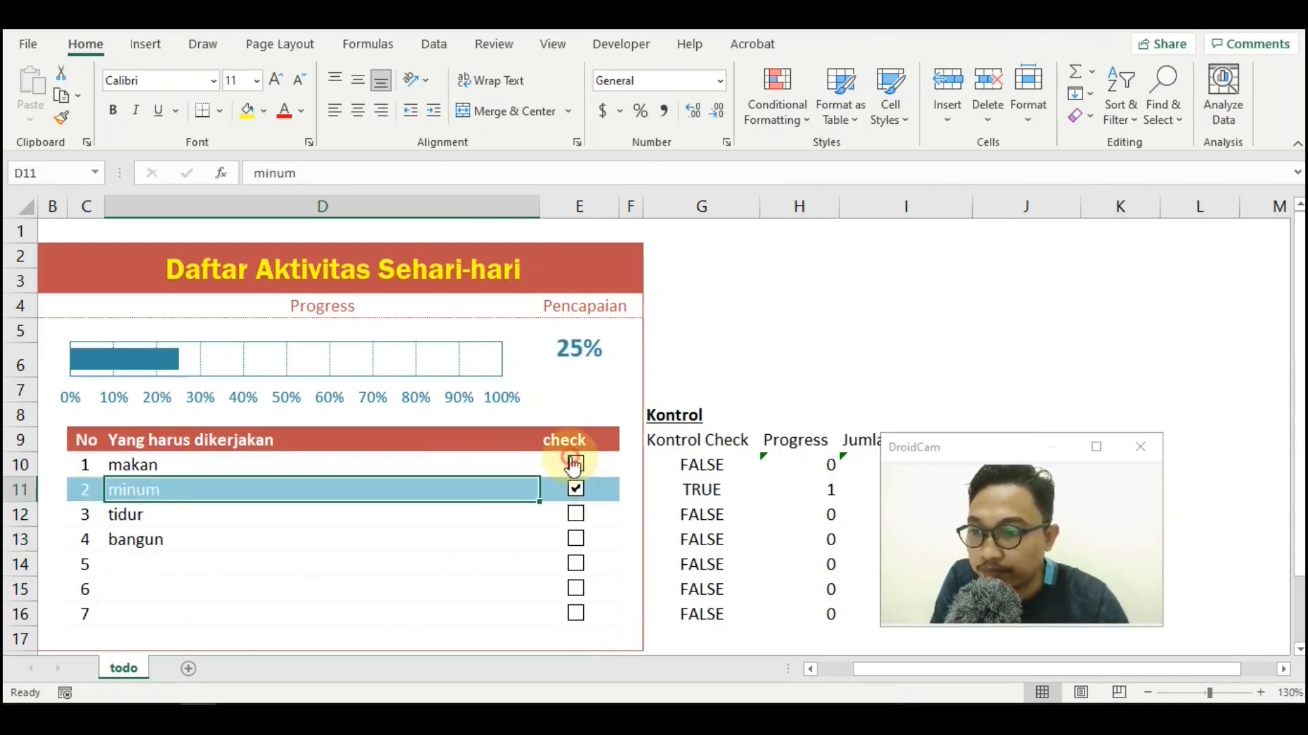
pyautogui.click(576, 464)
pyautogui.click(578, 491)
pyautogui.click(575, 463)
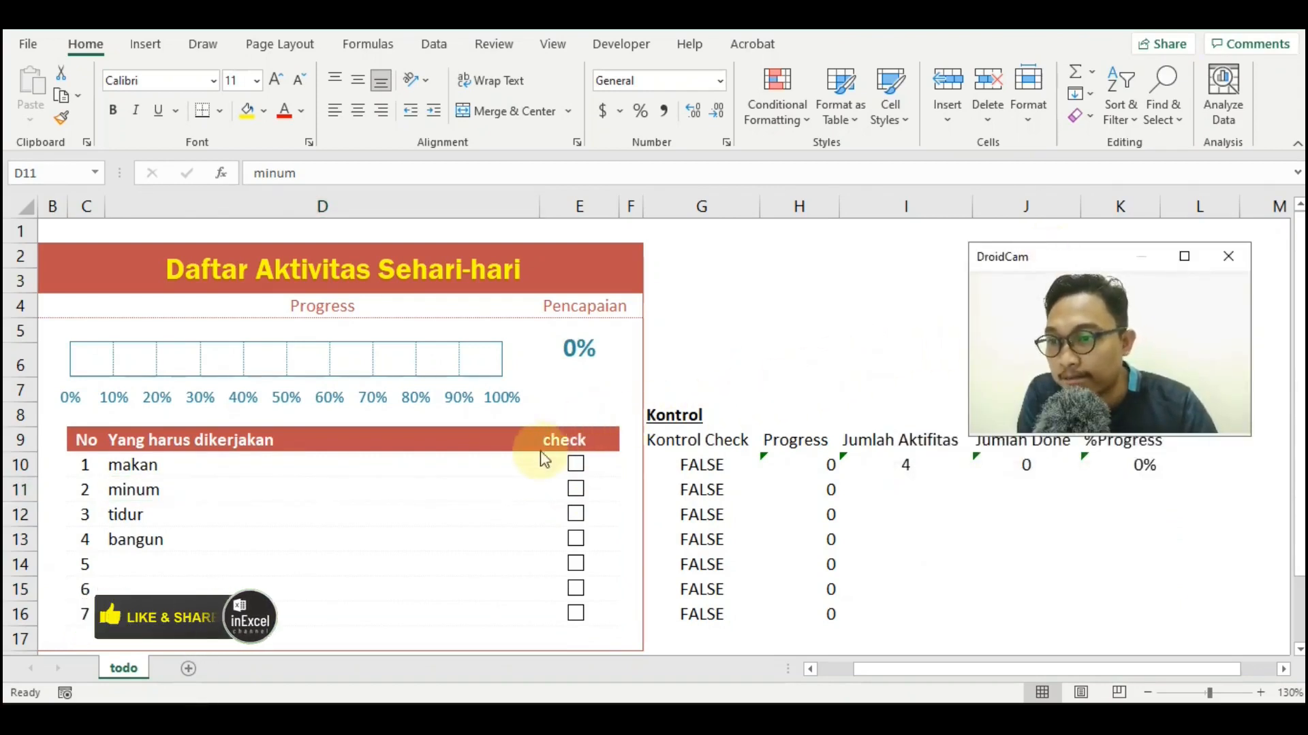
pyautogui.click(467, 491)
pyautogui.moveTo(168, 456); pyautogui.dragTo(592, 452)
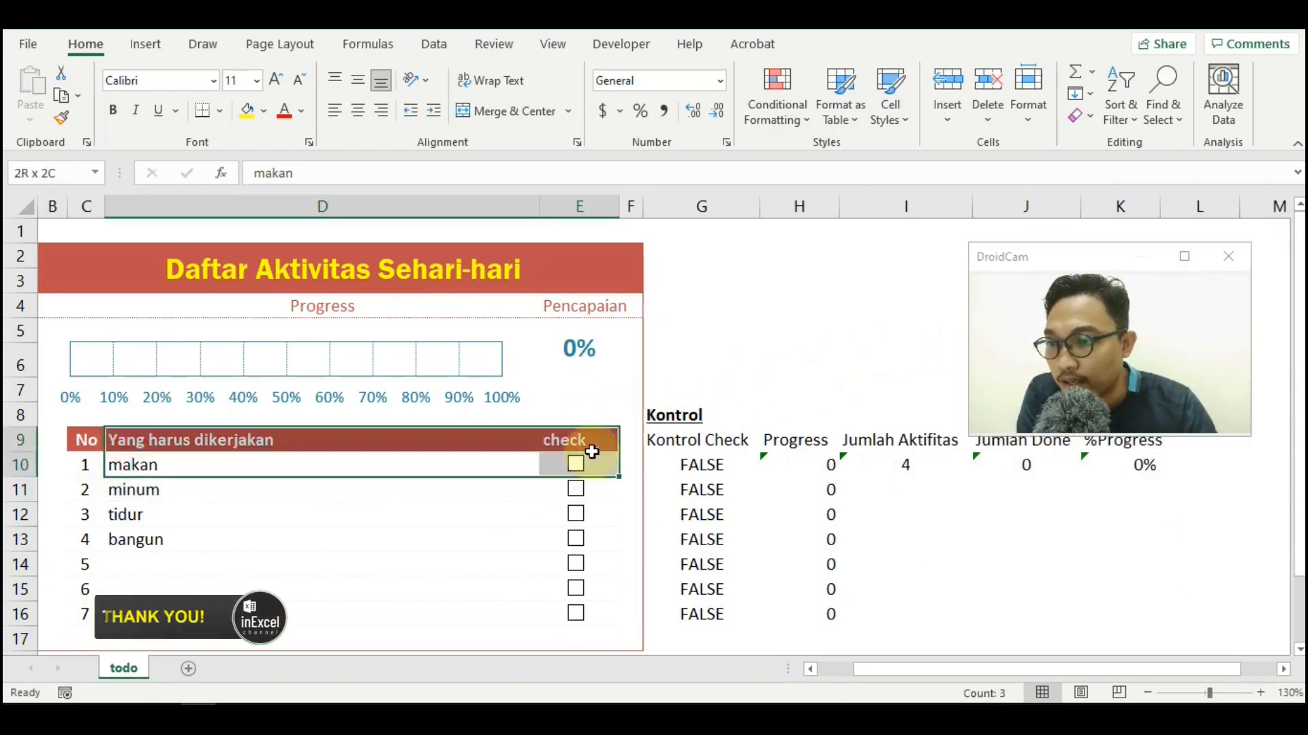
pyautogui.click(508, 344)
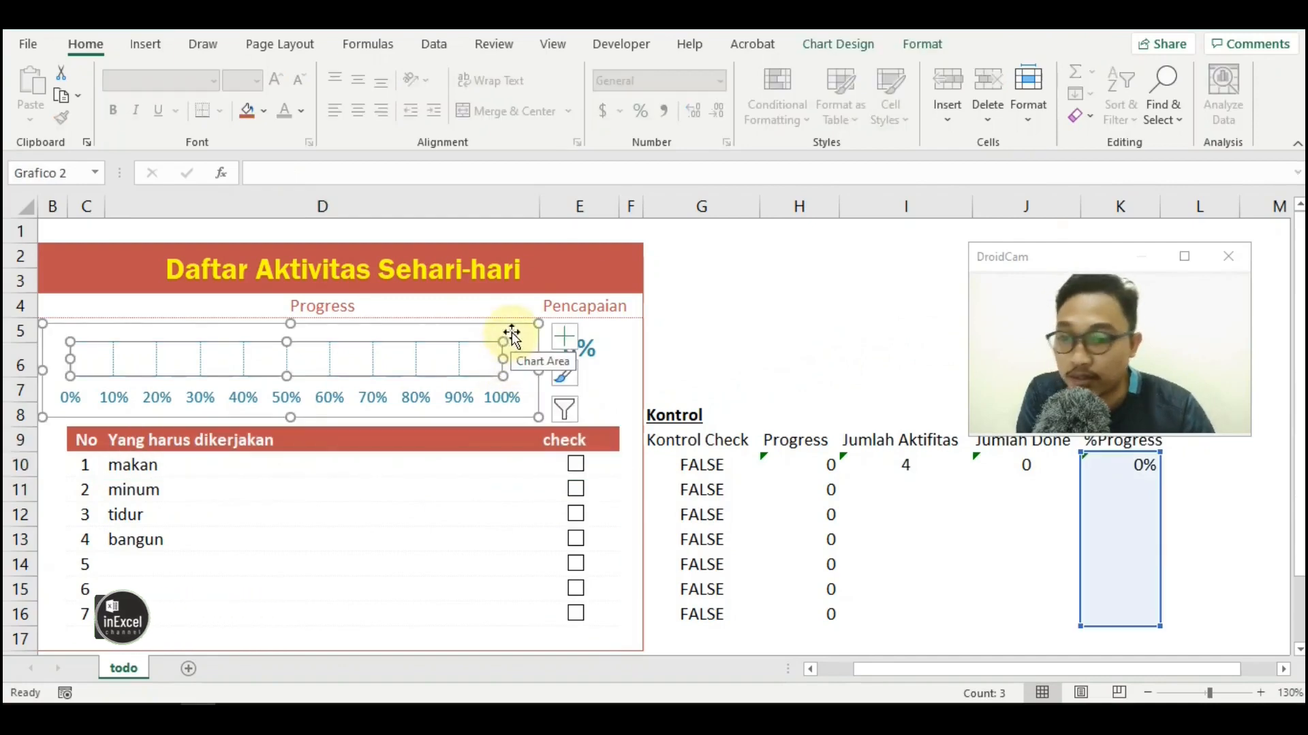
pyautogui.click(925, 386)
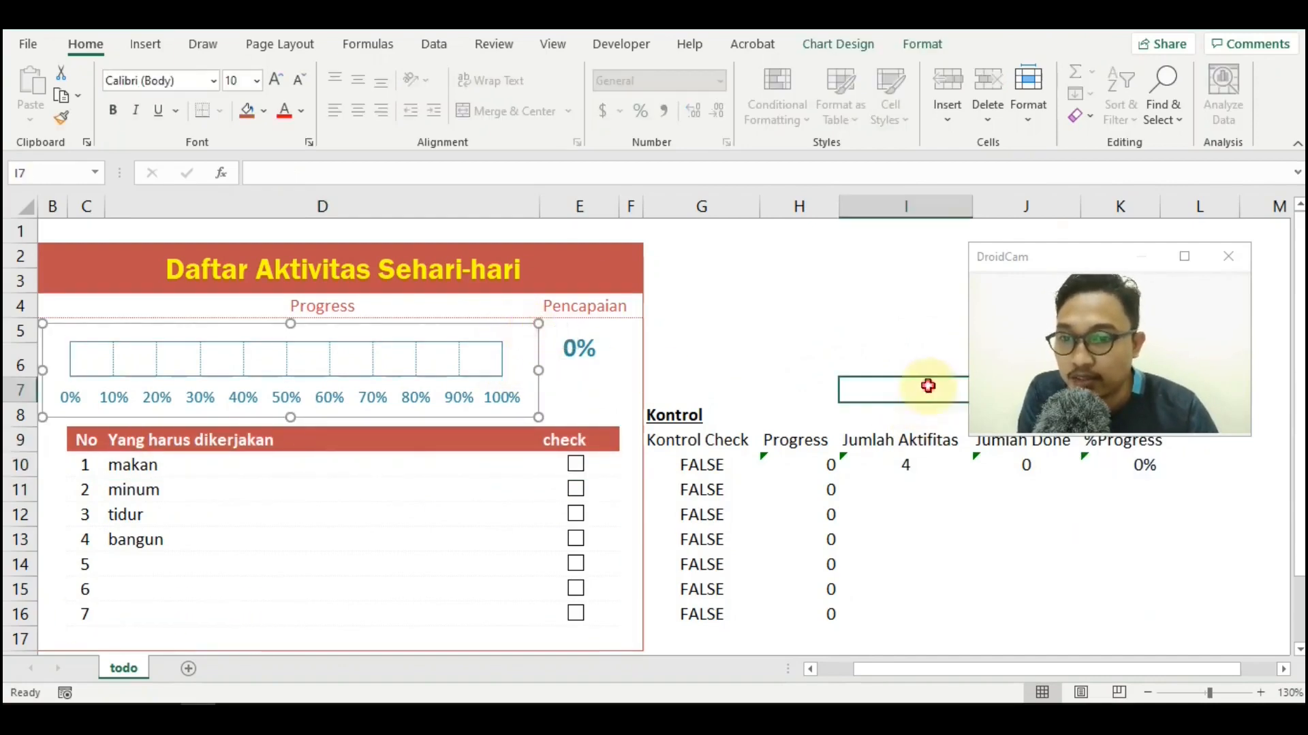
# Review the chart type of the progress bar and keep it as Stacked Bar
pyautogui.click(490, 342)
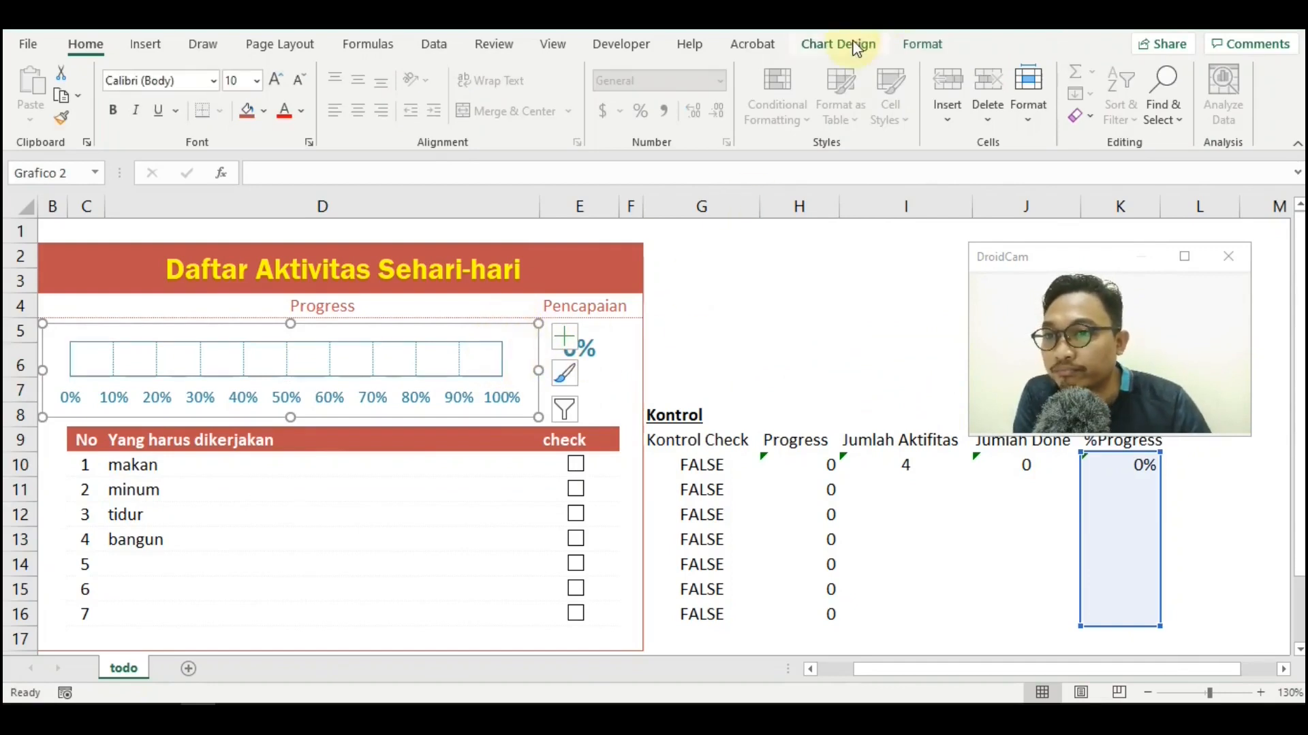
pyautogui.click(856, 45)
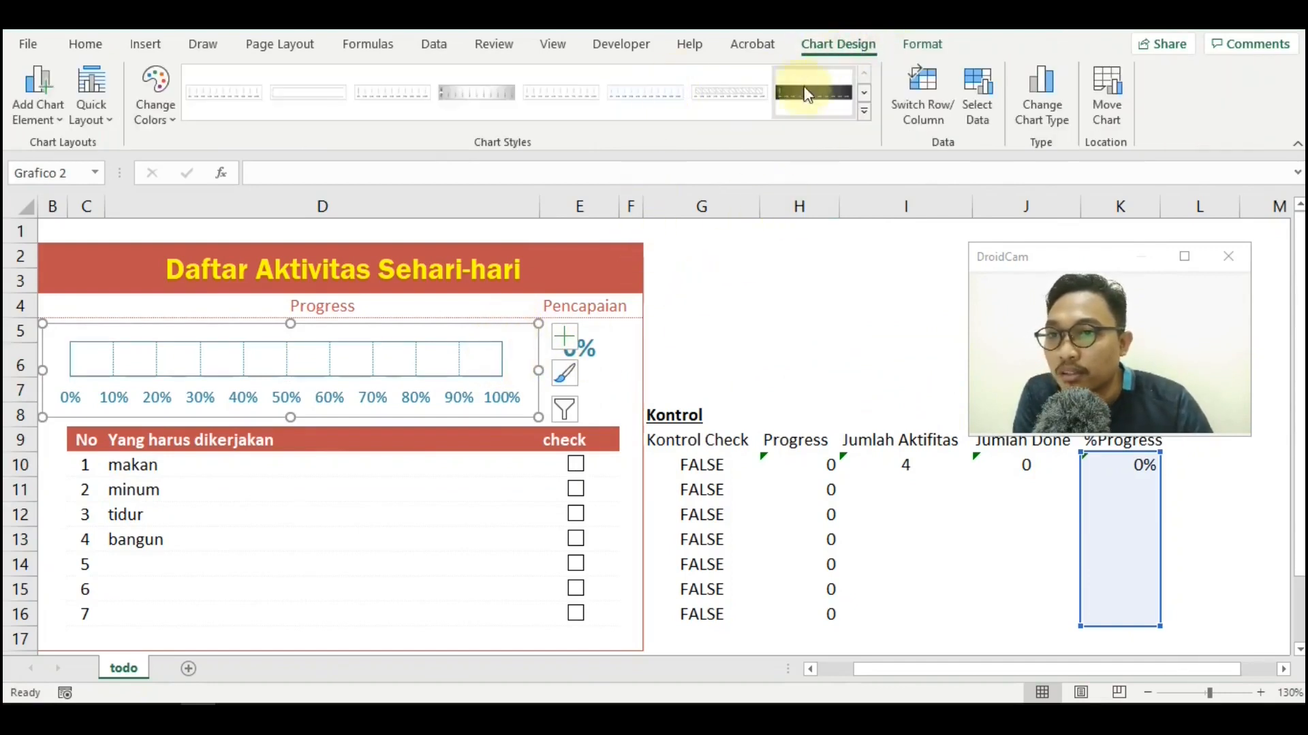
pyautogui.click(1041, 102)
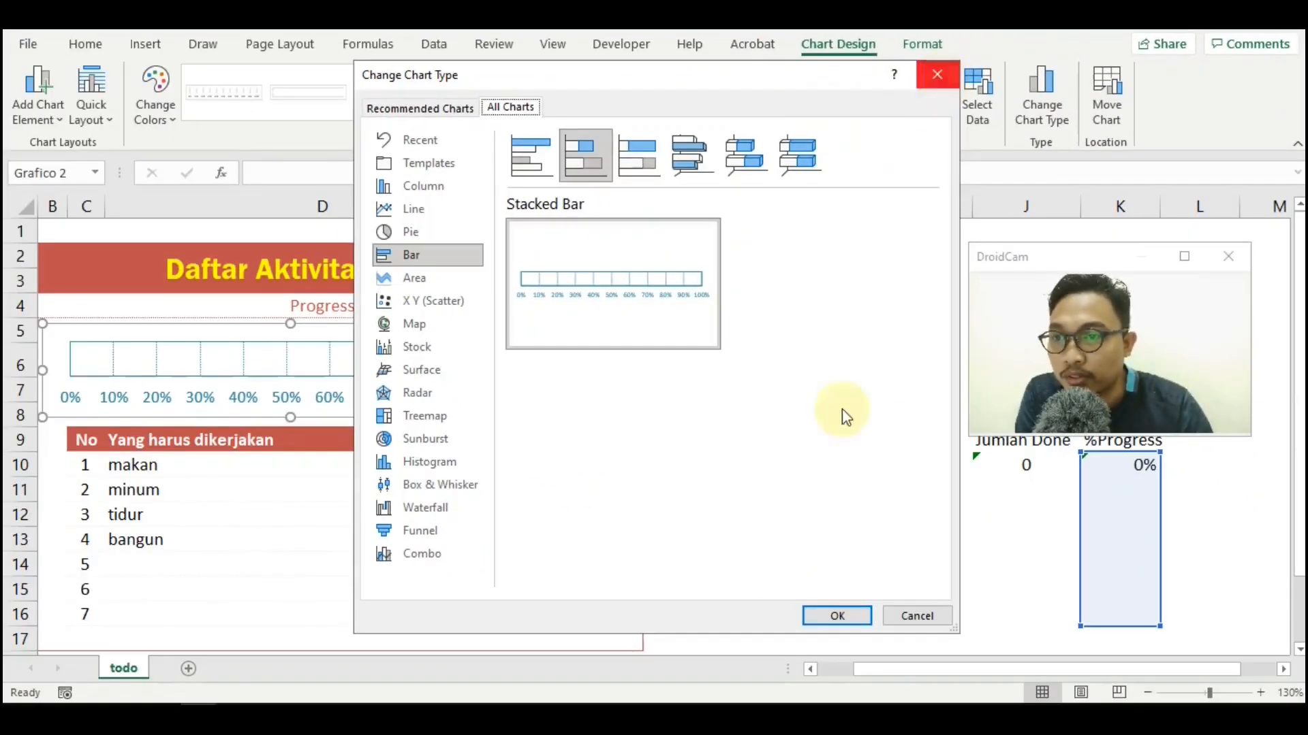
pyautogui.click(837, 615)
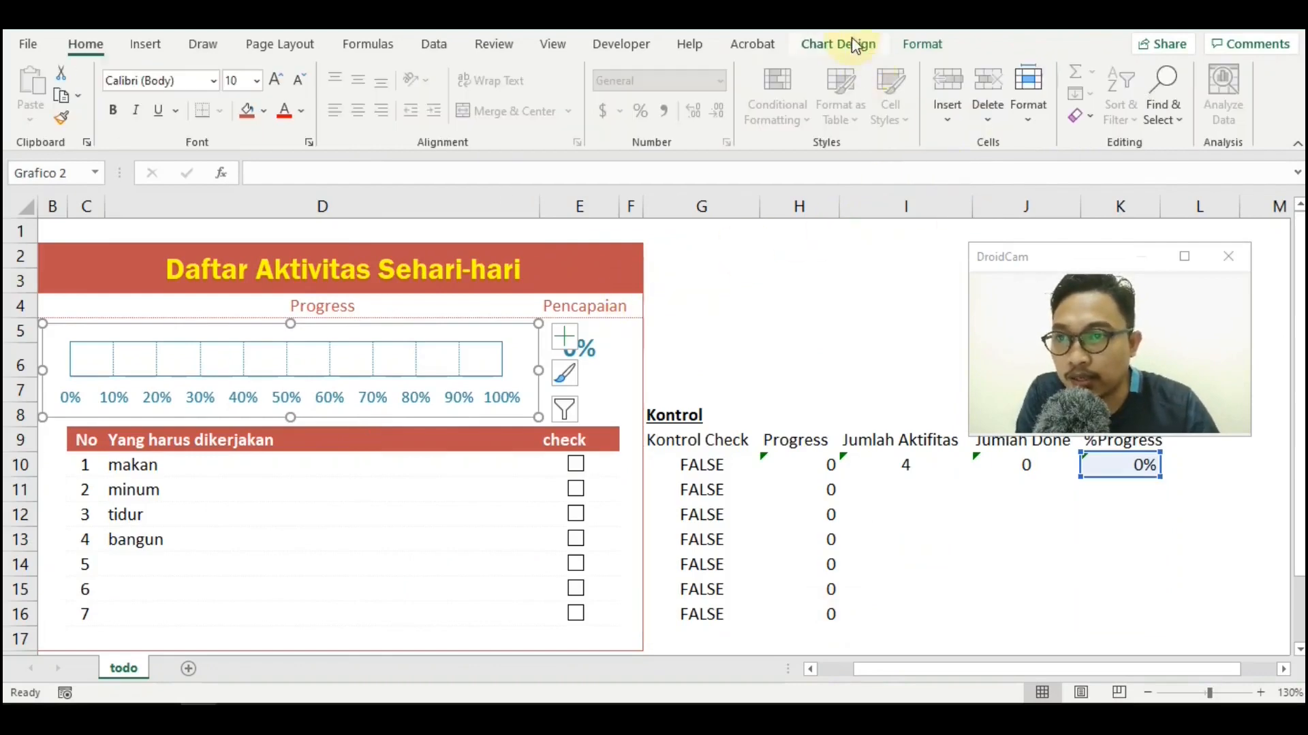
# Set the series values of the progress bar chart to the %Progress cell, =todo!$K$10
pyautogui.click(838, 43)
pyautogui.click(978, 108)
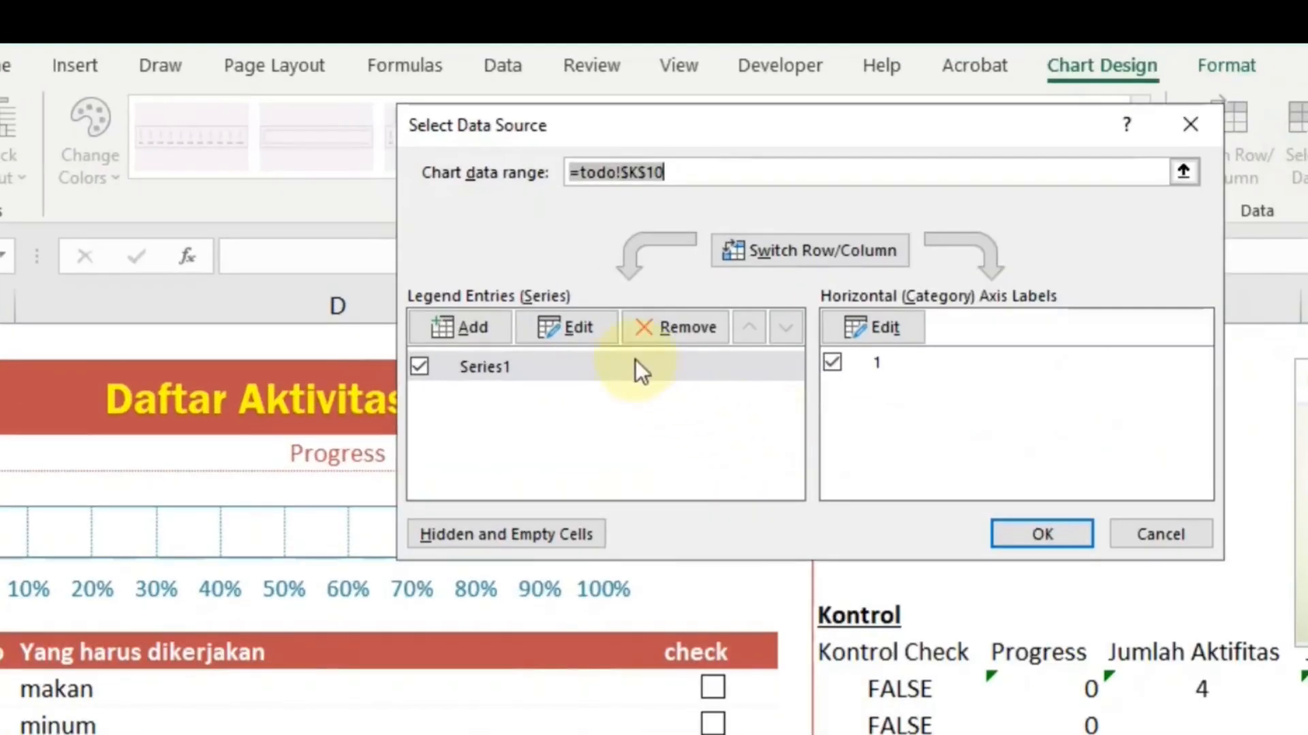
pyautogui.click(524, 248)
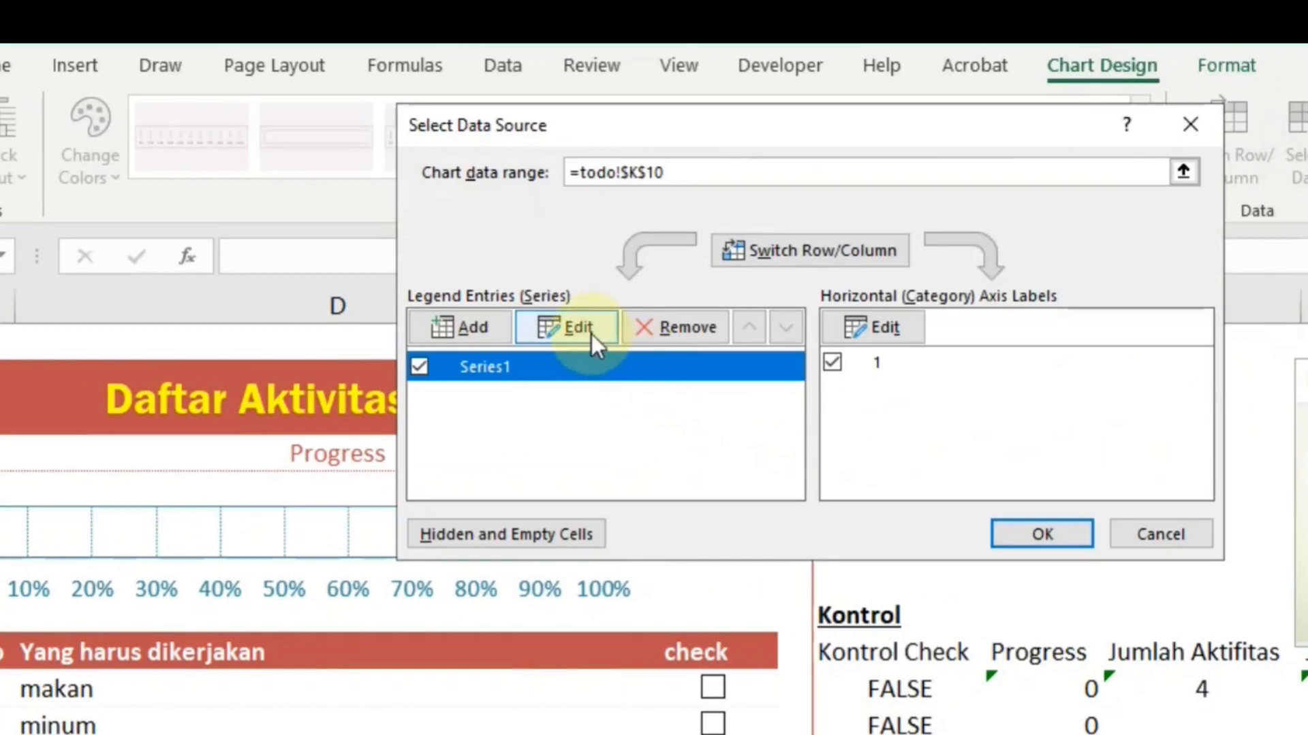
pyautogui.click(586, 333)
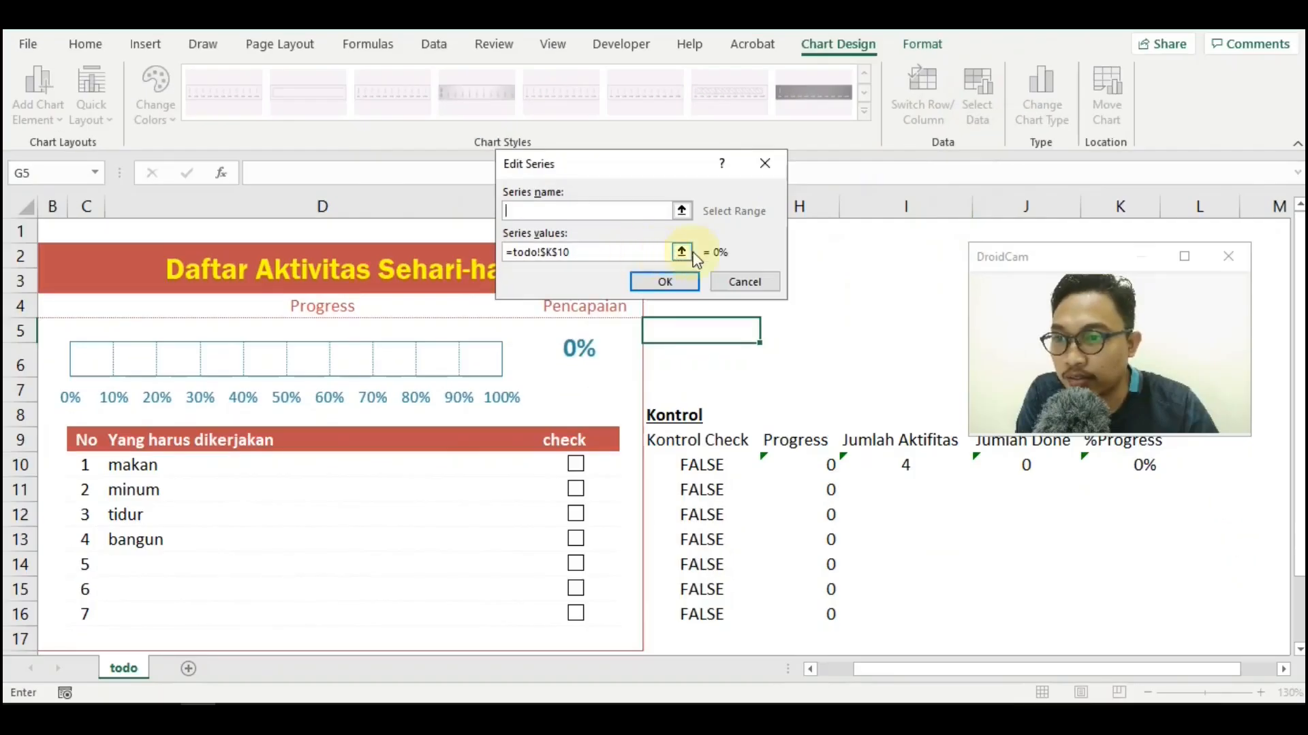
pyautogui.click(693, 252)
pyautogui.click(1137, 467)
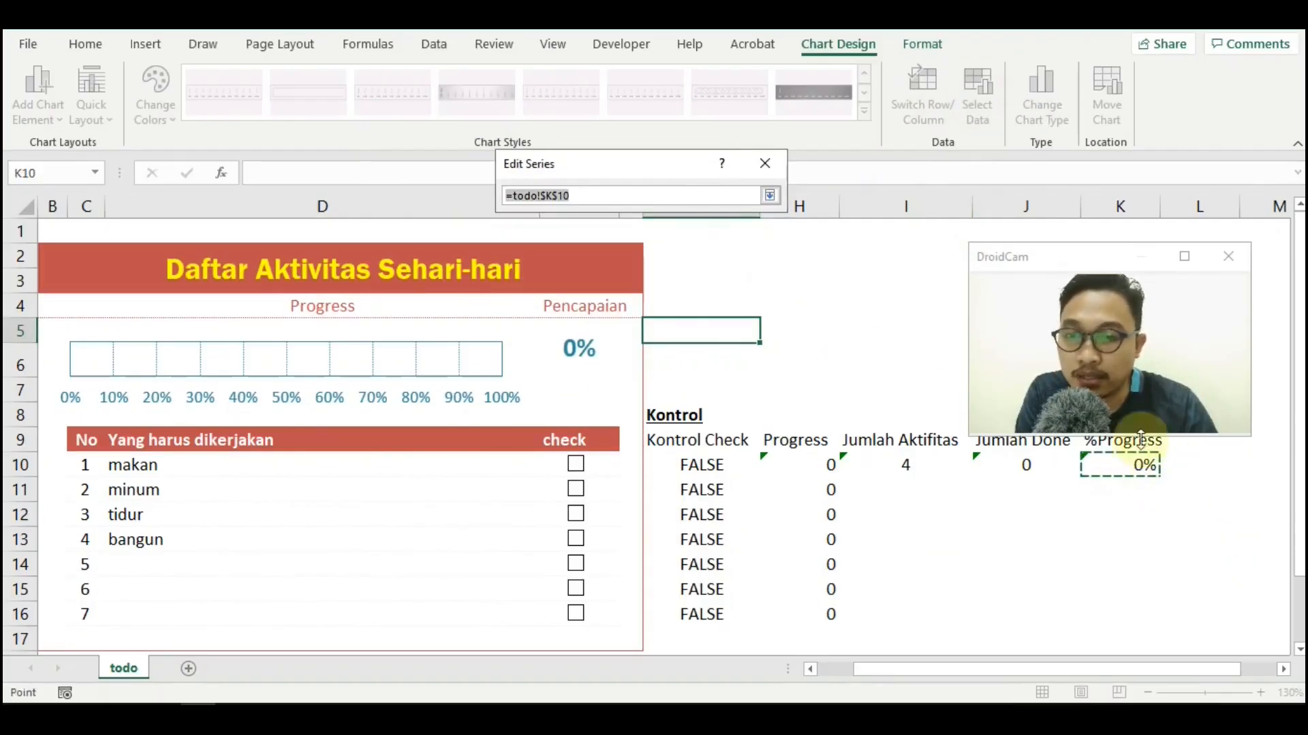
pyautogui.moveTo(1113, 268); pyautogui.dragTo(1055, 184)
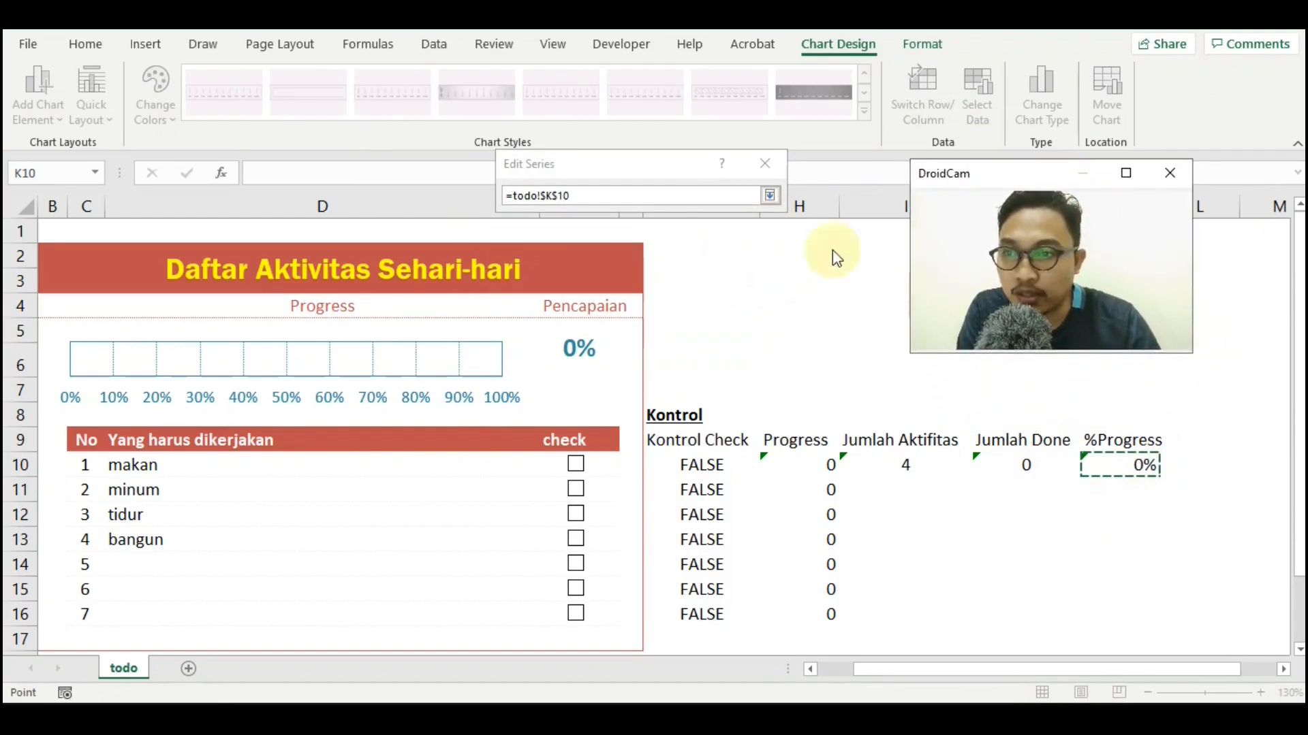
pyautogui.click(1129, 465)
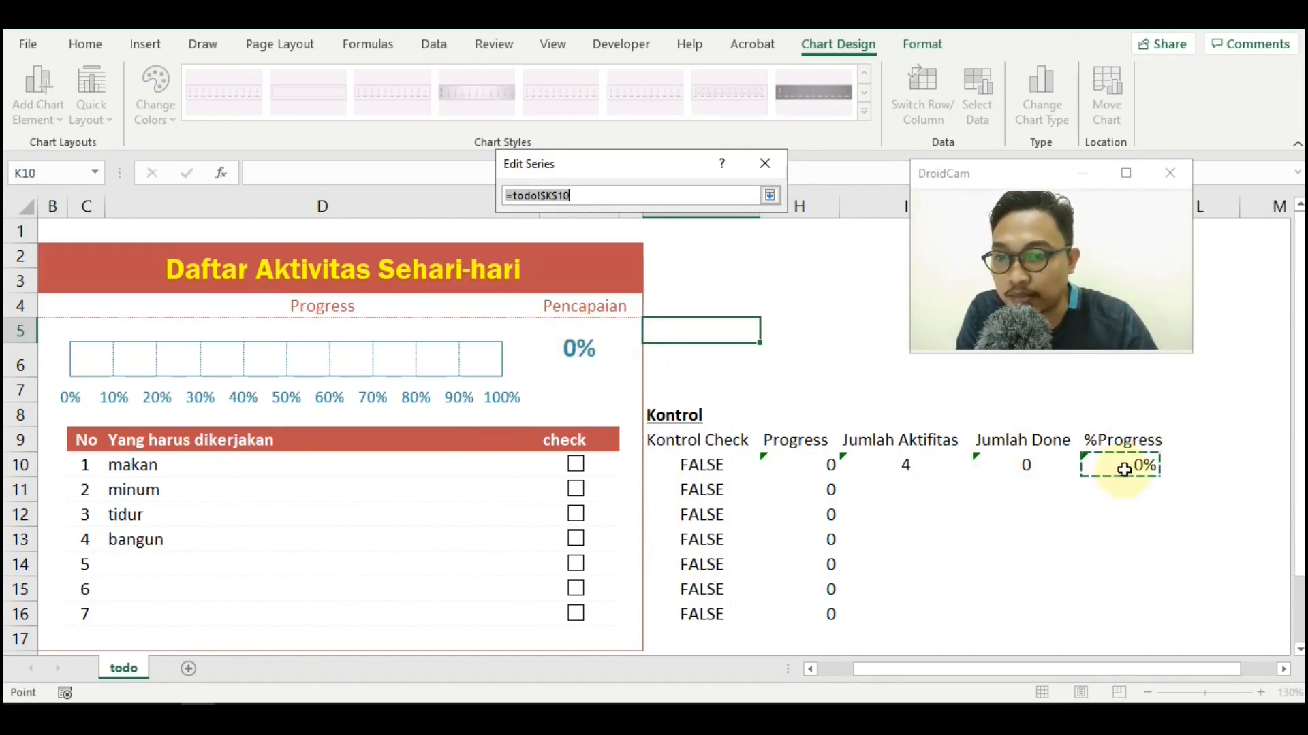
pyautogui.click(768, 198)
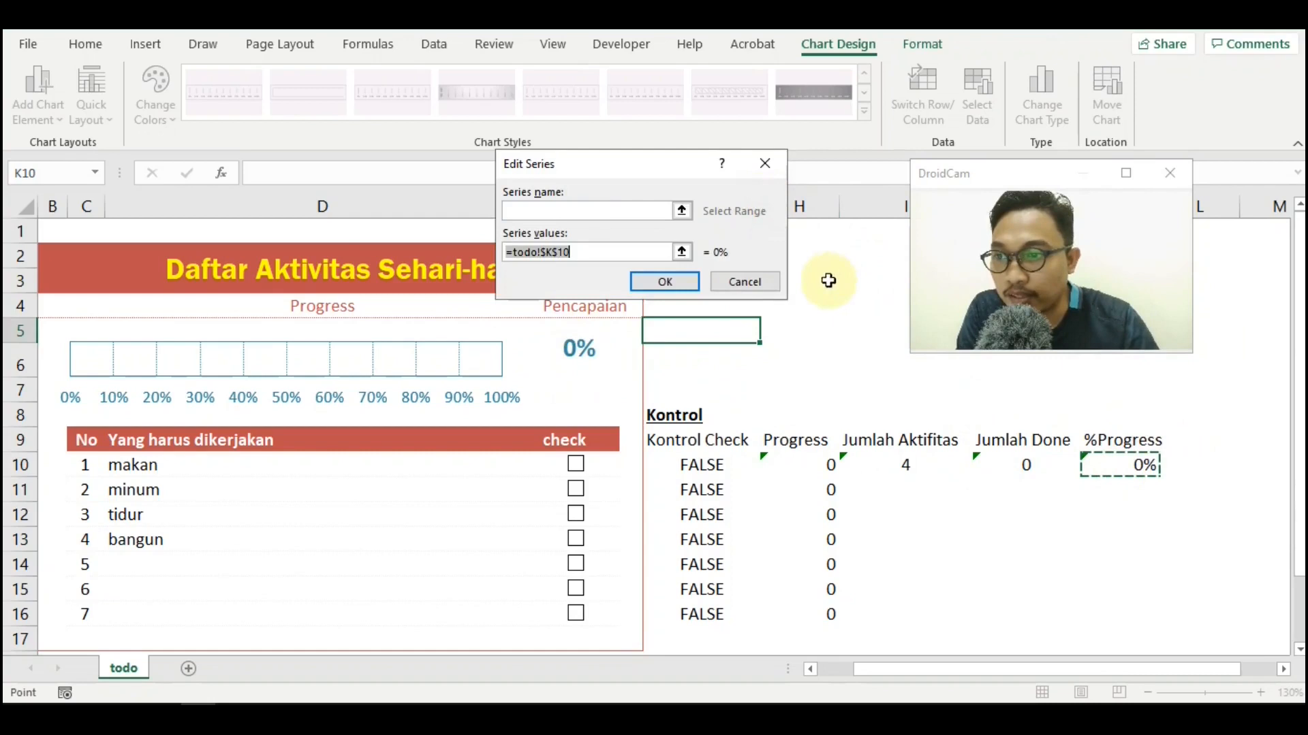
pyautogui.click(655, 286)
pyautogui.click(797, 360)
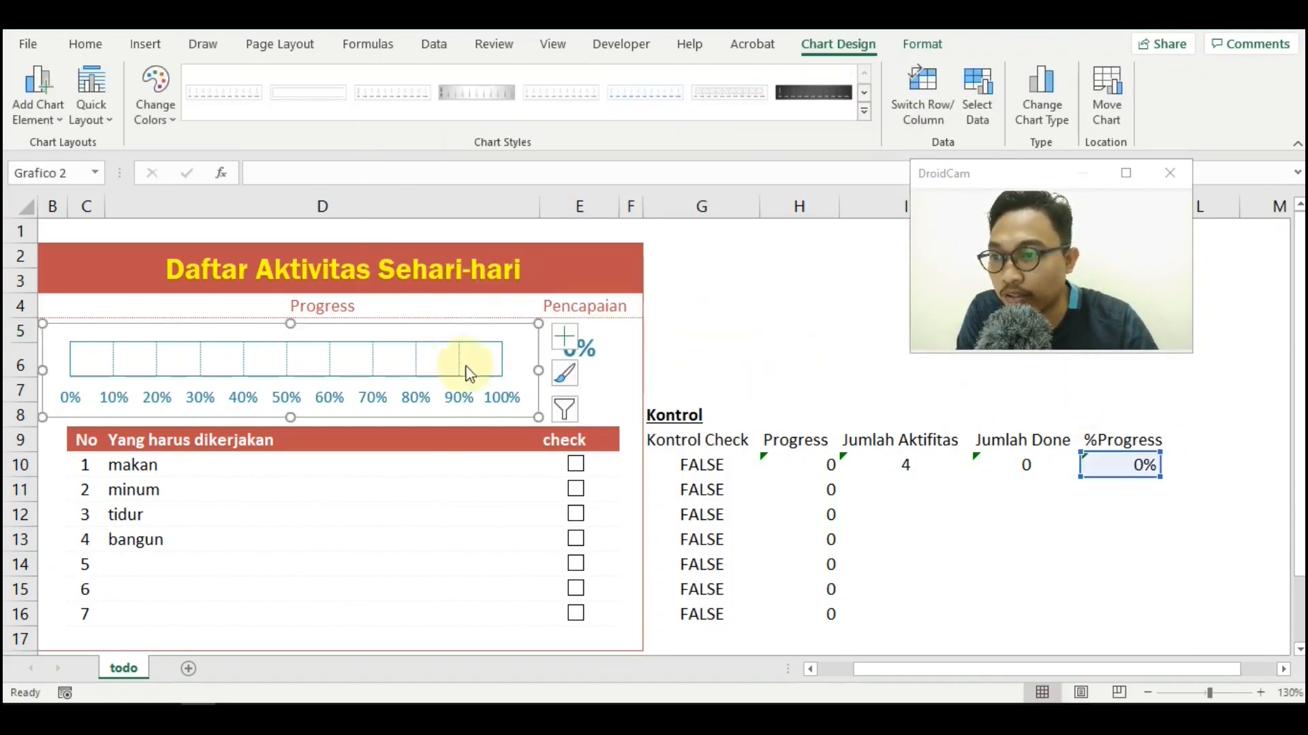
pyautogui.click(777, 330)
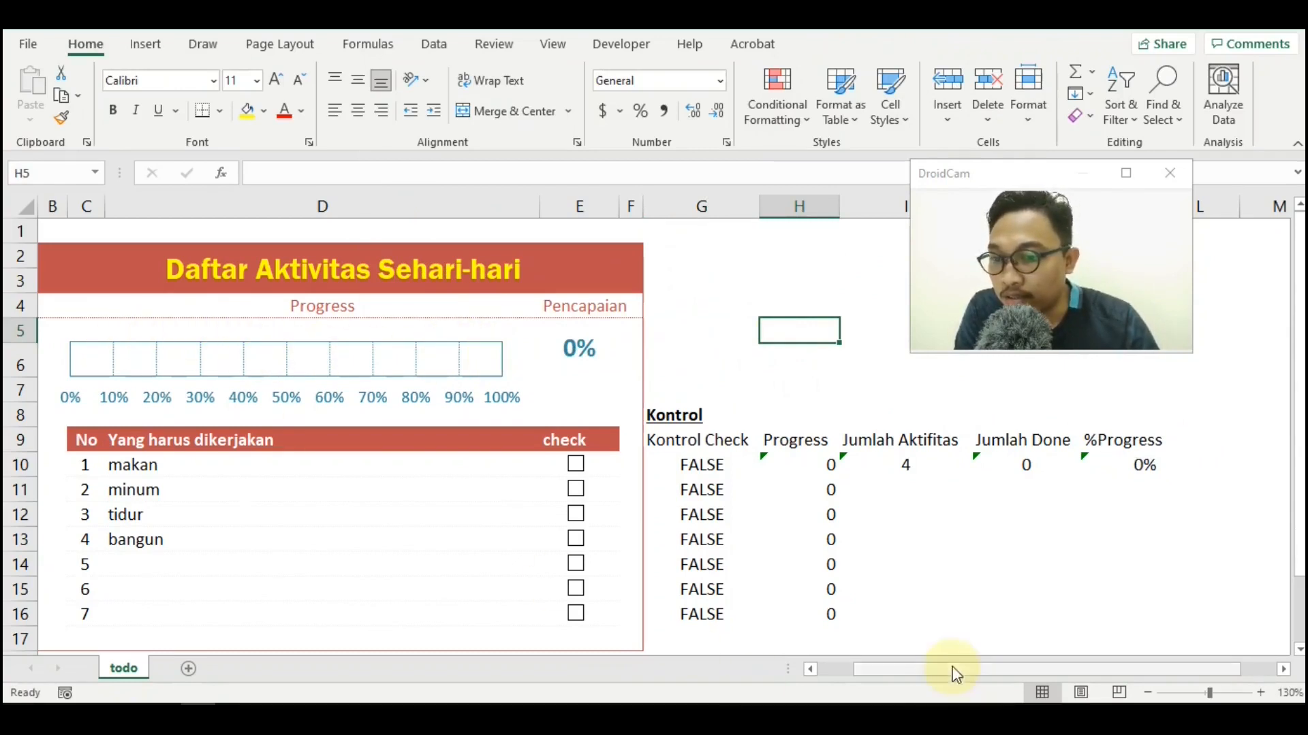
# Test the finished checklist by marking activities 1 to 4 as done and clearing all four check boxes again
pyautogui.moveTo(954, 674); pyautogui.dragTo(885, 677)
pyautogui.moveTo(1044, 182); pyautogui.dragTo(920, 190)
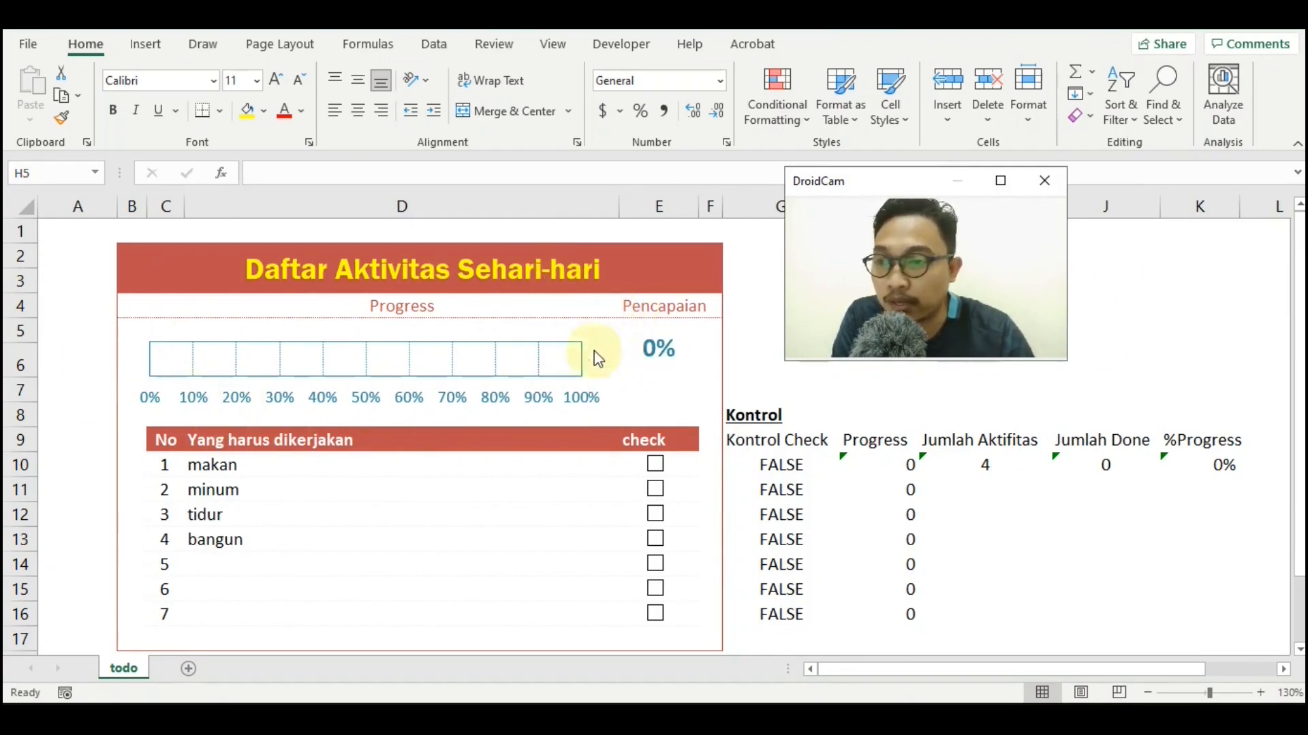
pyautogui.click(567, 342)
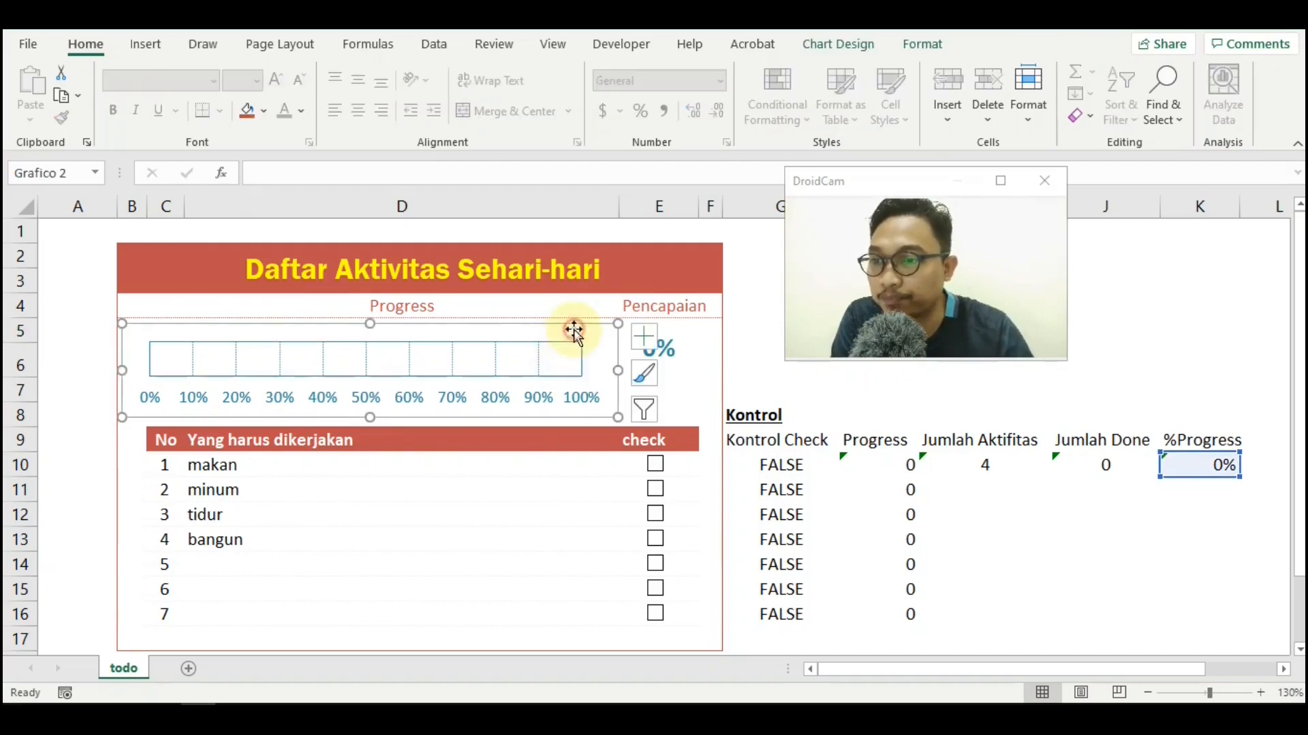
pyautogui.click(756, 391)
pyautogui.click(655, 463)
pyautogui.click(655, 488)
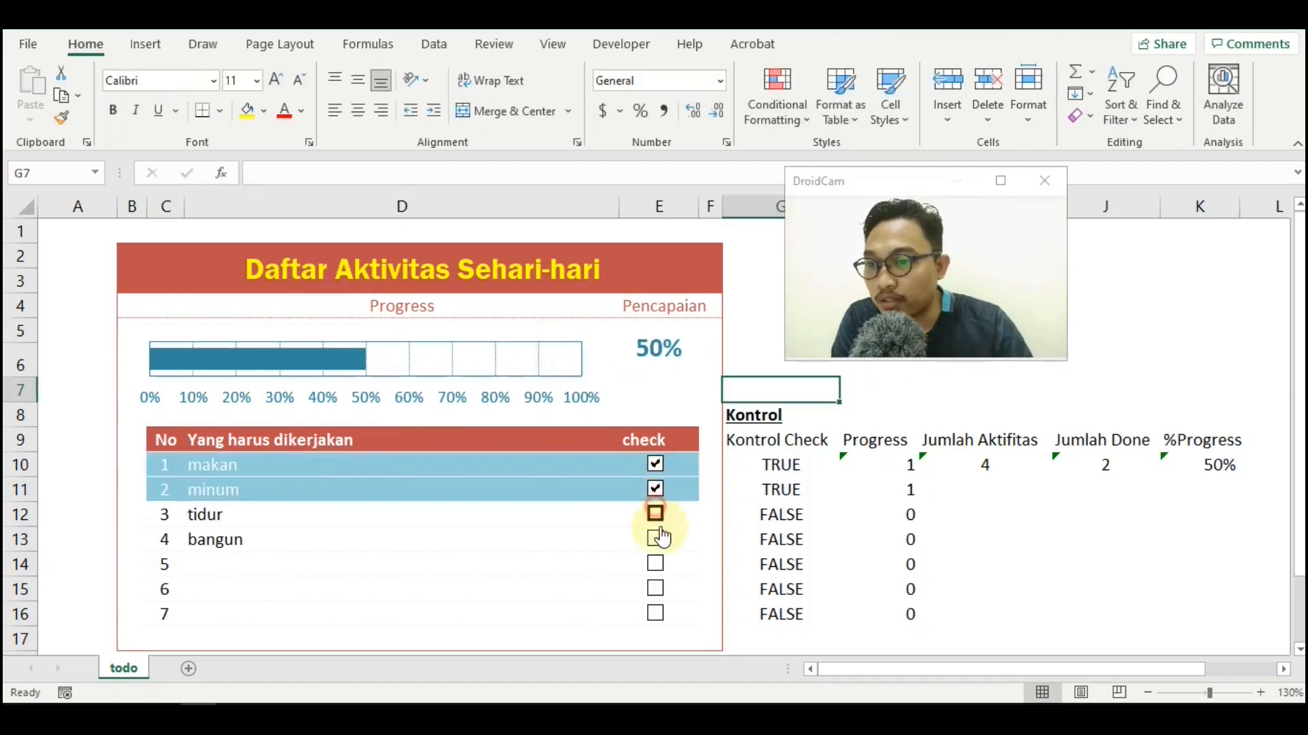
pyautogui.click(655, 514)
pyautogui.click(655, 538)
pyautogui.click(655, 538)
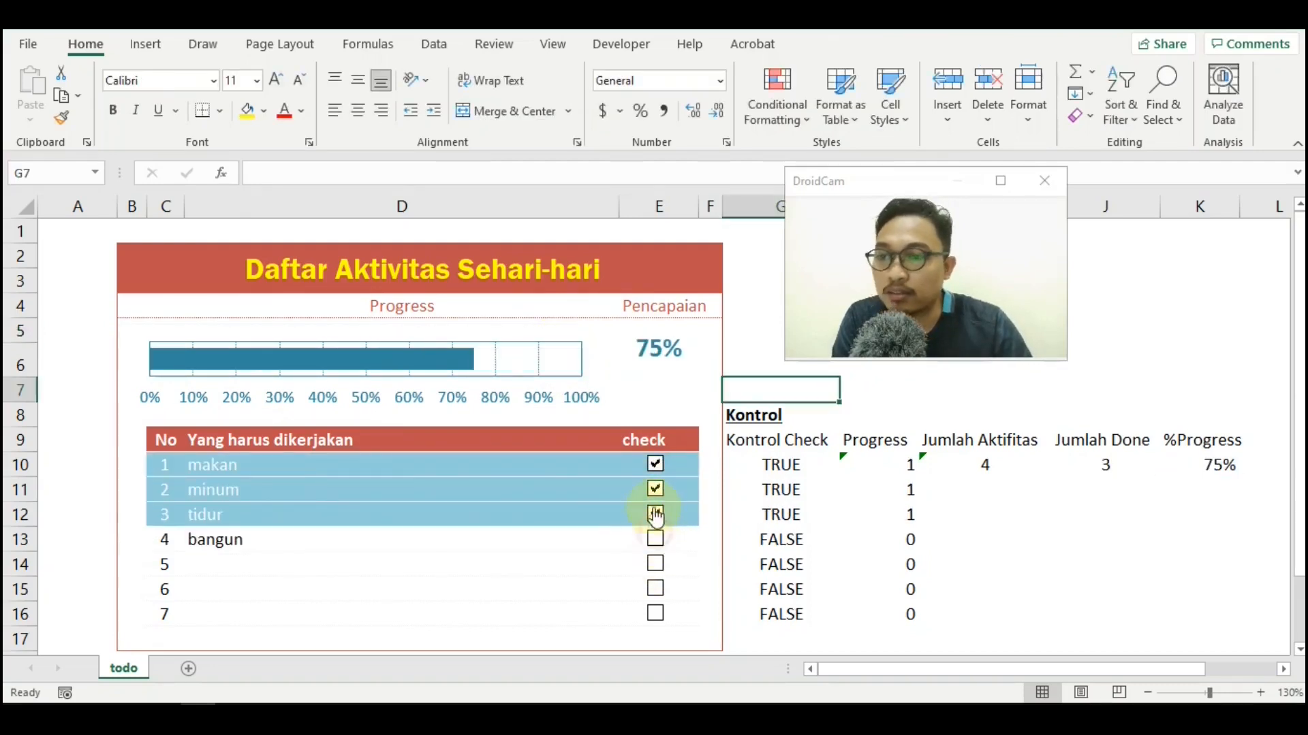
pyautogui.click(655, 513)
pyautogui.click(655, 488)
pyautogui.click(655, 463)
pyautogui.click(880, 185)
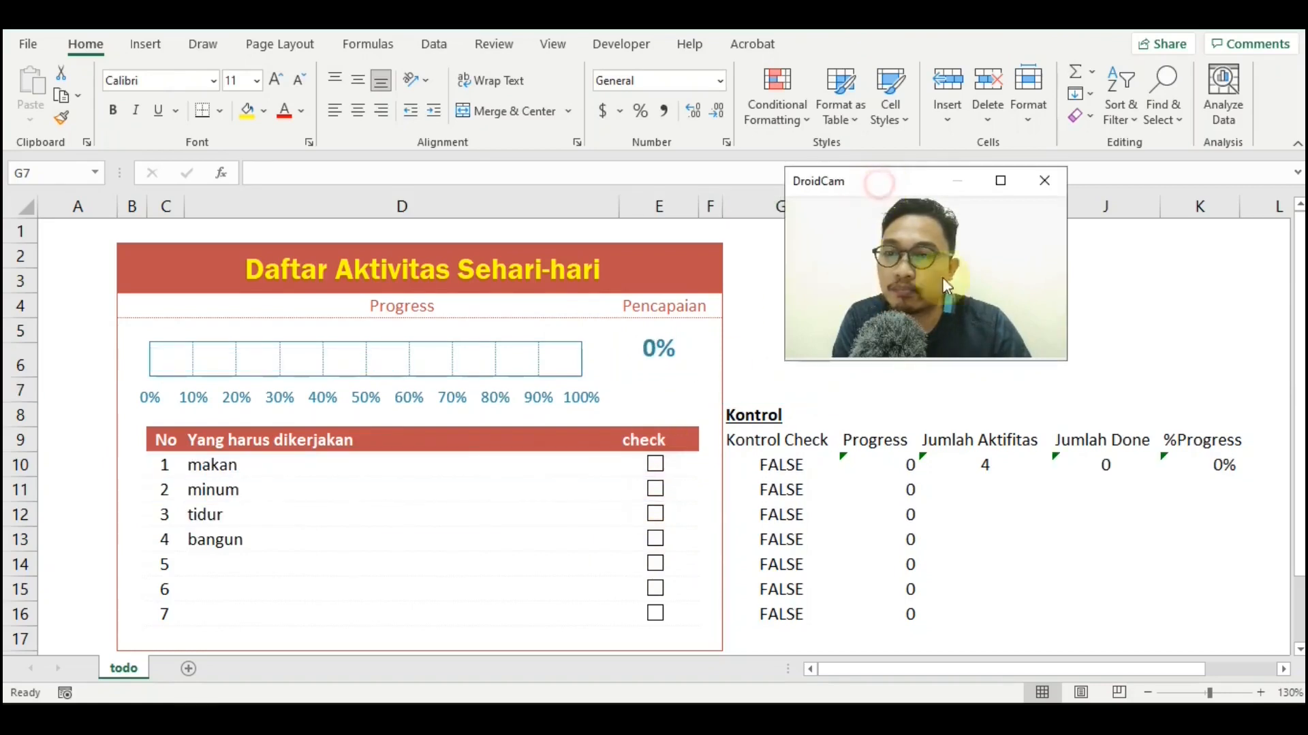
pyautogui.moveTo(788, 368); pyautogui.dragTo(609, 492)
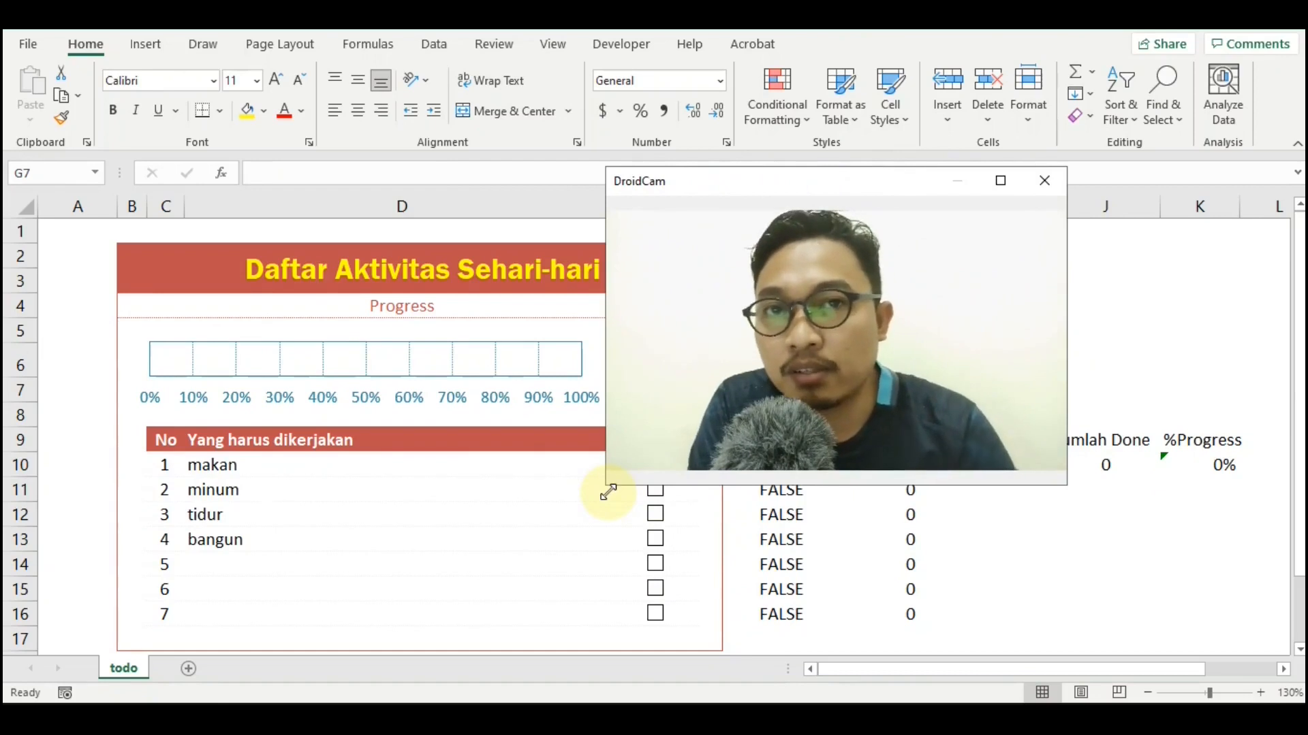